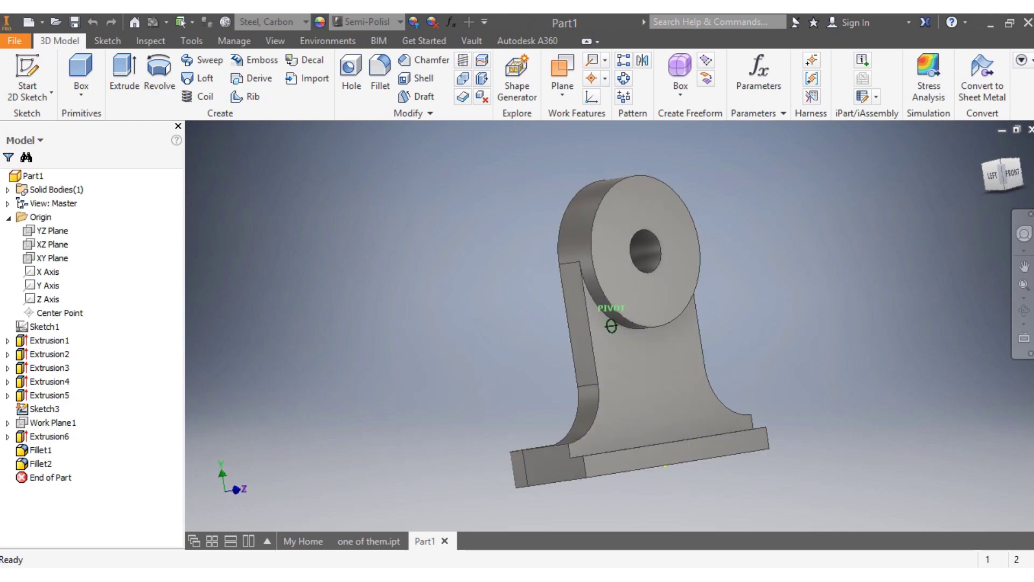
- Create a new part from the metric Standard (mm).ipt template
middle_click_drag(673, 205, 843, 204, "shift")
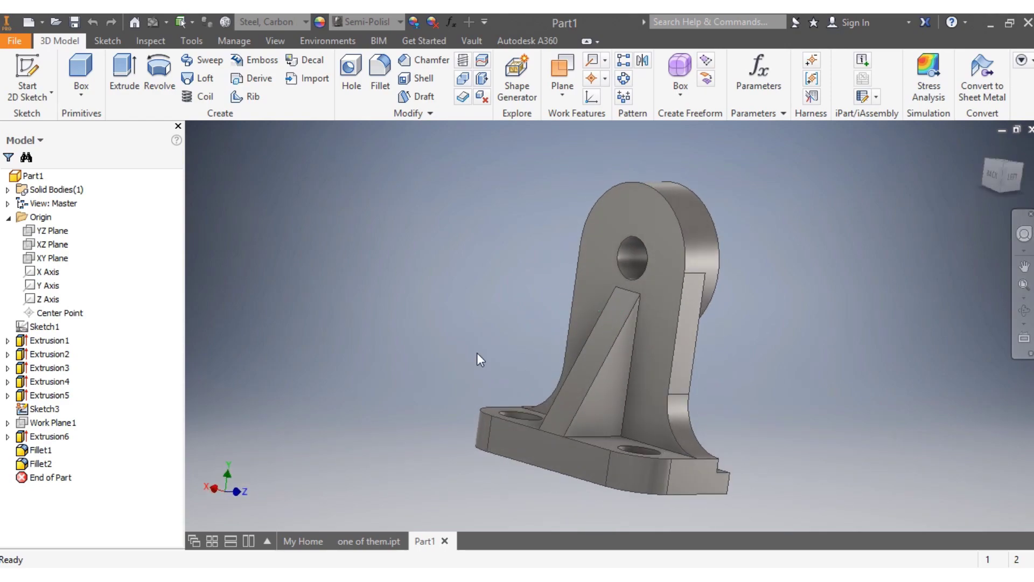
left_click(25, 27)
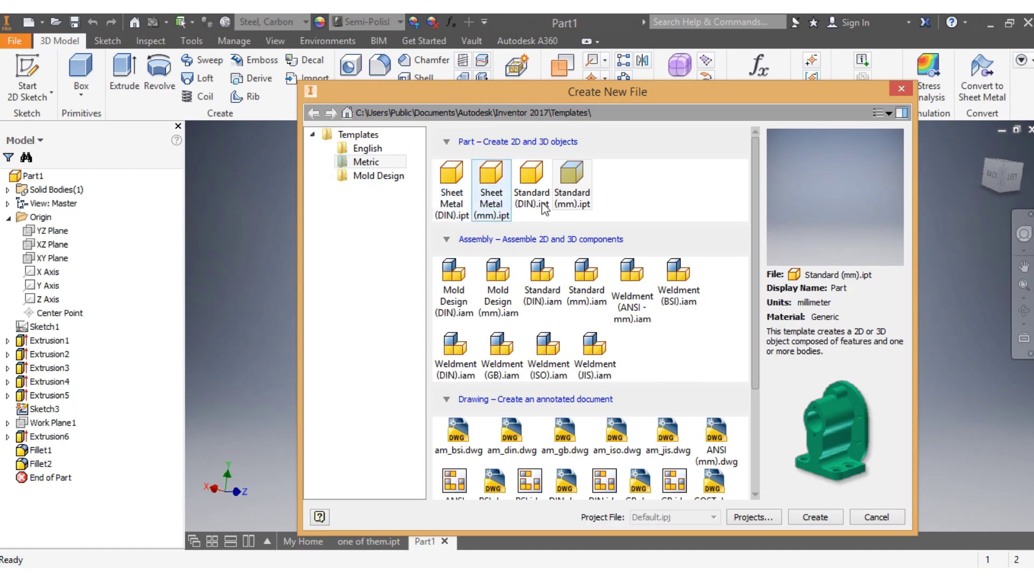
left_click(815, 516)
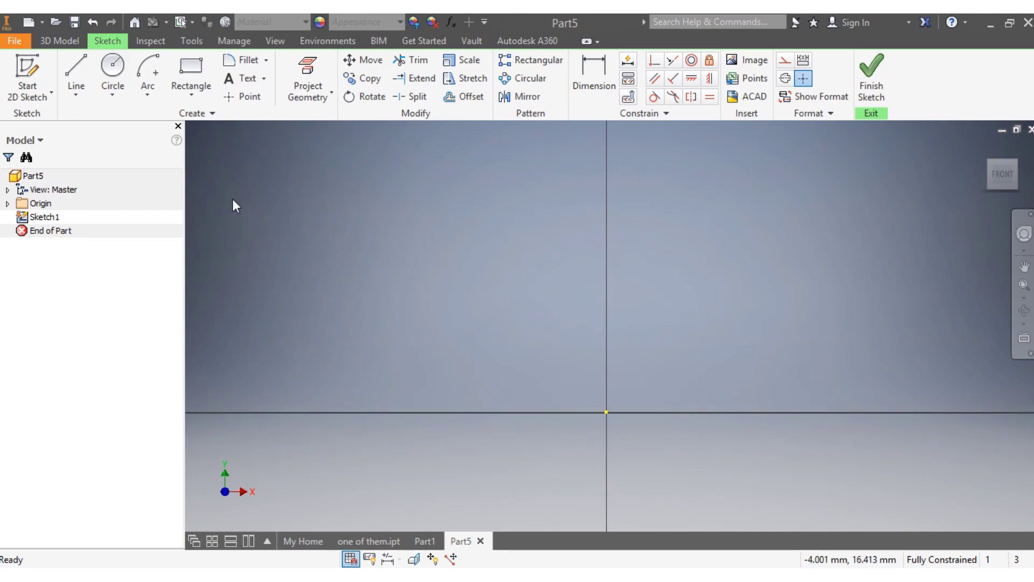
- Sketch a vertical line about 39 mm long on the vertical axis, running from above to below the origin
left_click(73, 70)
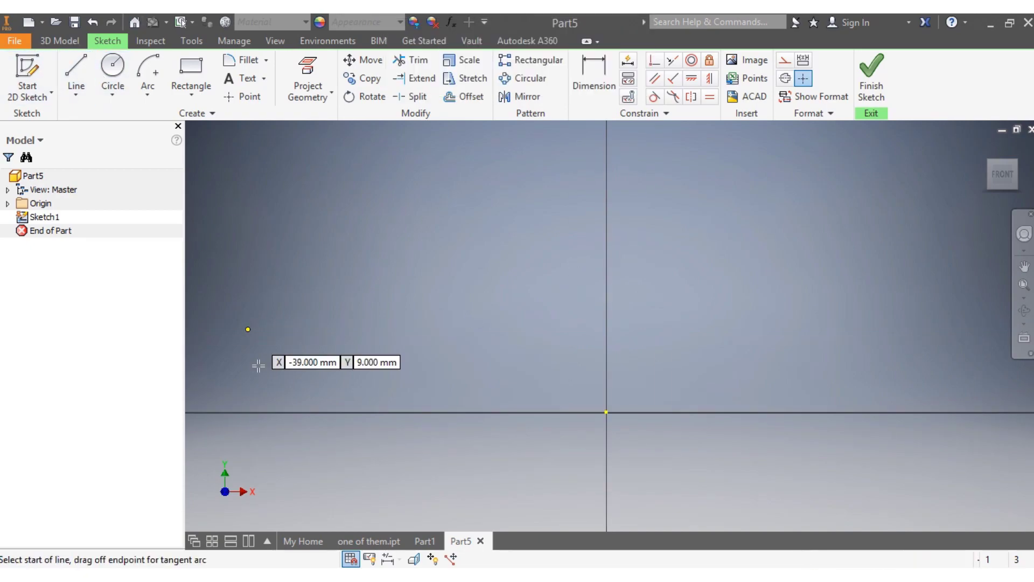
left_click(605, 133)
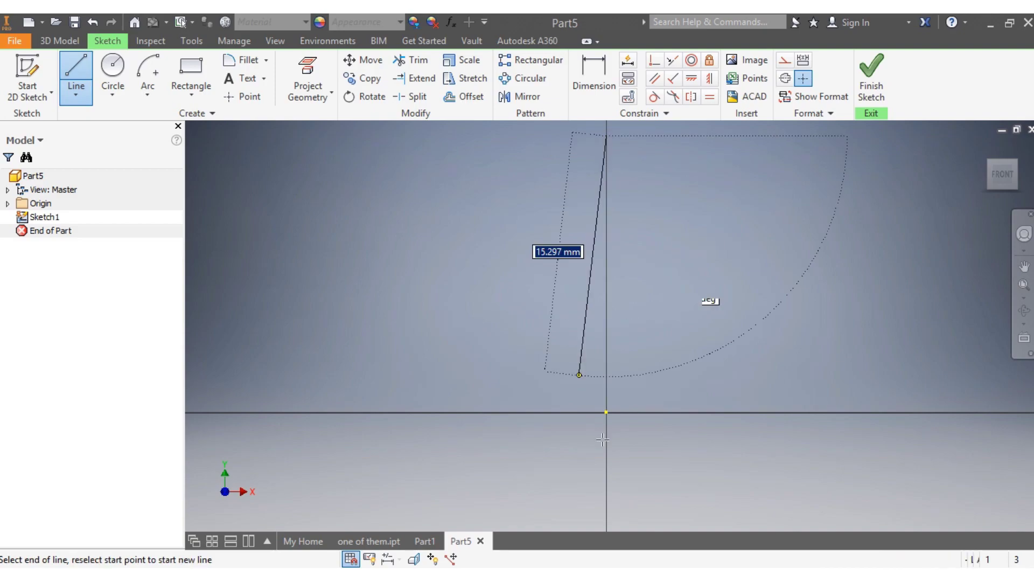
left_click(606, 493)
key("Escape")
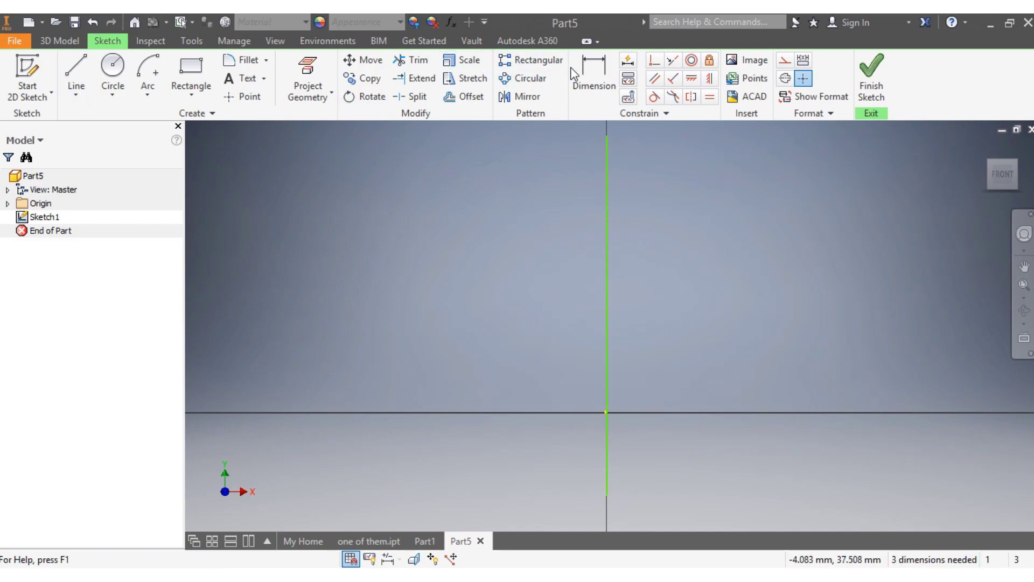
- Dimension the vertical line's length to 200 mm
left_click(575, 71)
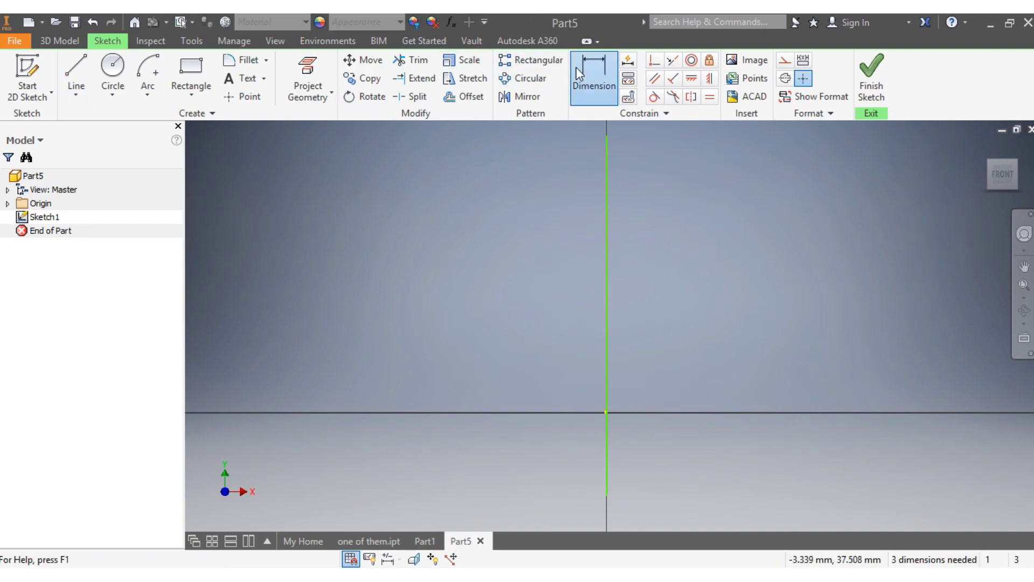
left_click(620, 282)
left_click(657, 282)
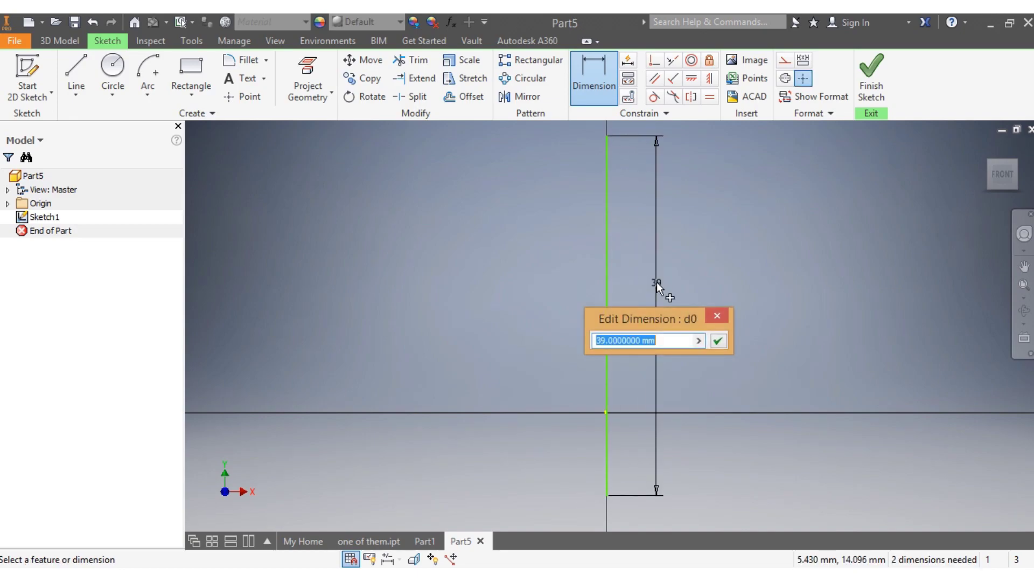
type("200")
key("Return")
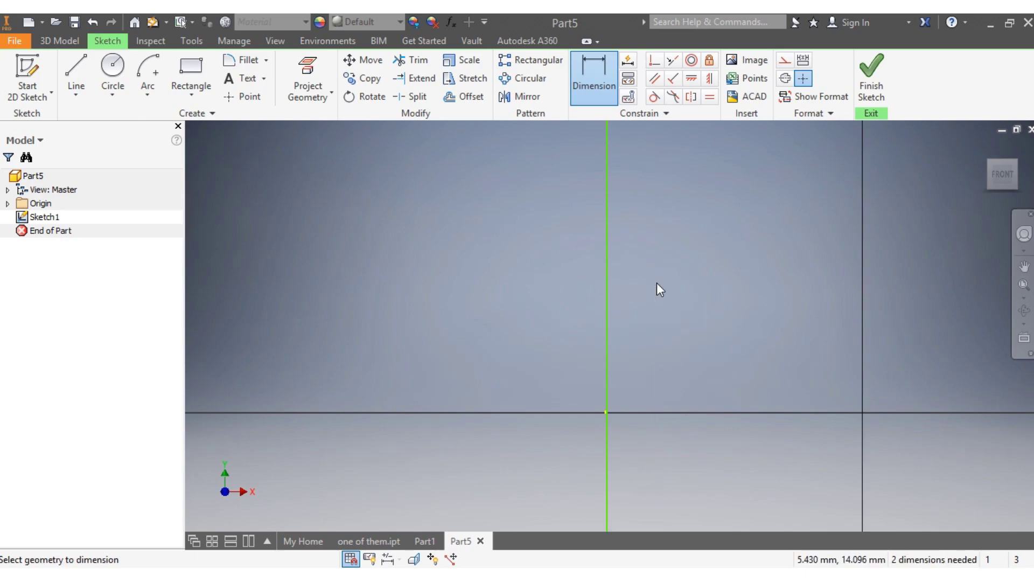
- Sketch a rectangle about 65 by 9 mm across the vertical line, with its lower edge on the horizontal axis
scroll(657, 282, "down", 3)
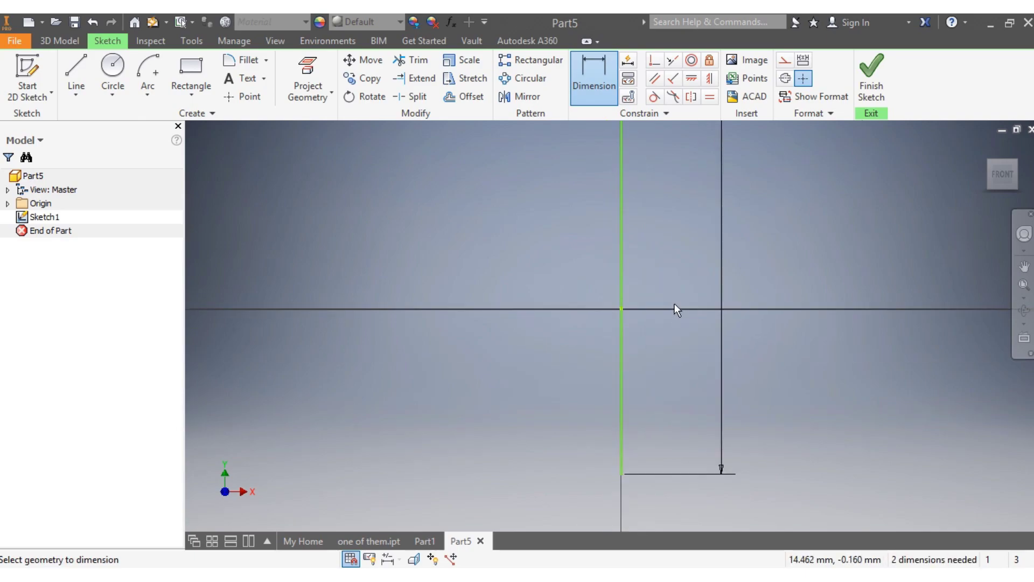
scroll(658, 231, "down", 3)
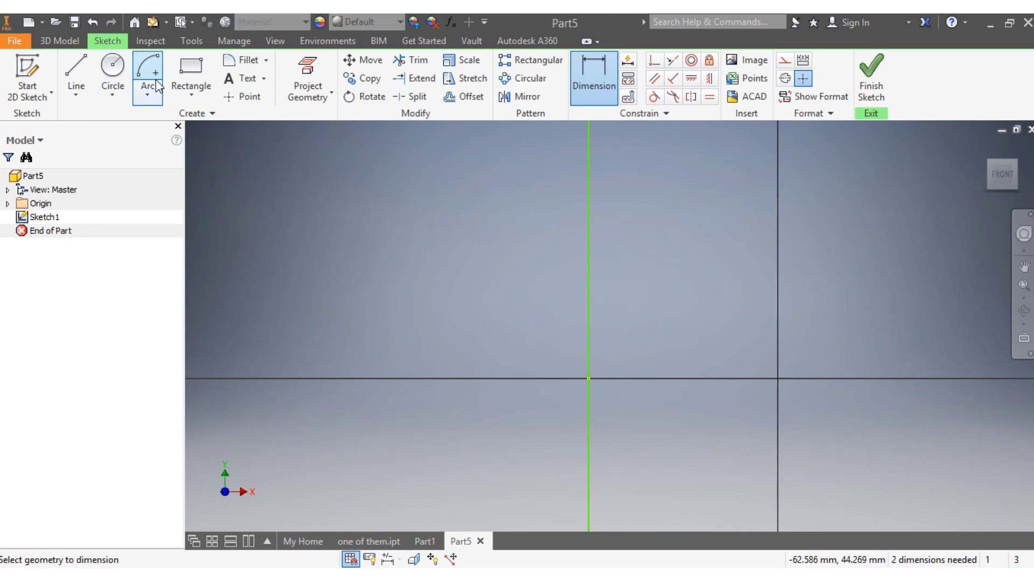
left_click(193, 68)
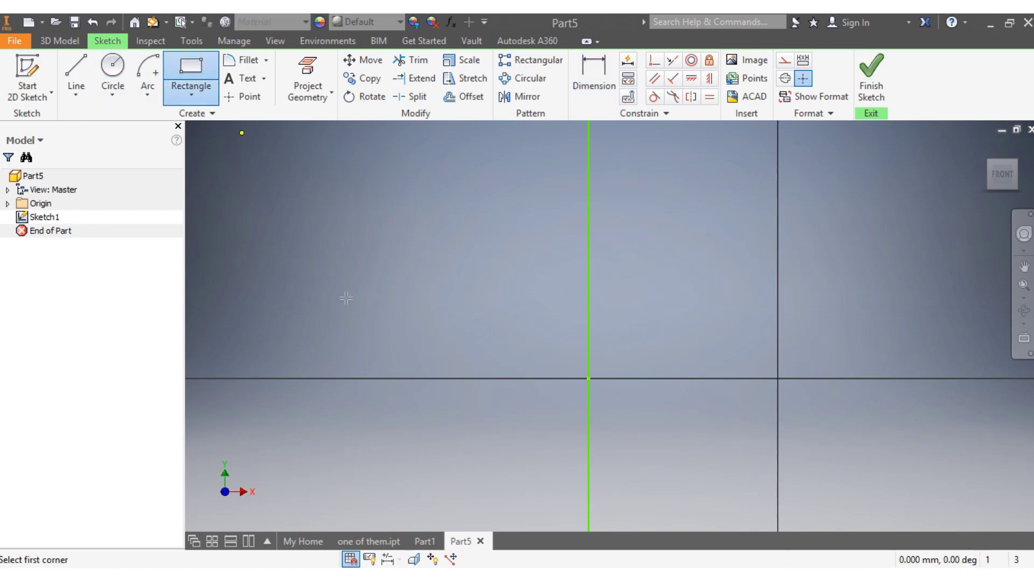
left_click(324, 321)
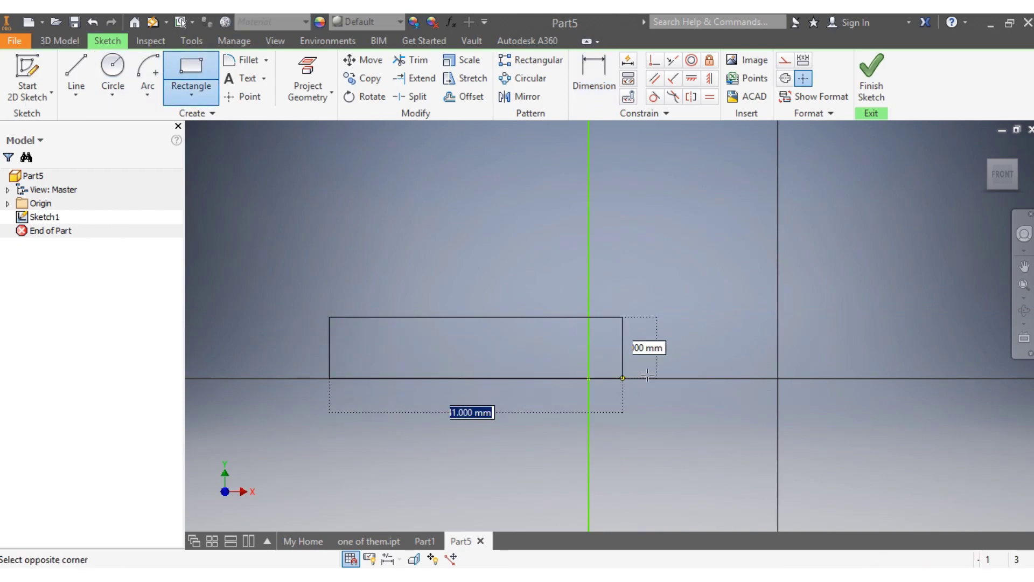
left_click(773, 379)
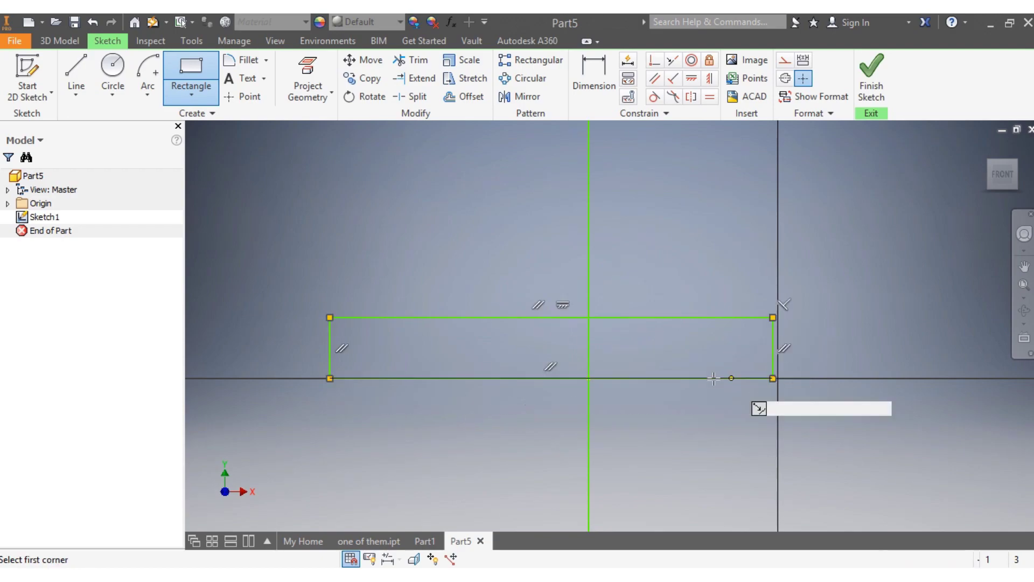
- Dimension the rectangle to 72 mm wide and 10 mm high
left_click(588, 60)
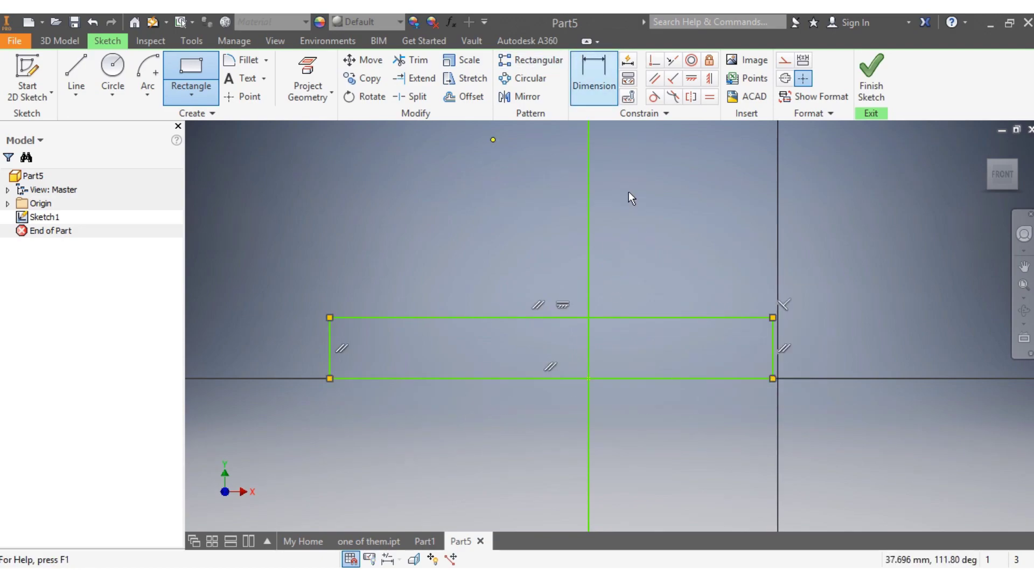
left_click(649, 379)
left_click(638, 432)
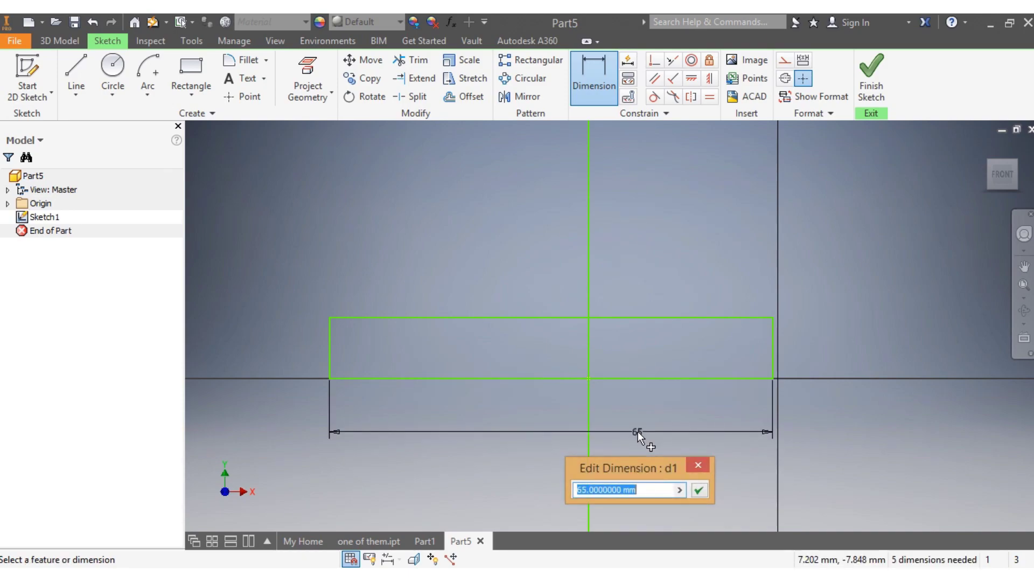
type("72")
key("Return")
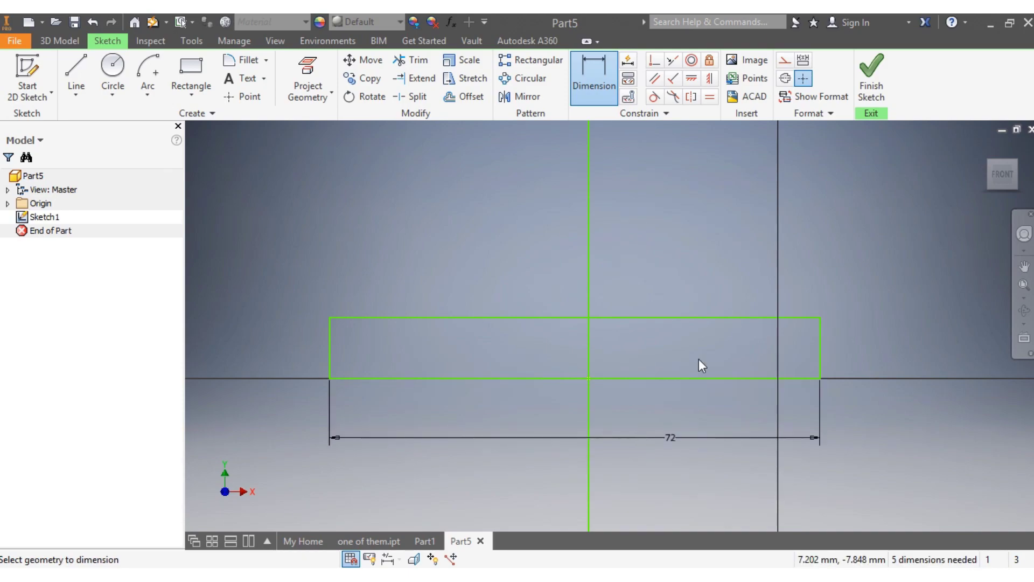
left_click(818, 348)
left_click(861, 345)
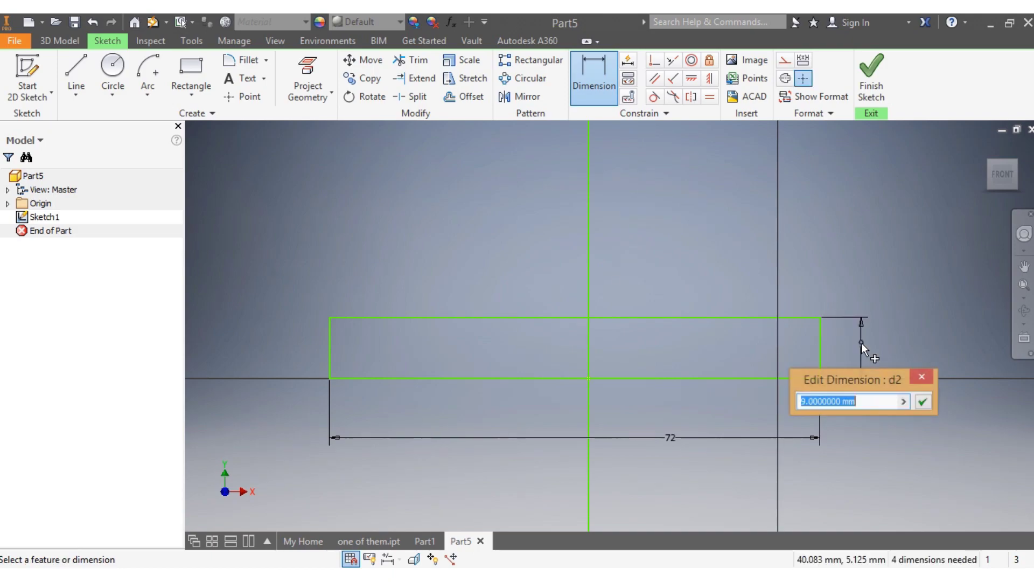
type("10")
key("Return")
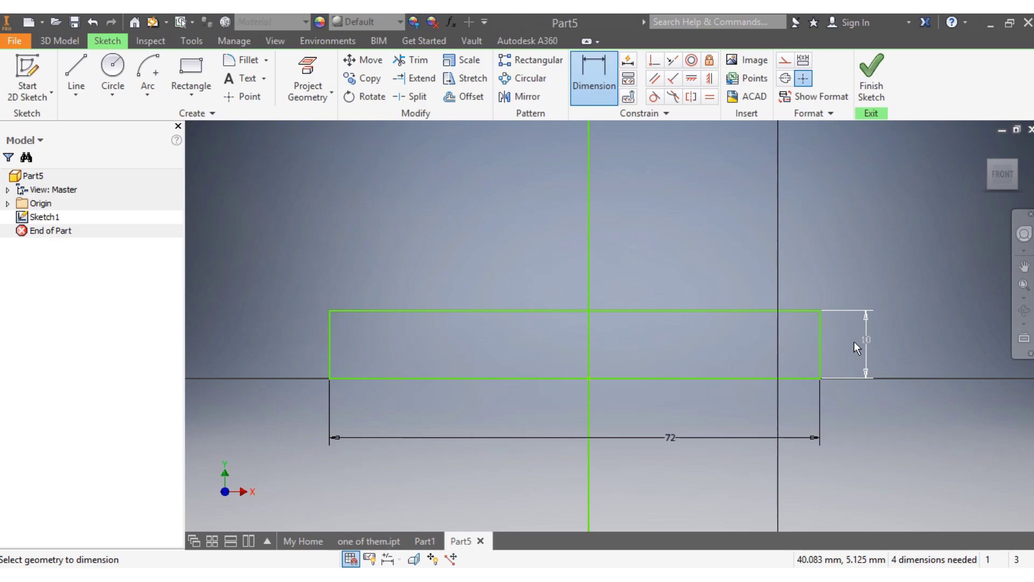
- Set the distance from the vertical line to the rectangle's right edge to 36 mm and move the line back onto the vertical axis
left_click(589, 341)
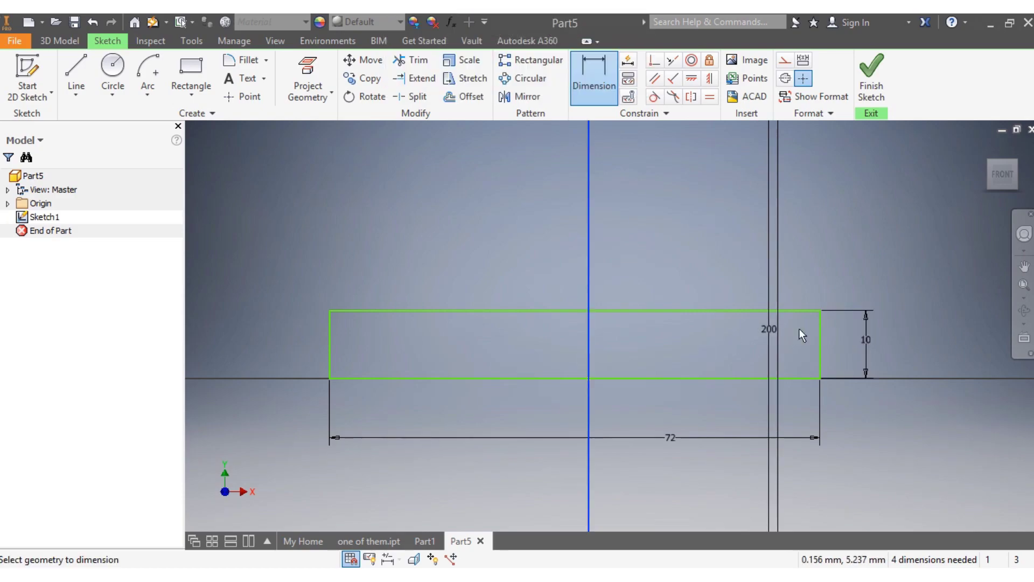
left_click(819, 347)
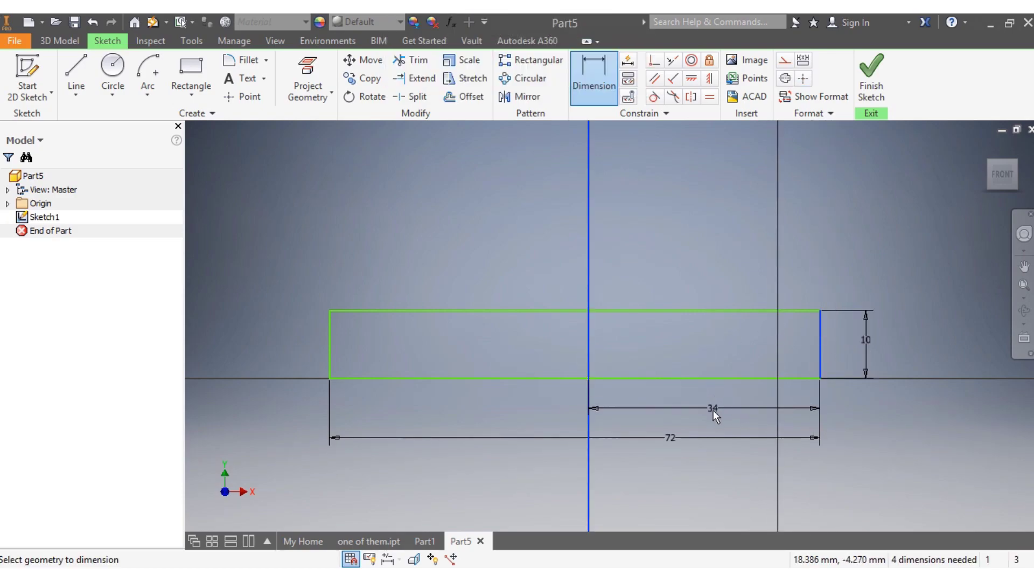
left_click(712, 410)
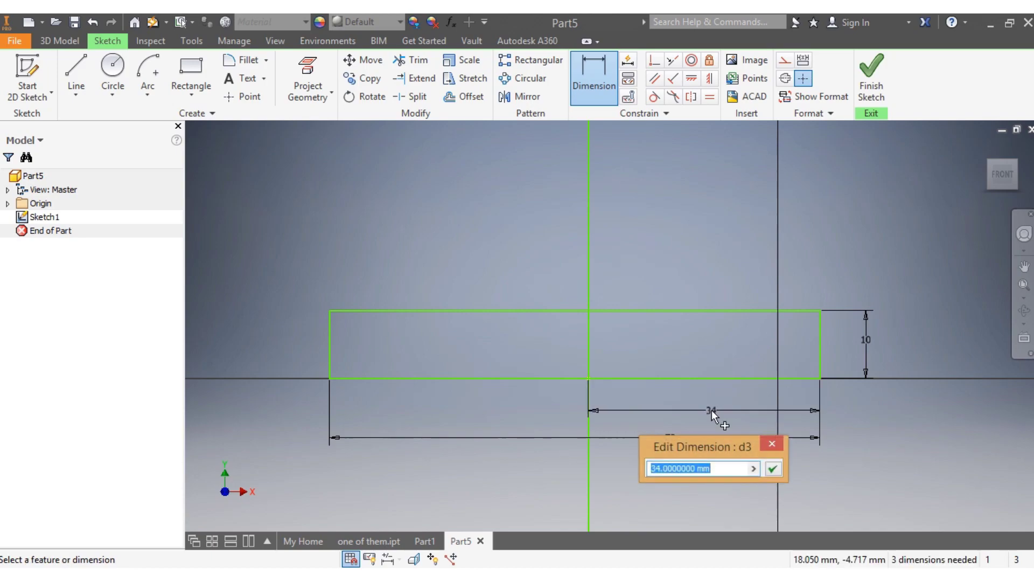
type("36")
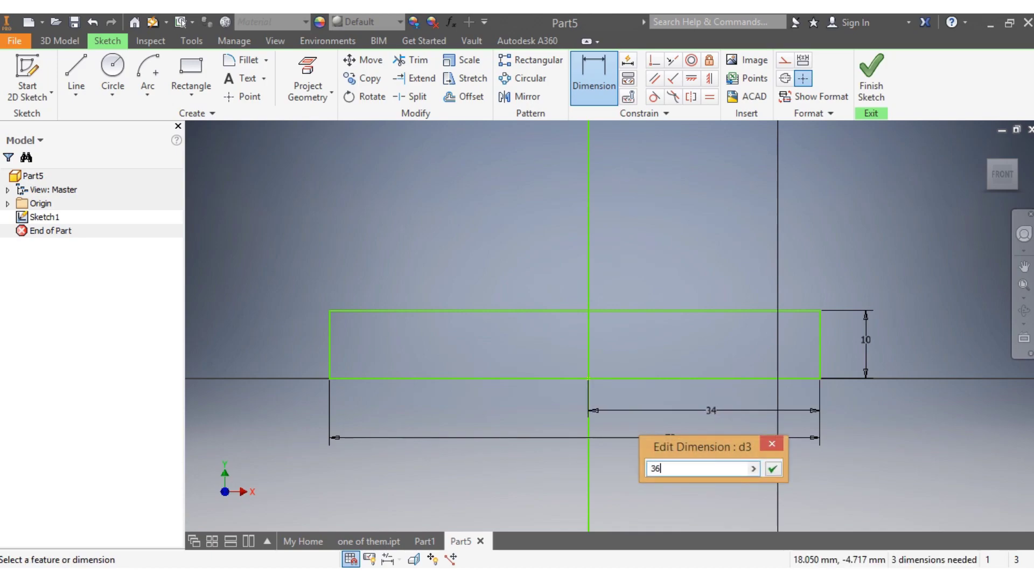
key("Return")
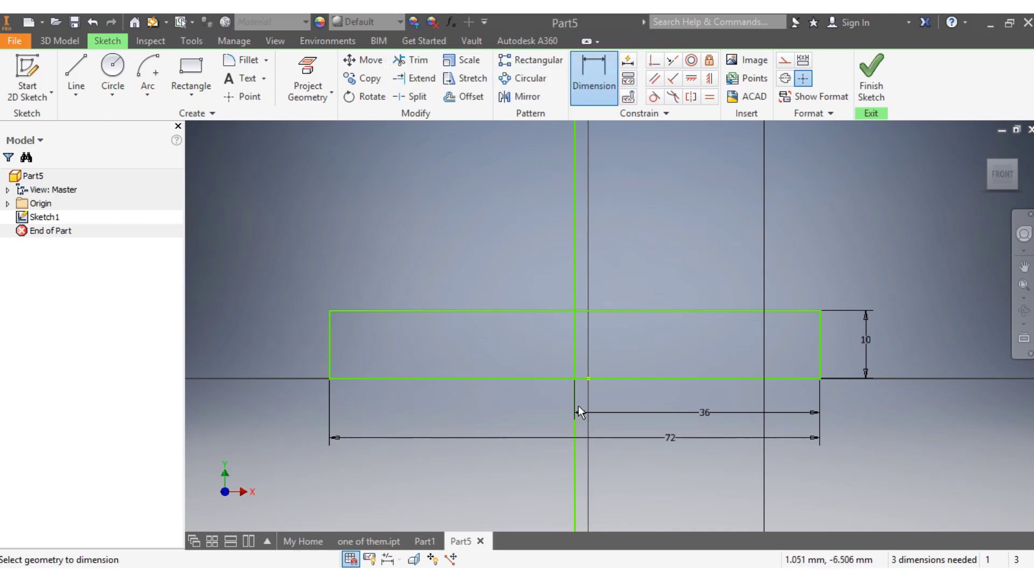
key("Escape")
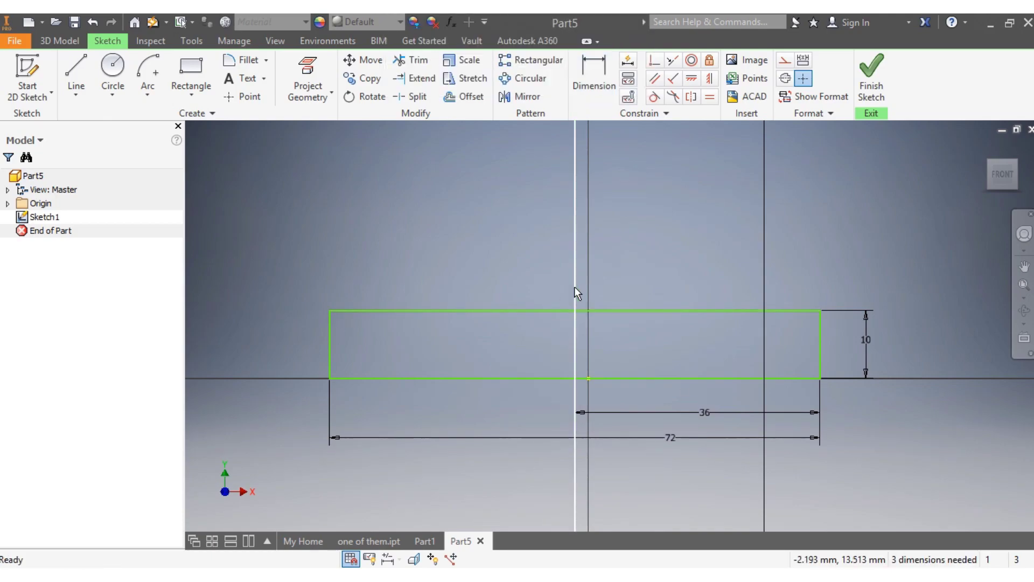
left_click_drag(574, 286, 589, 290)
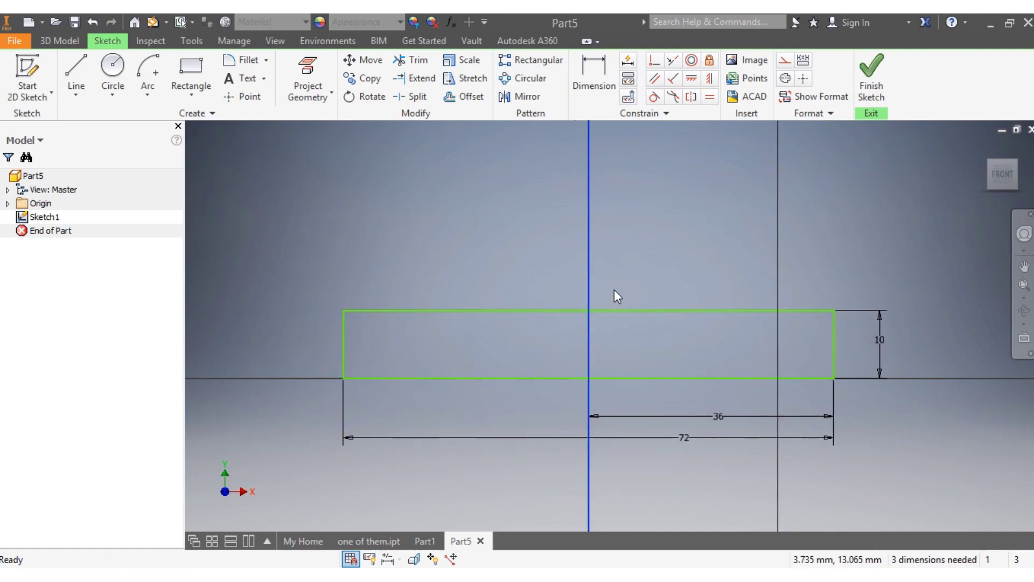
- Sketch two concentric circles centred on the vertical line above the rectangle, the outer one about 40 mm in diameter
scroll(705, 372, "up", 6)
scroll(699, 336, "down", 2)
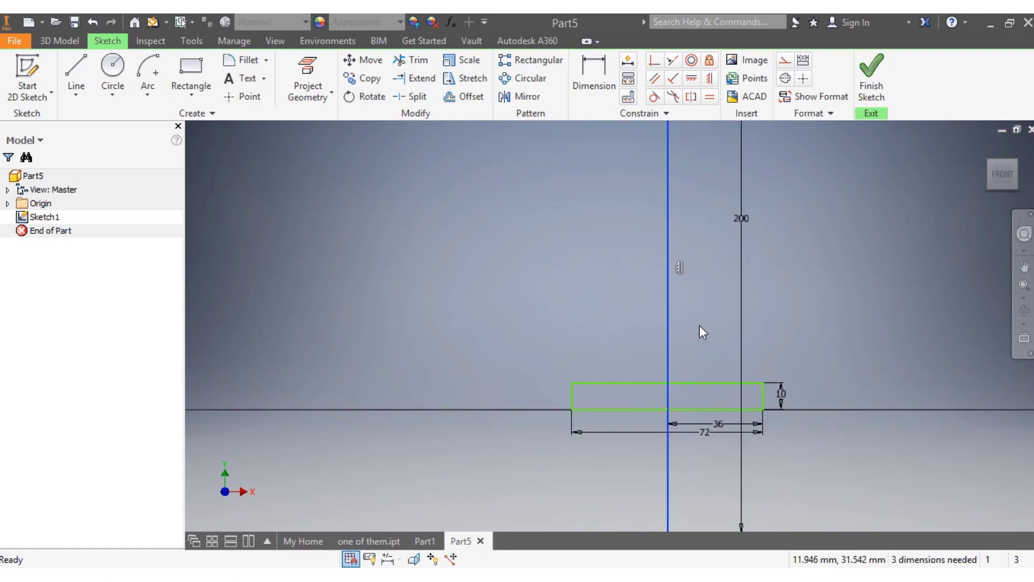
left_click(112, 67)
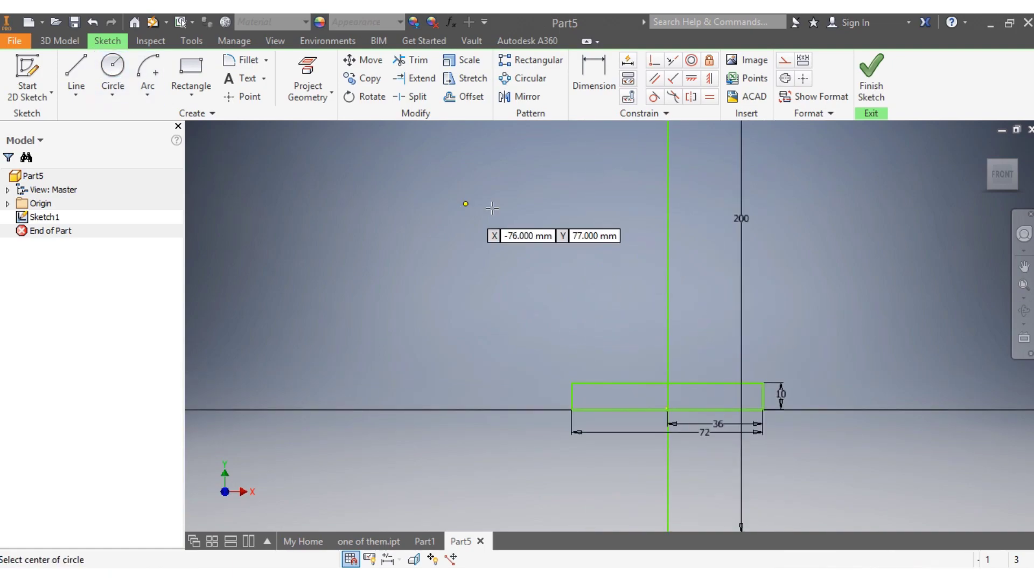
left_click(668, 268)
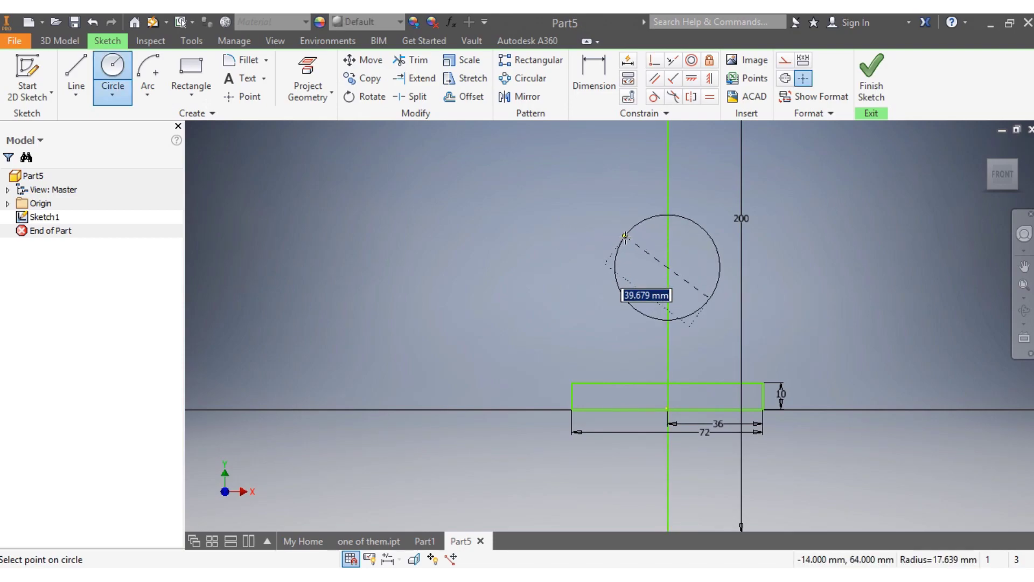
left_click(628, 235)
left_click(668, 267)
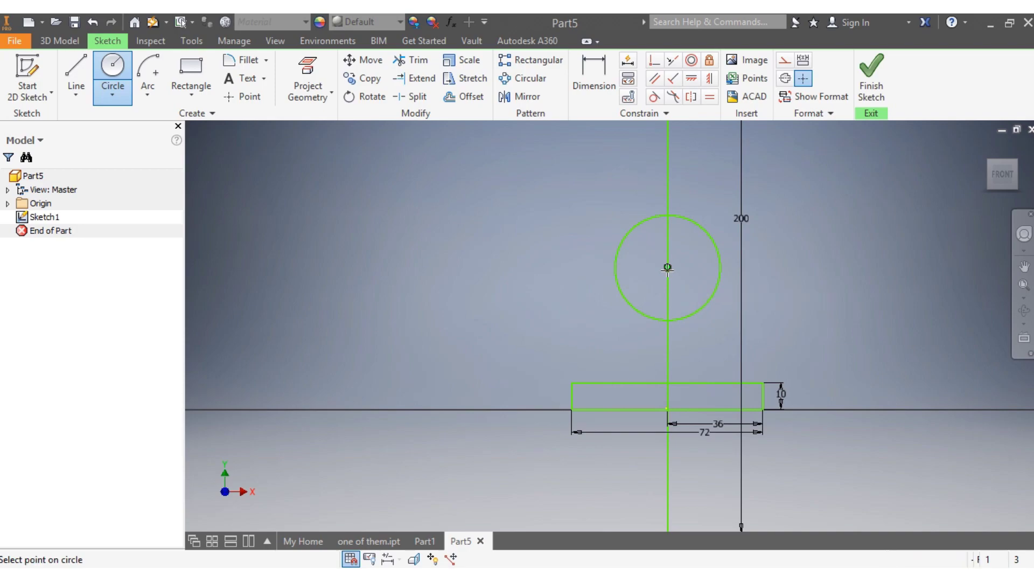
left_click(648, 248)
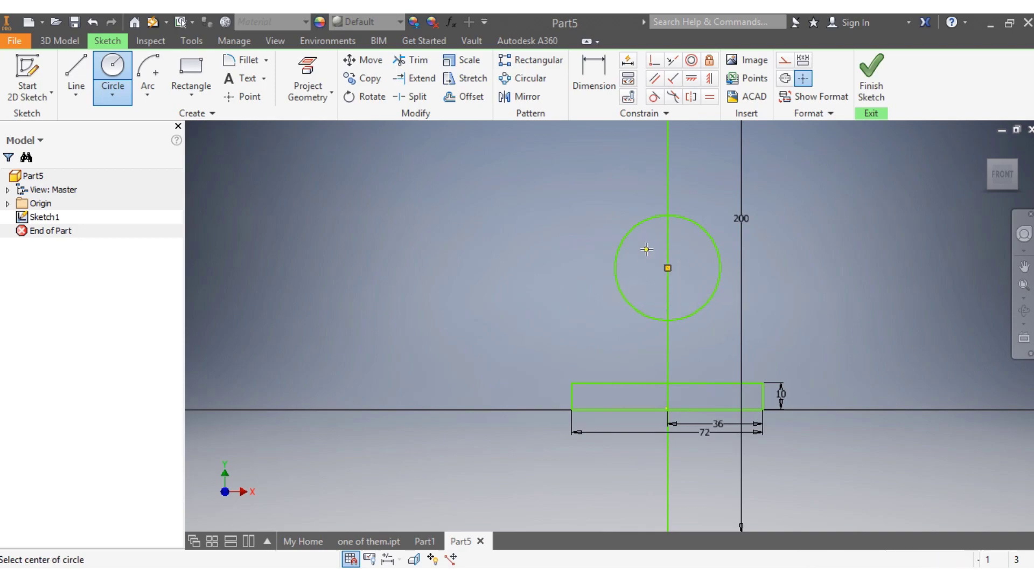
- Dimension the outer circle's diameter to 30 mm
left_click(595, 89)
left_click(718, 253)
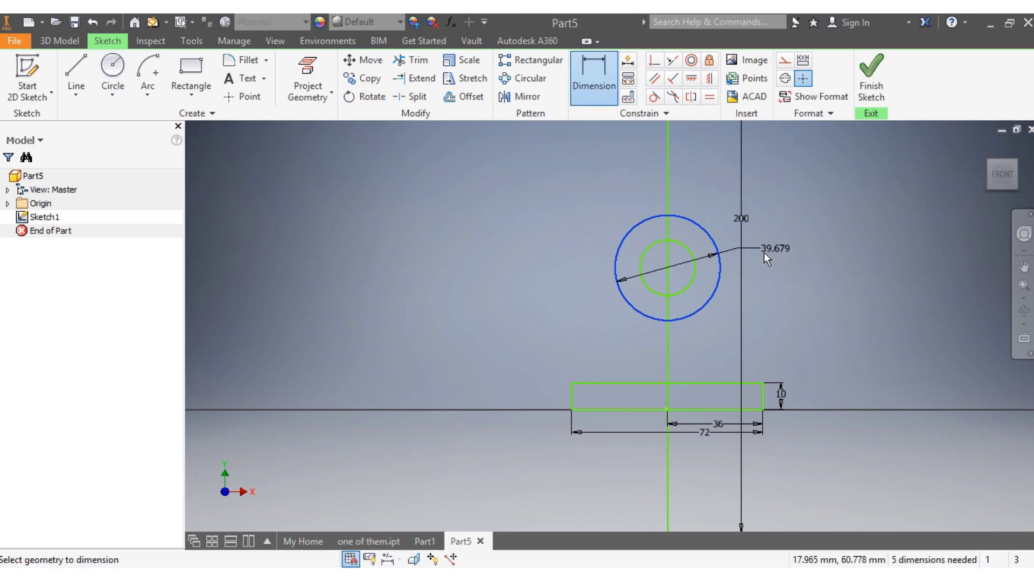
left_click(796, 251)
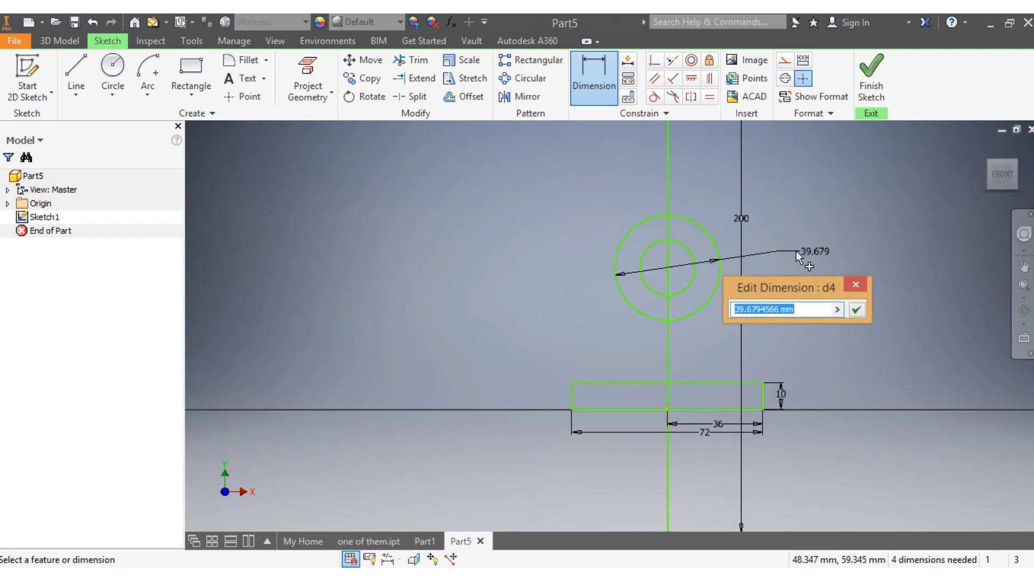
type("30")
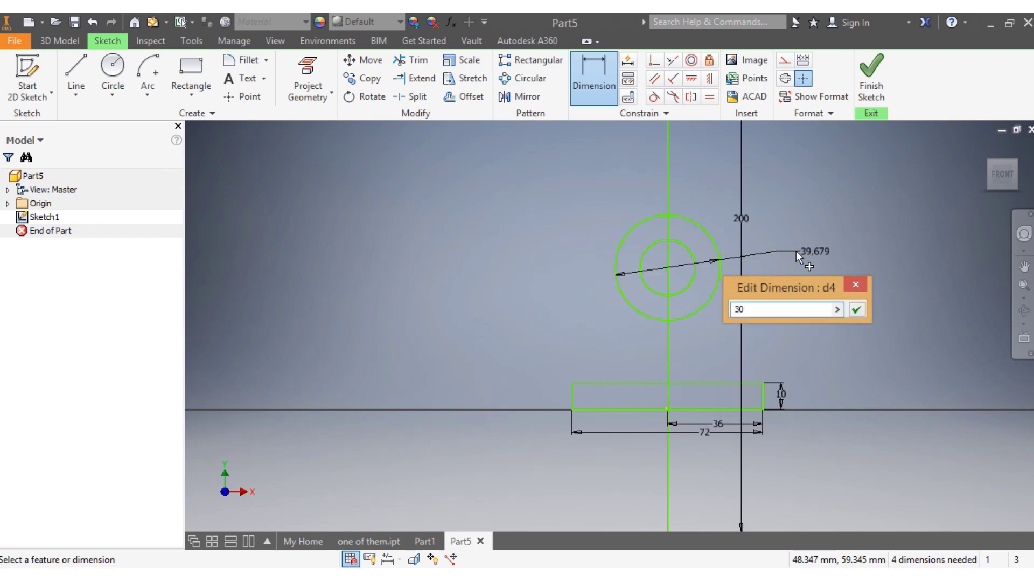
key("Return")
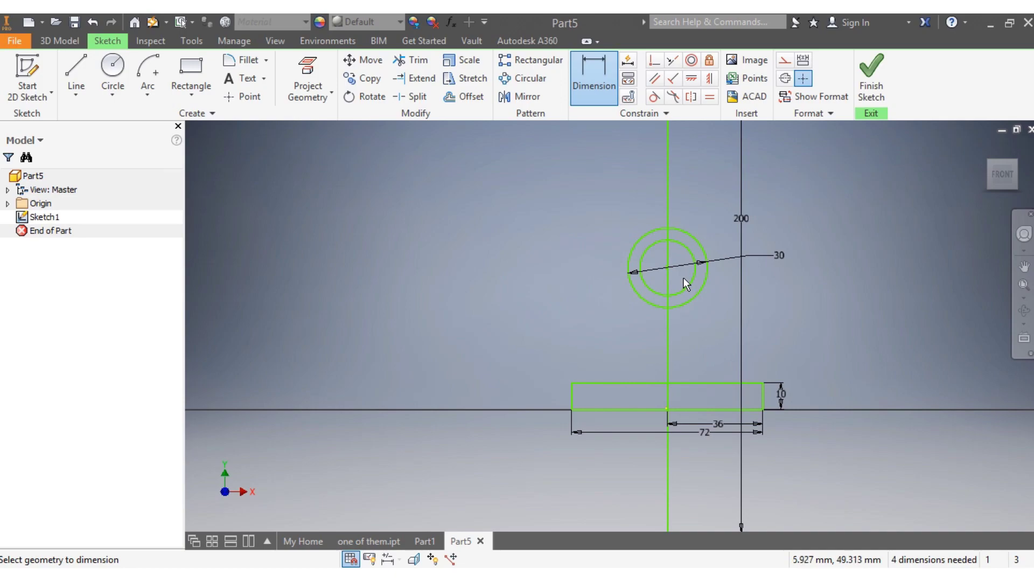
- Dimension the inner circle's diameter to 12 mm
left_click(684, 285)
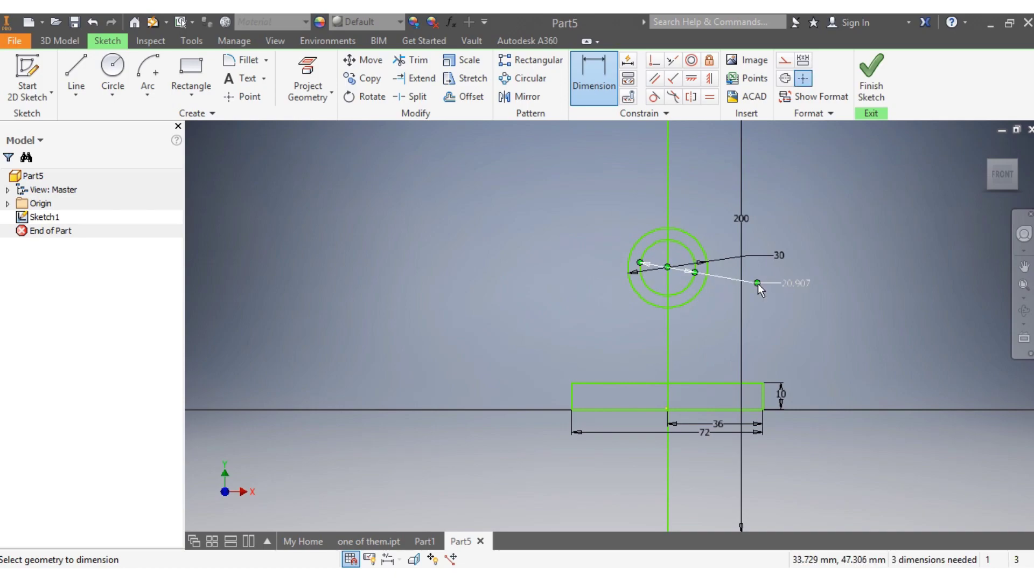
left_click(773, 282)
type("12")
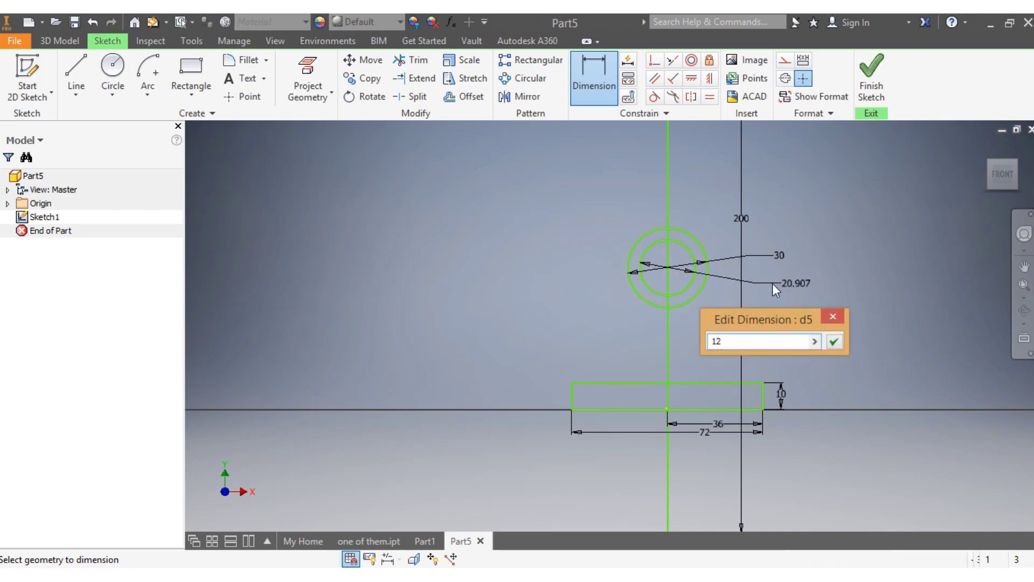
key("Return")
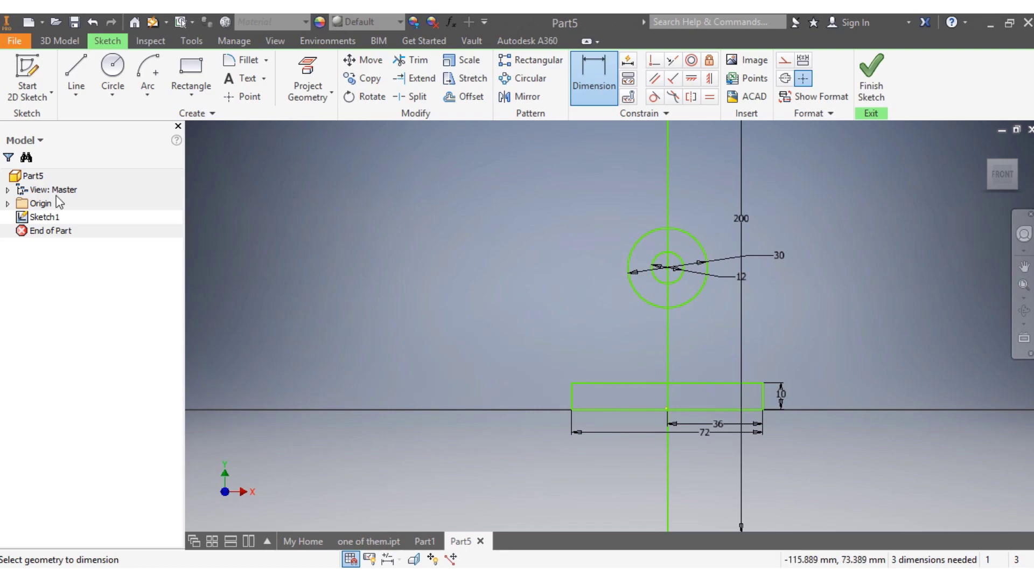
- Sketch two vertical lines from the left and right extremes of the outer circle down into the base rectangle
left_click(76, 72)
scroll(683, 272, "up", 3)
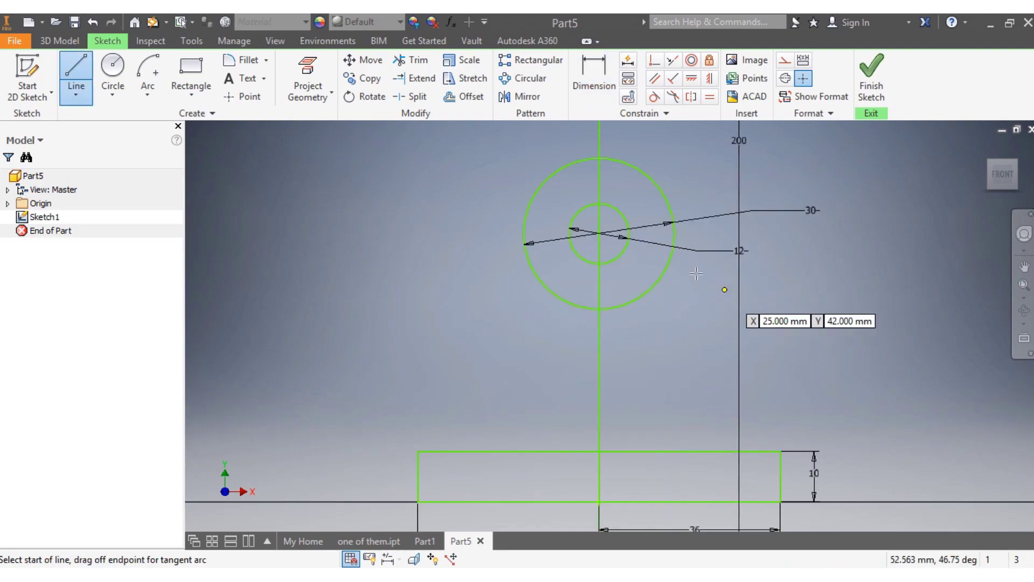
left_click(674, 233)
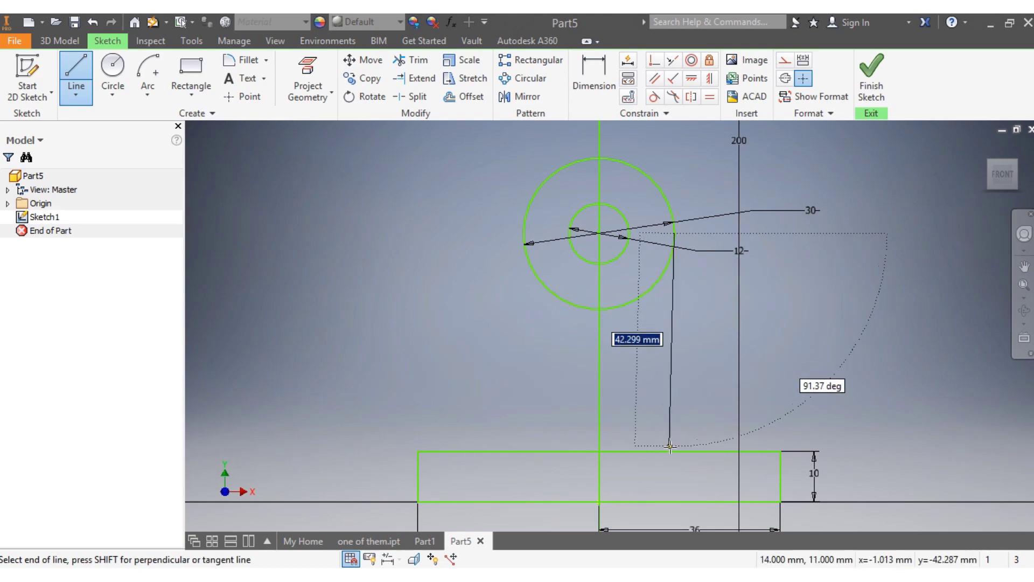
left_click(674, 470)
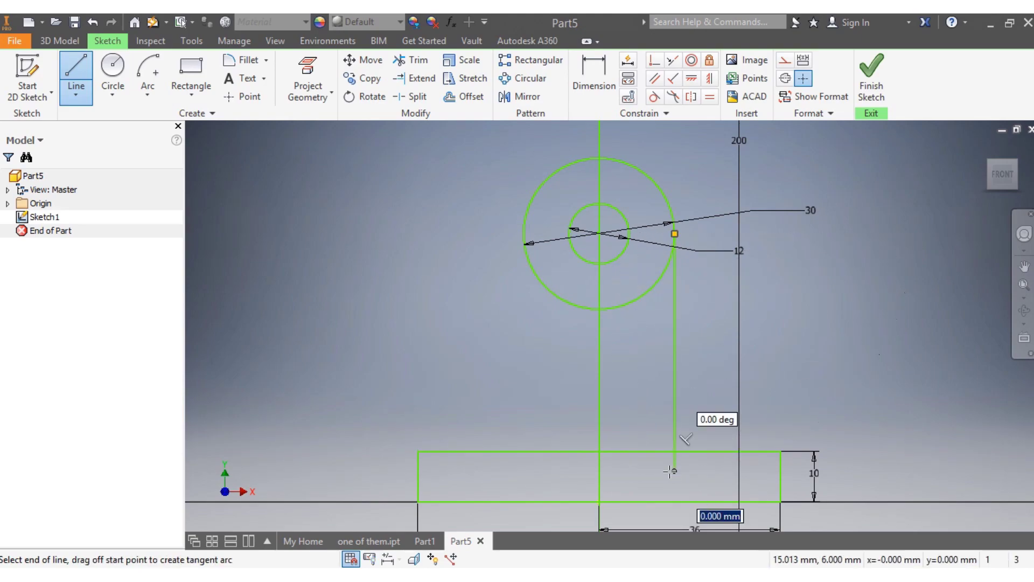
key("Escape")
left_click(70, 90)
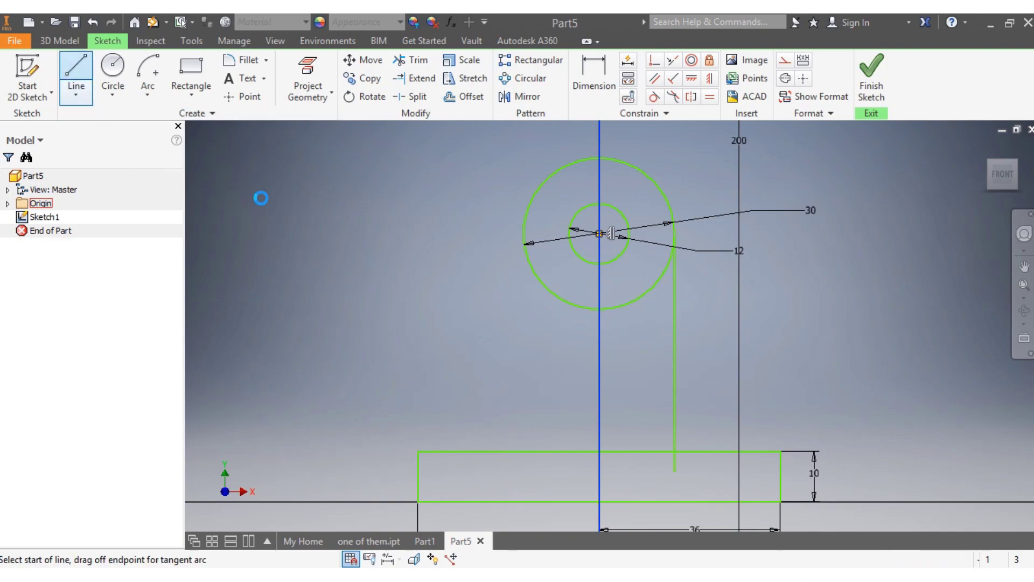
left_click(523, 234)
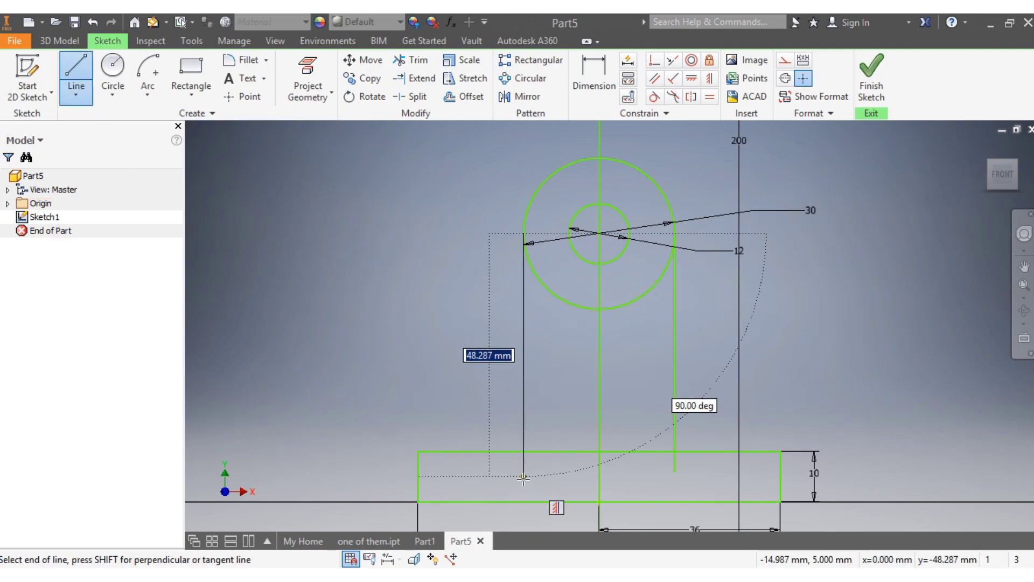
left_click(524, 477)
key("Escape")
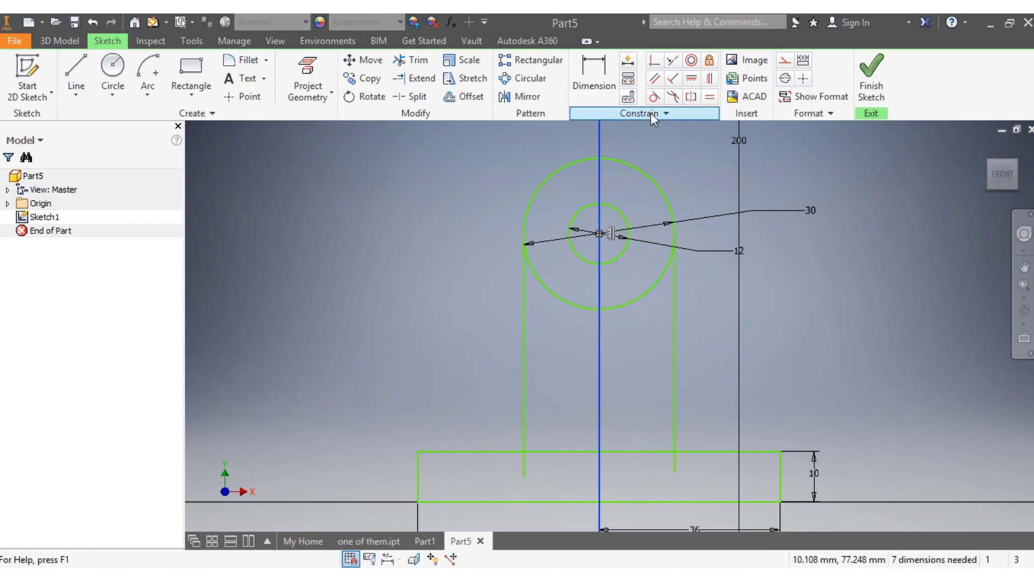
- Constrain both vertical side lines tangent to the outer circle
left_click(654, 97)
left_click(529, 269)
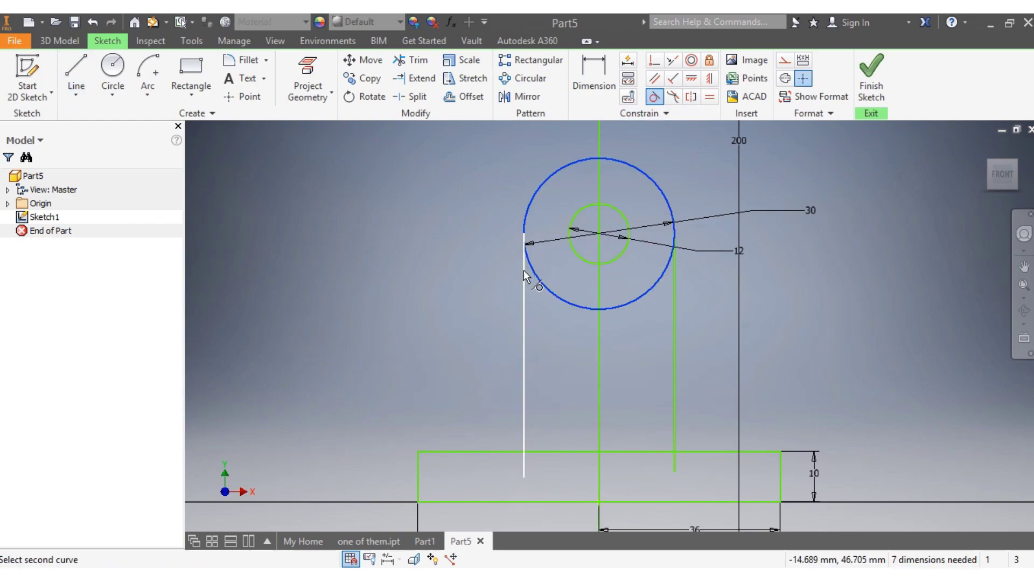
left_click(525, 274)
left_click(662, 273)
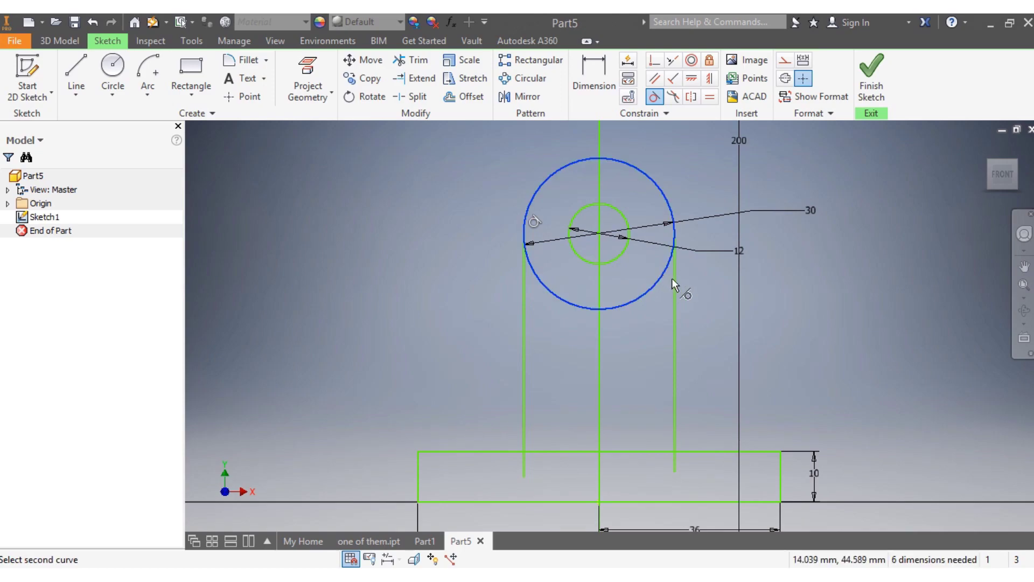
left_click(675, 280)
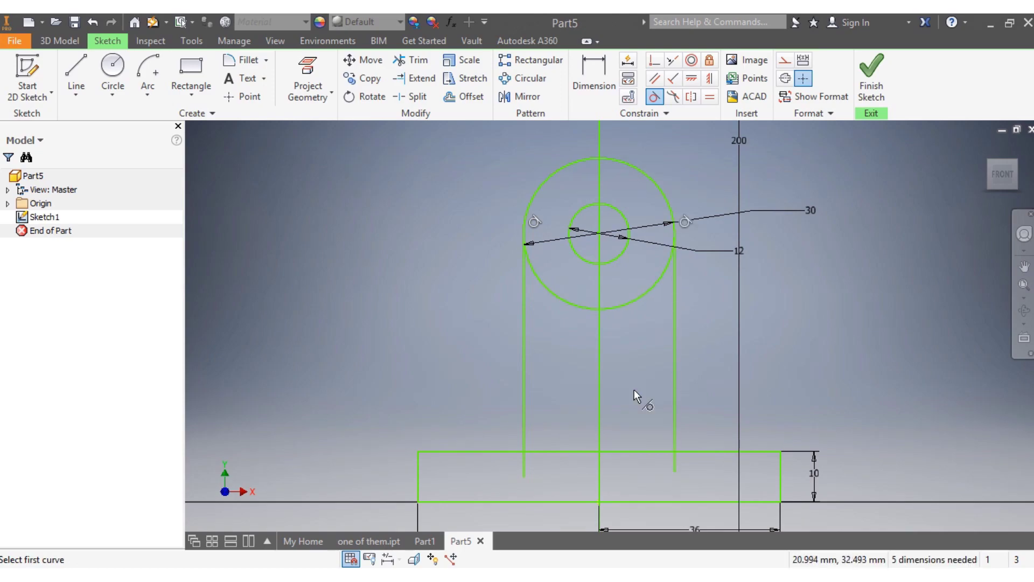
left_click(594, 72)
left_click(526, 364)
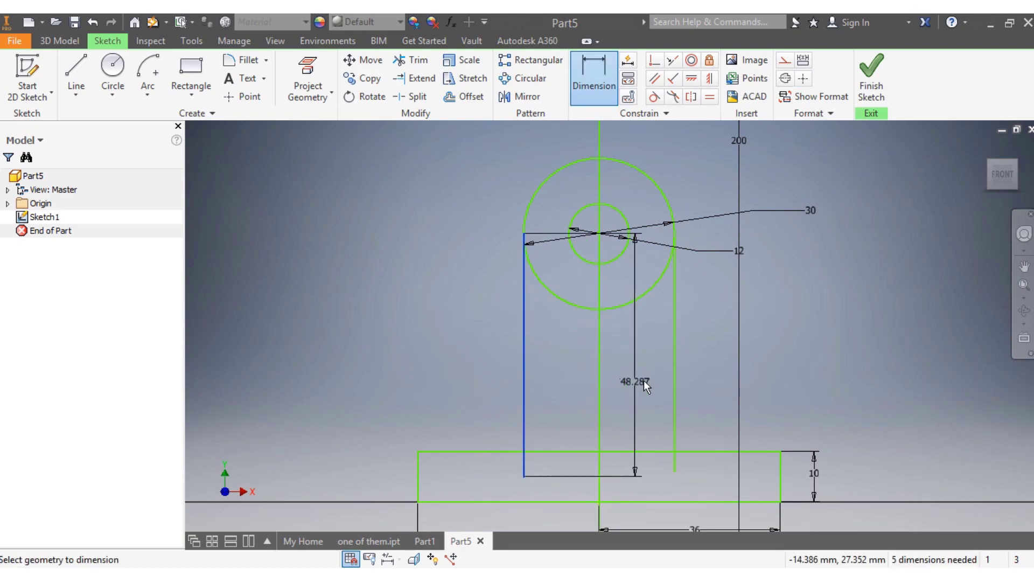
left_click(673, 383)
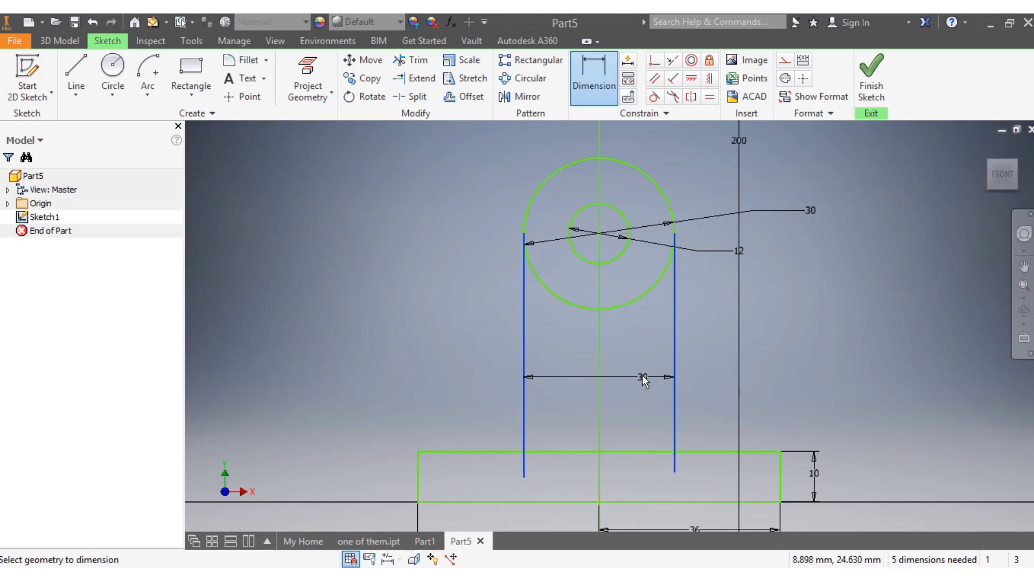
key("Escape")
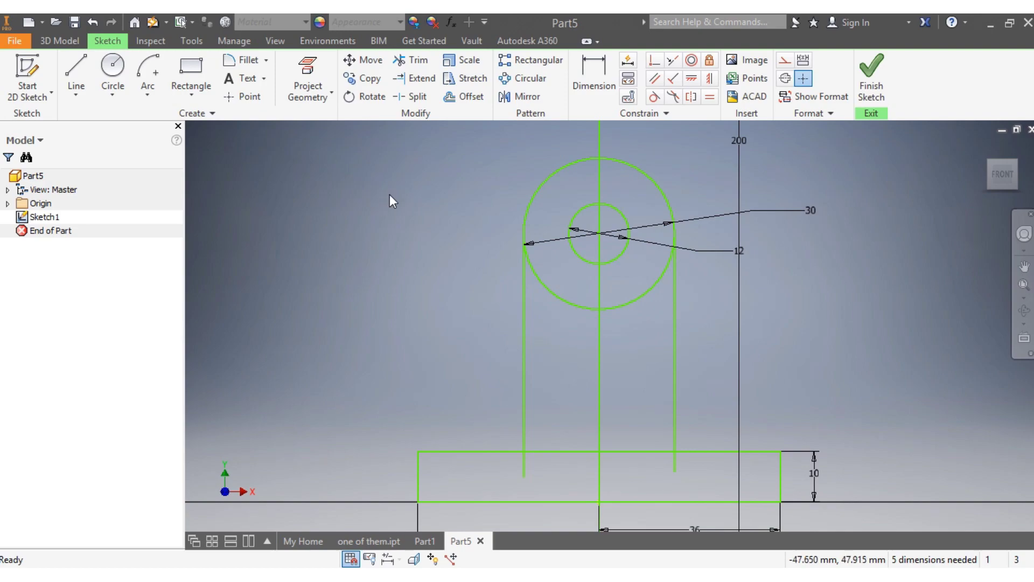
- Trim the ends of both vertical side lines that extend below the base rectangle's top edge
left_click(418, 65)
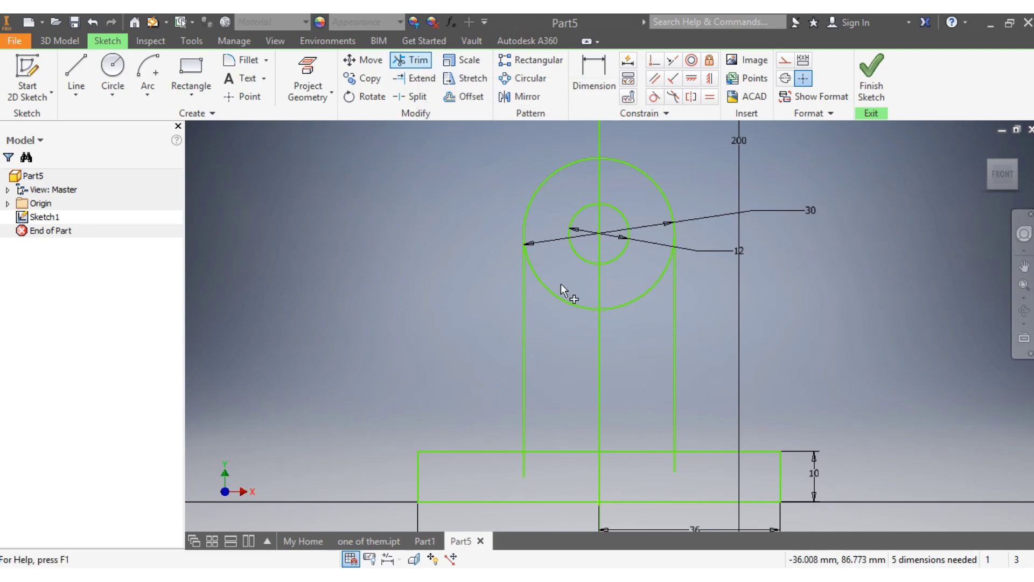
left_click(523, 473)
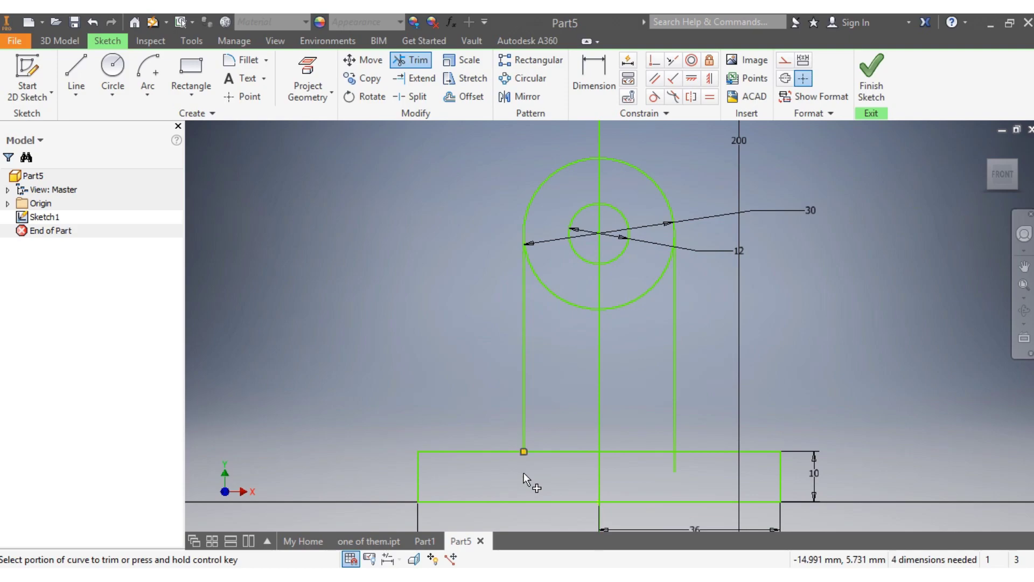
left_click(673, 464)
key("Escape")
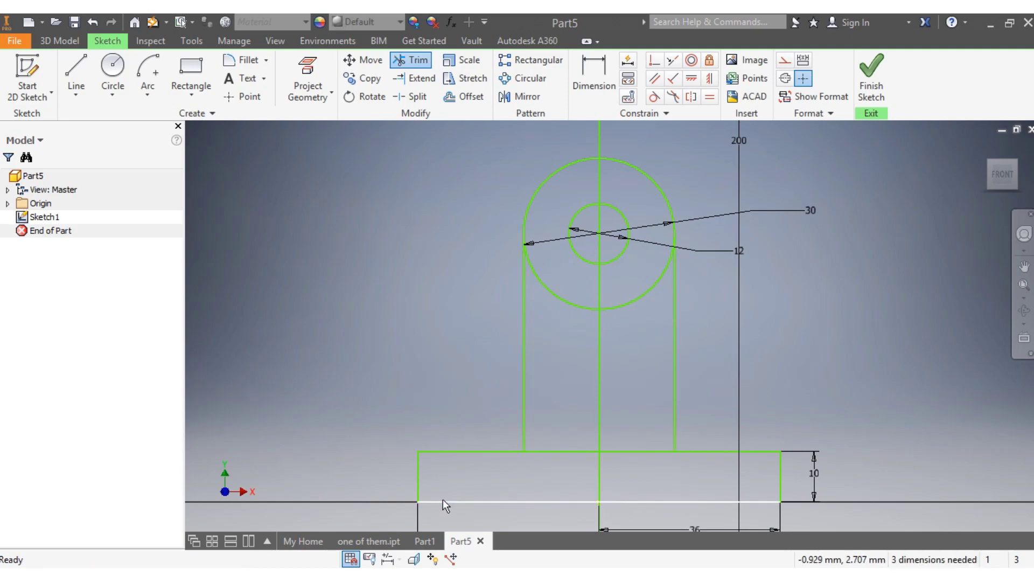
- Sketch a centre-point arc at each outer corner between the side lines and the rectangle's top edge, the left one about 8.6 mm in radius
left_click(148, 70)
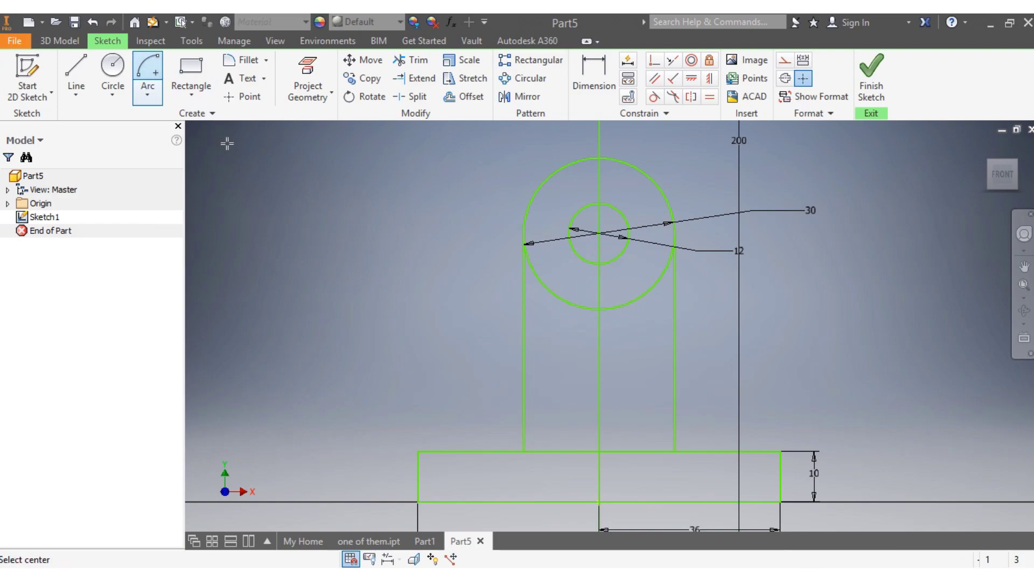
left_click(488, 411)
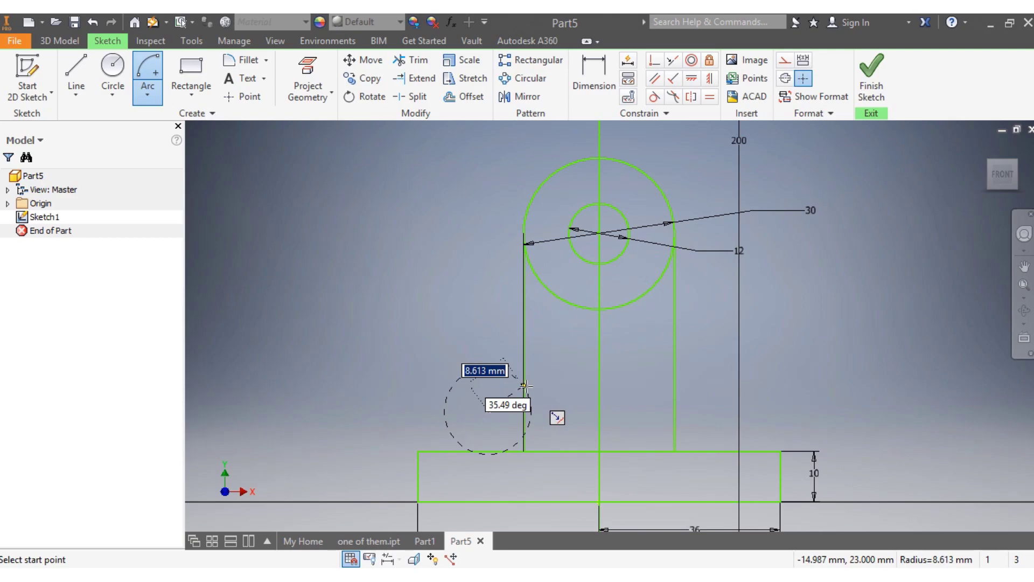
left_click(525, 386)
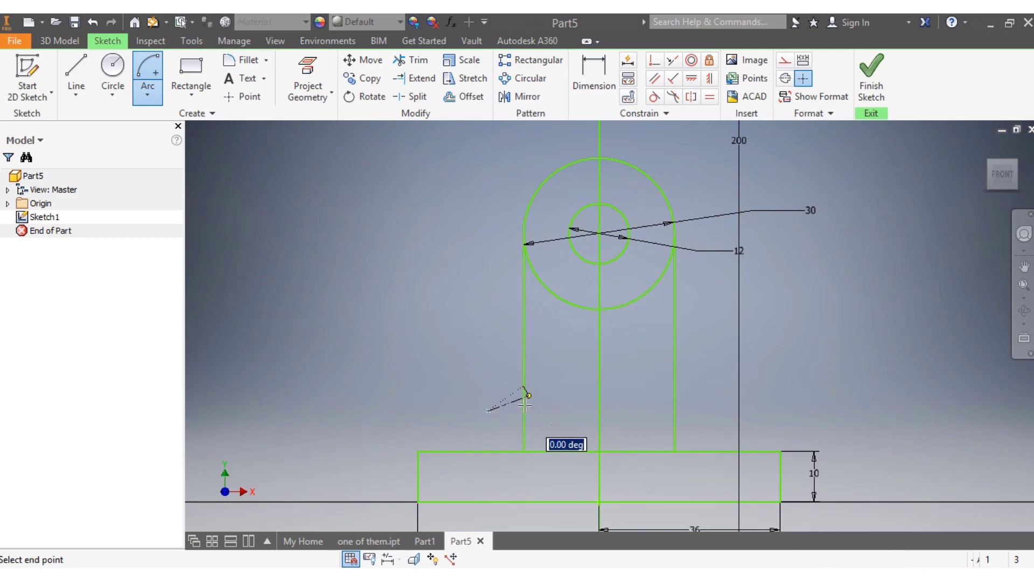
left_click(475, 466)
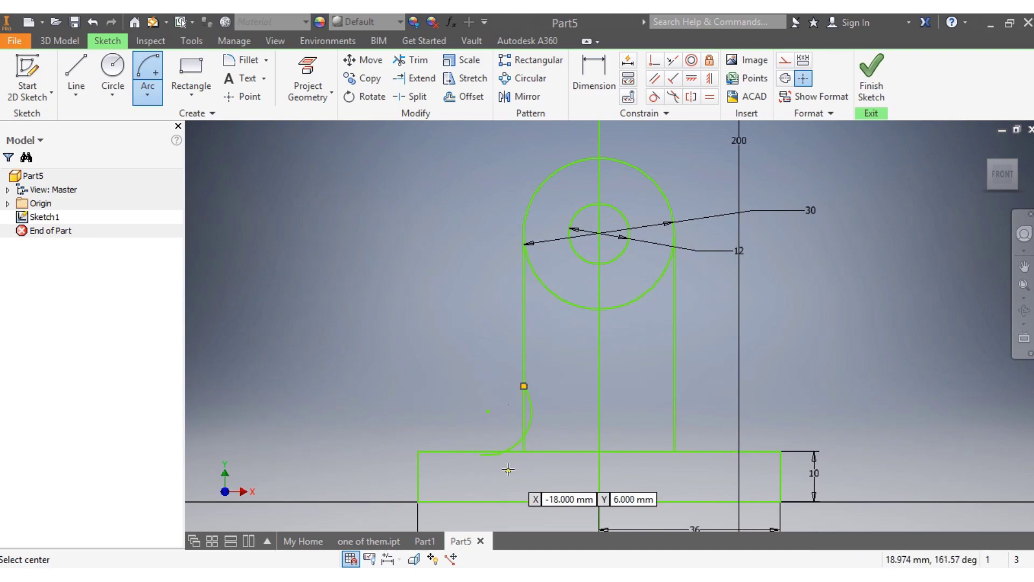
left_click(729, 395)
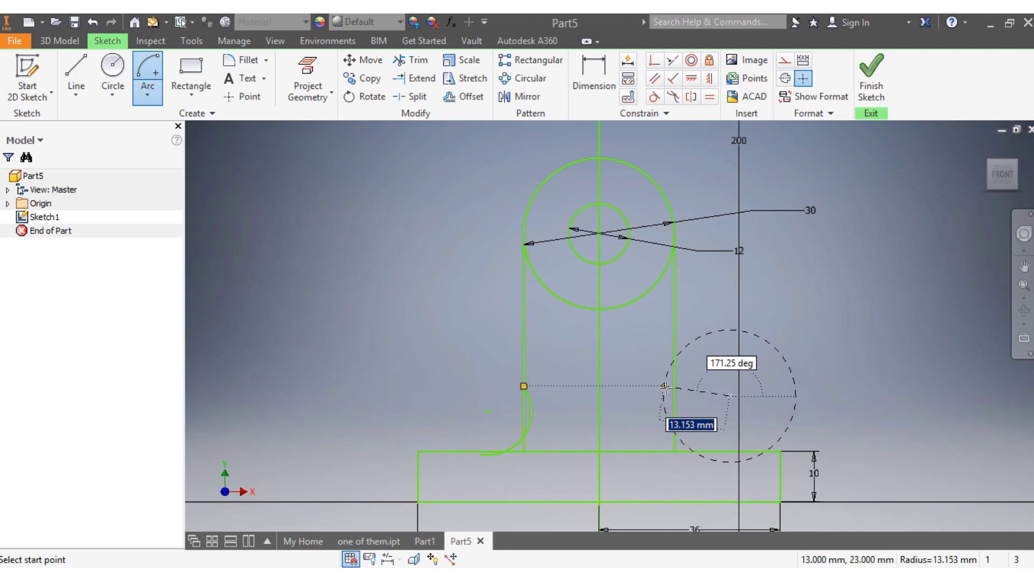
left_click(669, 391)
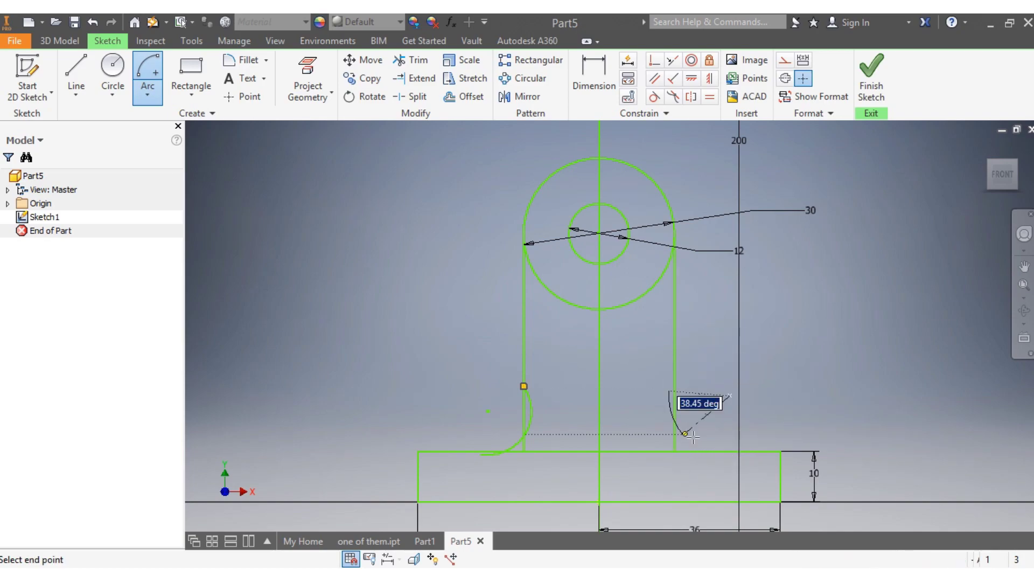
left_click(730, 461)
key("Escape")
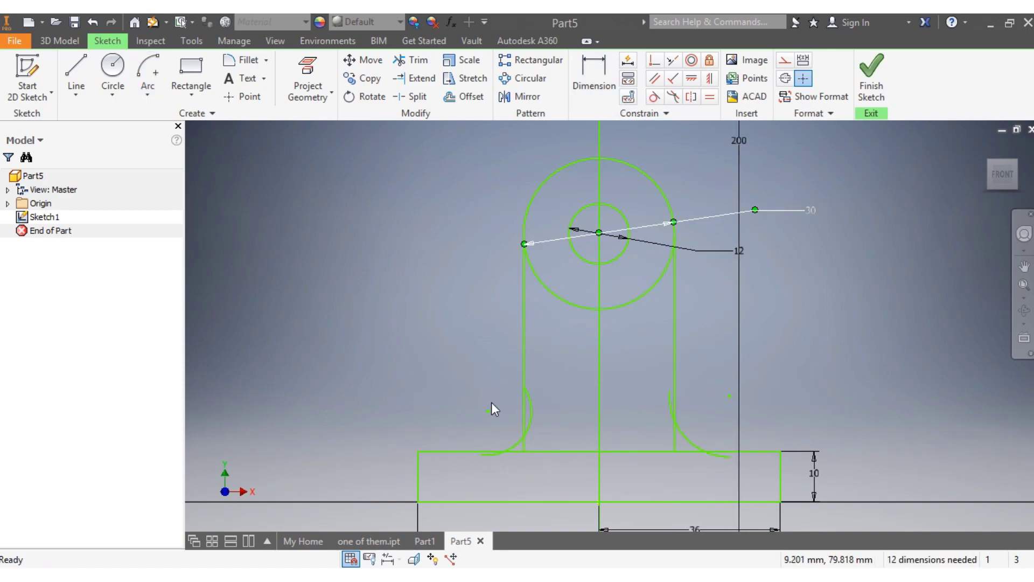
- Constrain the left corner arc tangent to the rectangle's top edge and to the left side line
scroll(487, 487, "up", 3)
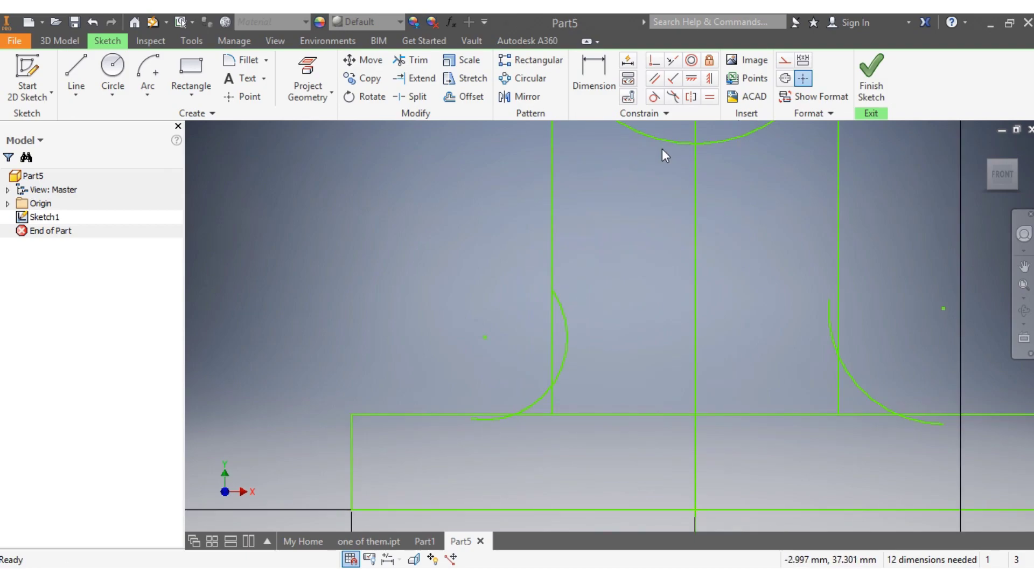
left_click(654, 97)
left_click(485, 417)
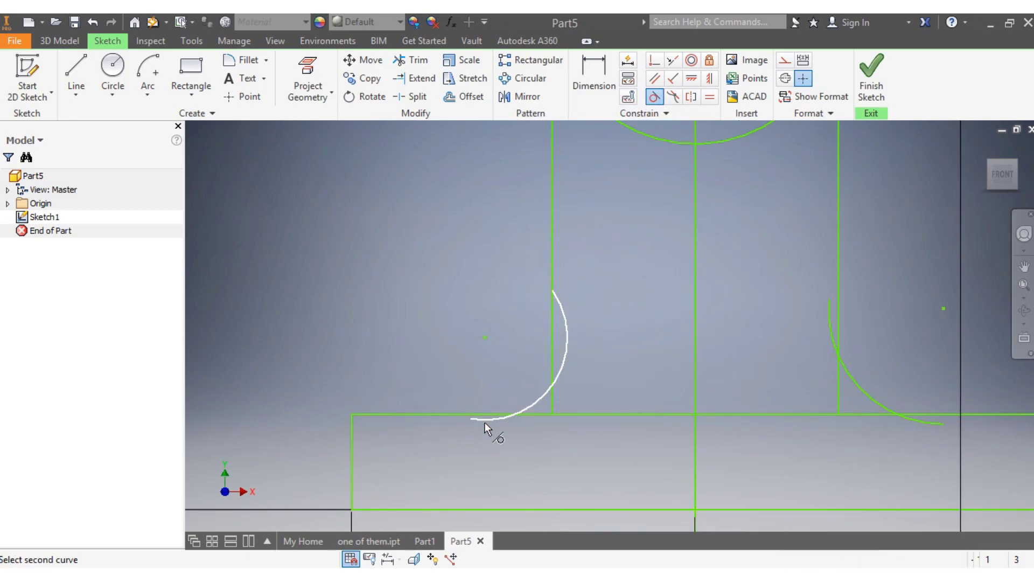
left_click(453, 415)
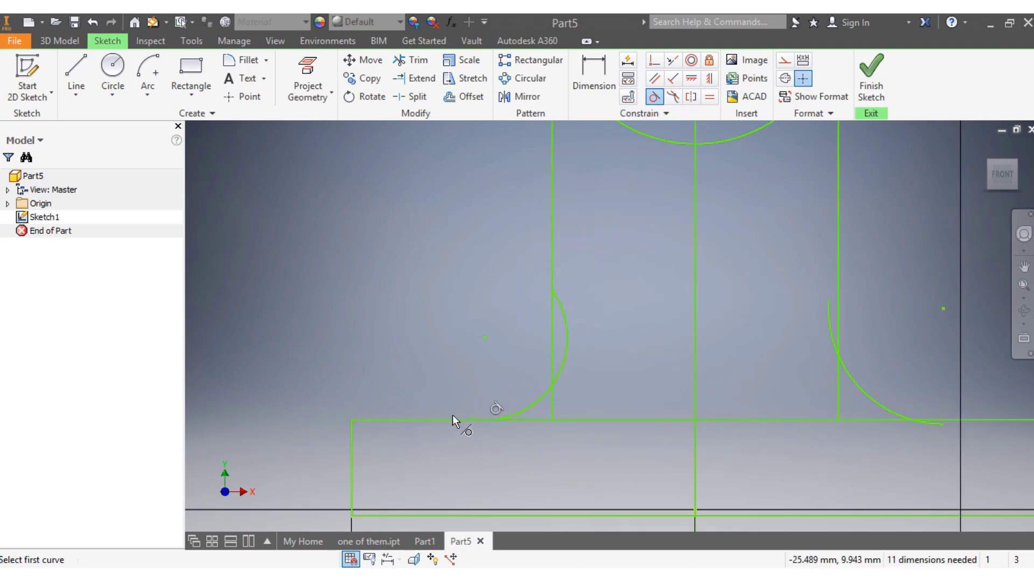
left_click(551, 313)
left_click(562, 318)
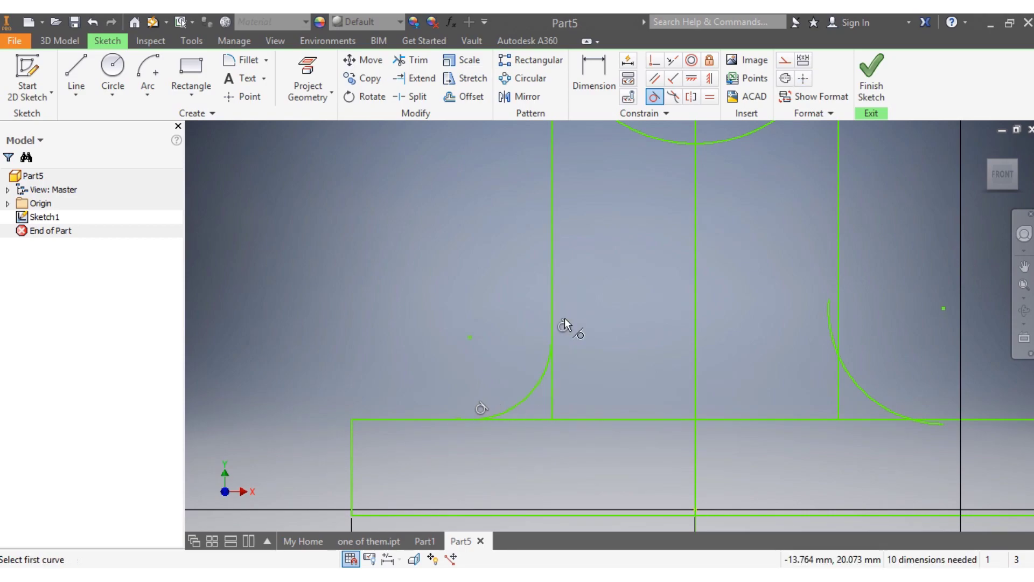
- Constrain the right corner arc tangent to the right side line and to the rectangle's top edge
left_click(828, 322)
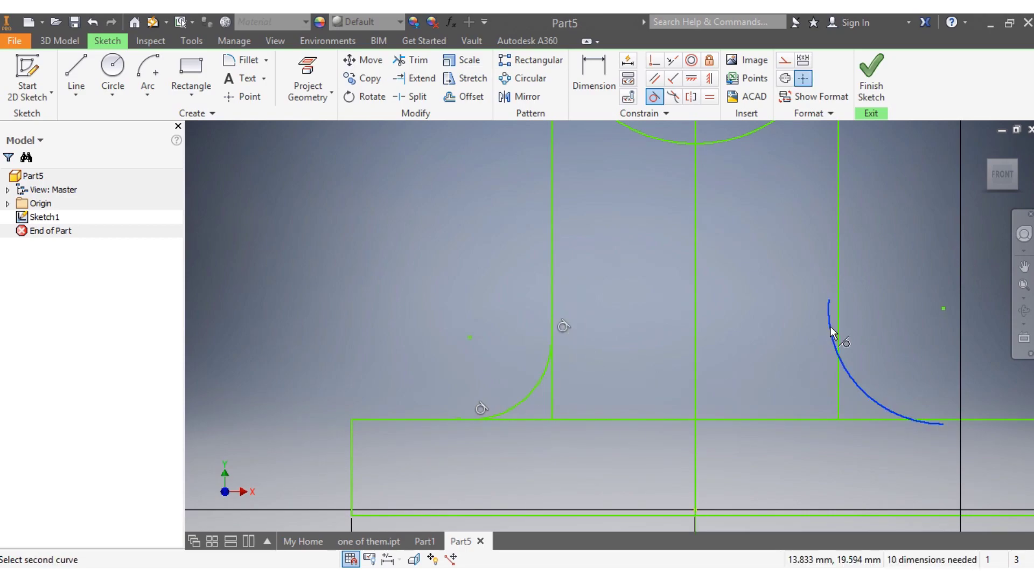
left_click(839, 332)
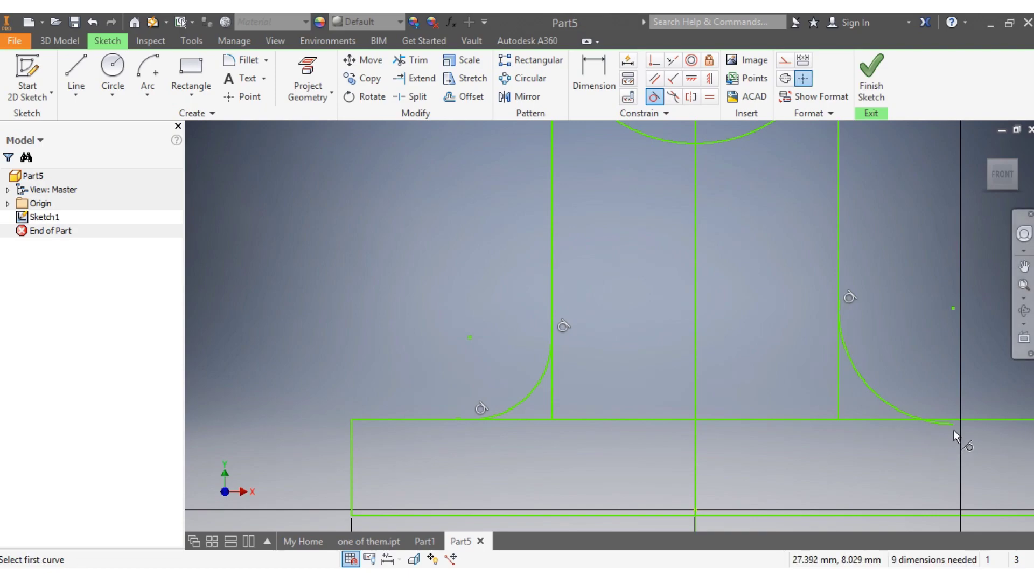
left_click(947, 423)
left_click(958, 419)
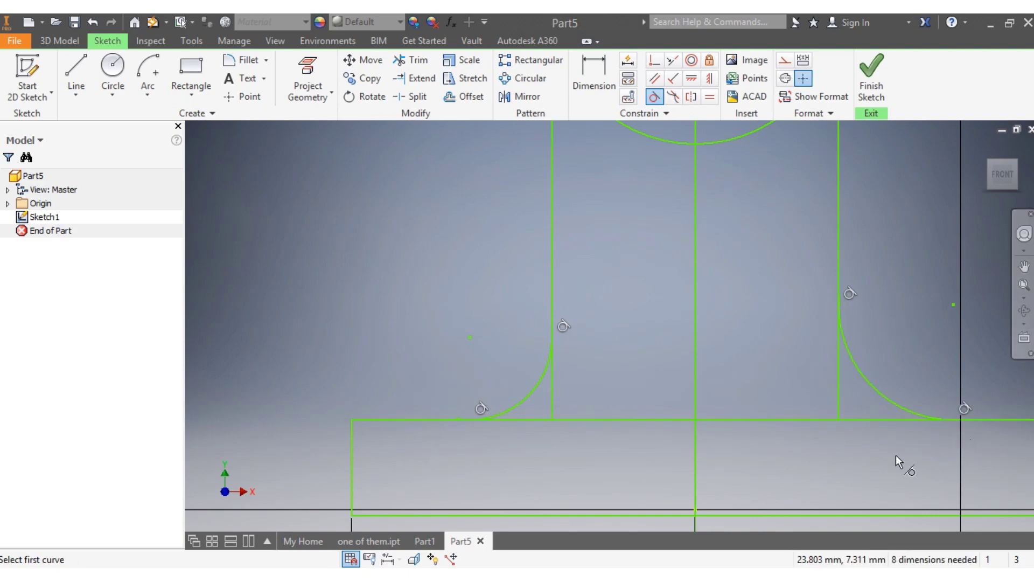
- Dimension the left corner arc with a radius of 15 mm
scroll(896, 454, "down", 4)
scroll(927, 434, "up", 2)
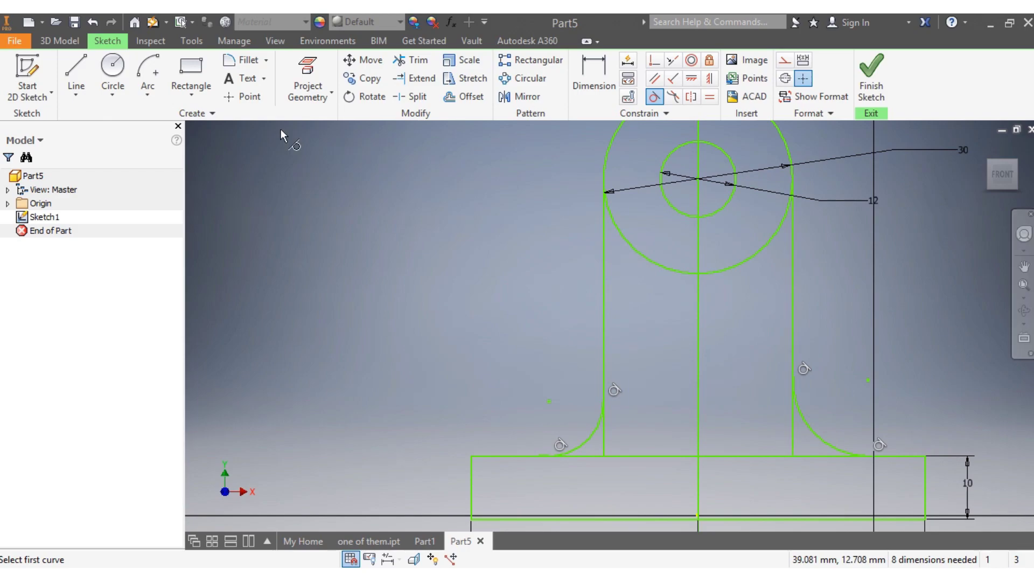
left_click(586, 79)
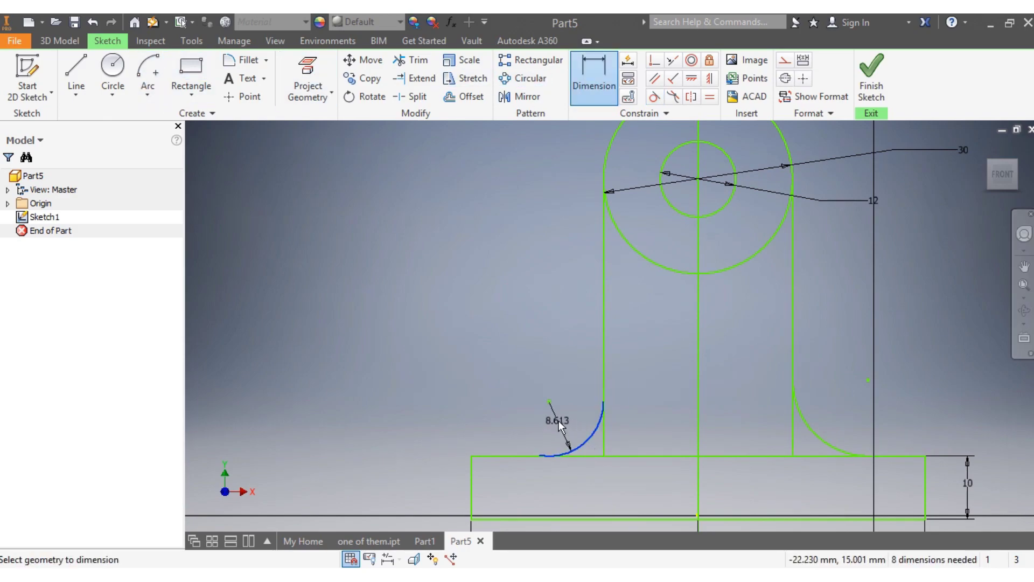
left_click(564, 418)
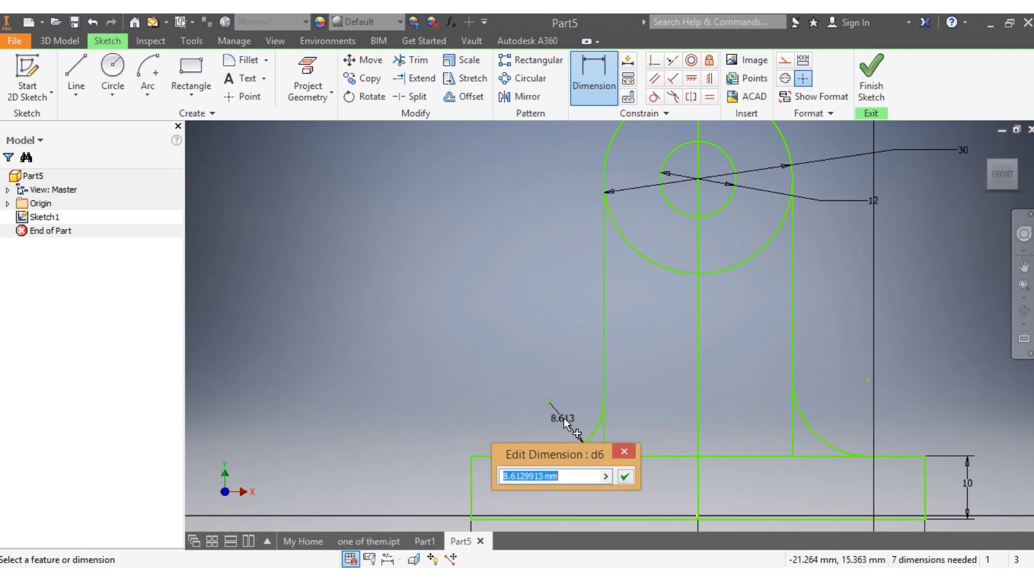
type("15")
key("Return")
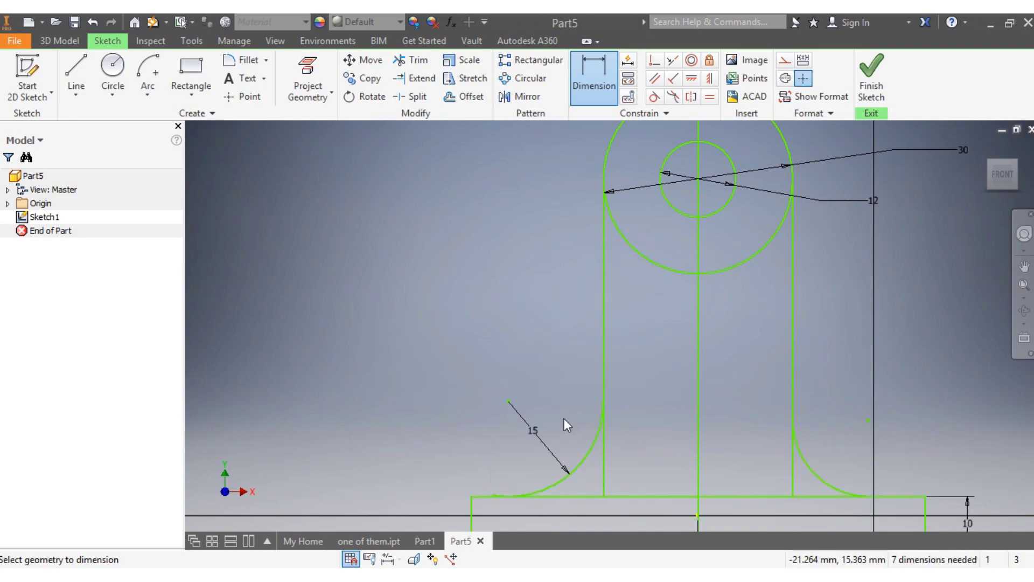
- Dimension the right corner arc with a radius of 15 mm
left_click(817, 474)
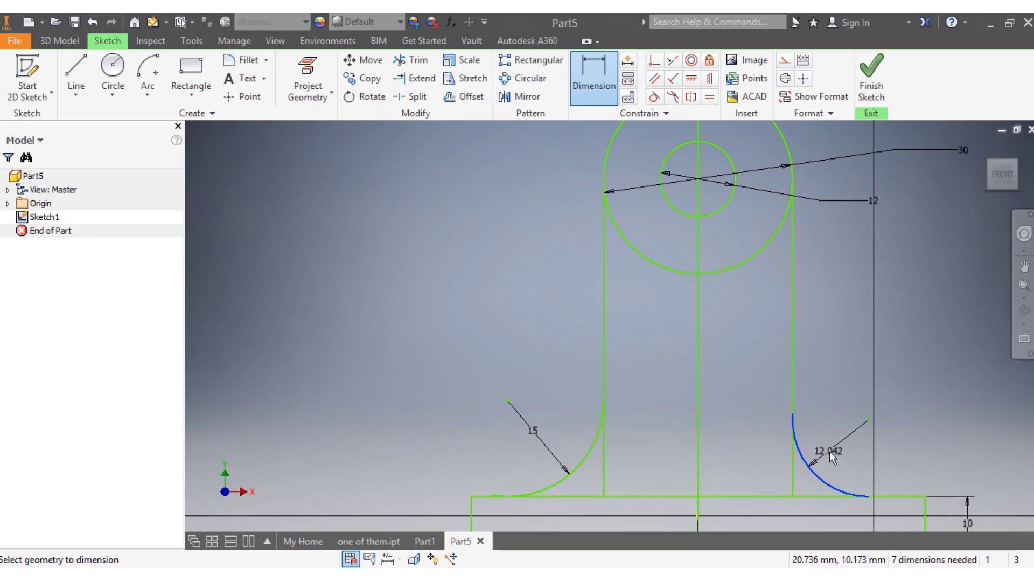
left_click(829, 451)
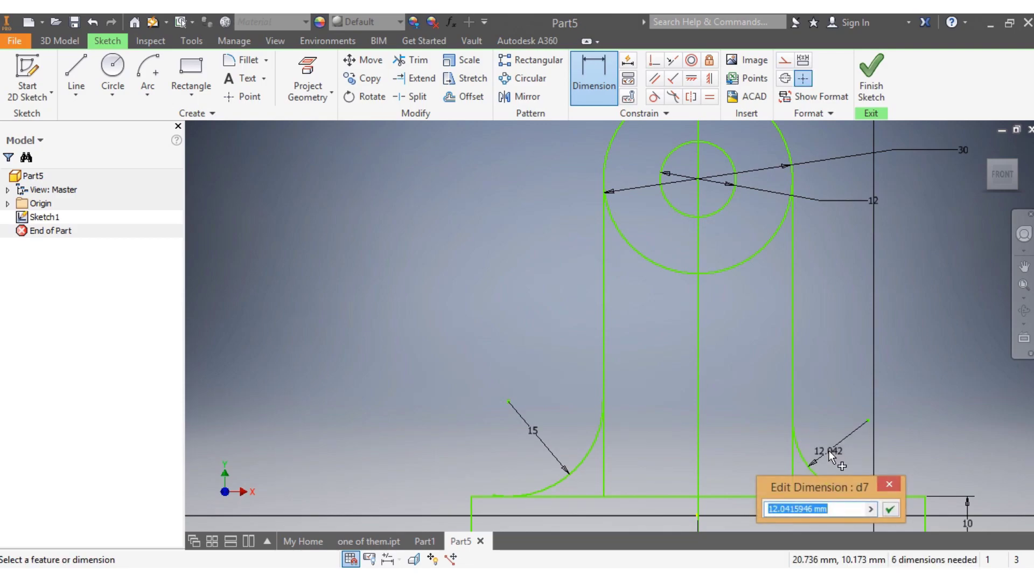
type("15")
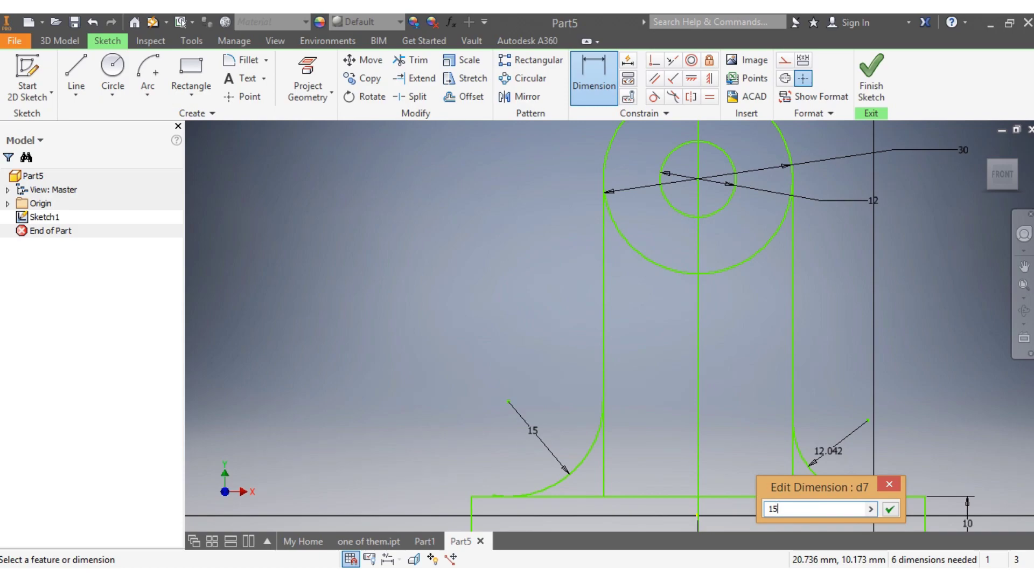
key("Return")
scroll(829, 451, "down", 4)
scroll(829, 470, "up", 2)
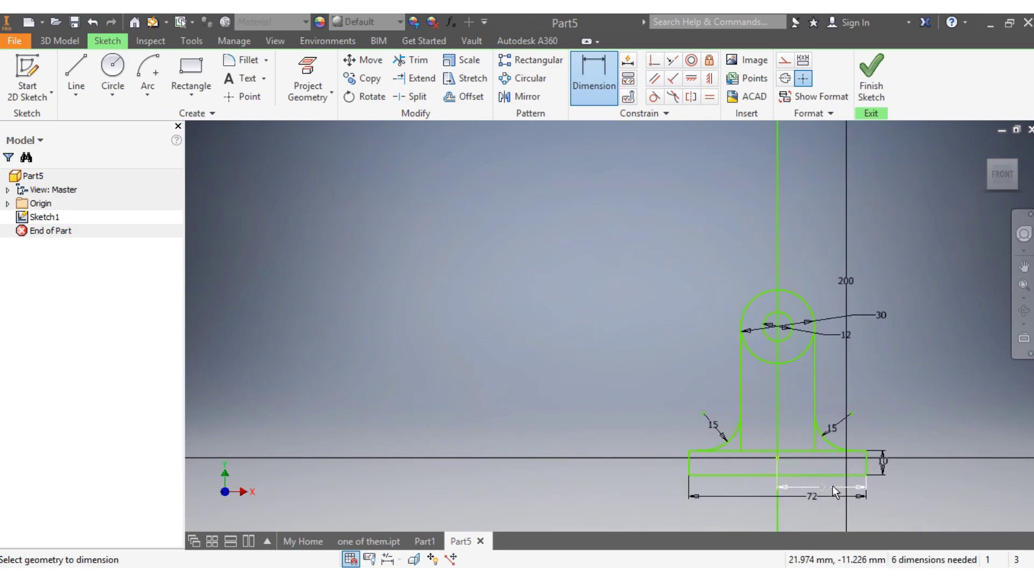
left_click(833, 486)
scroll(832, 486, "up", 3)
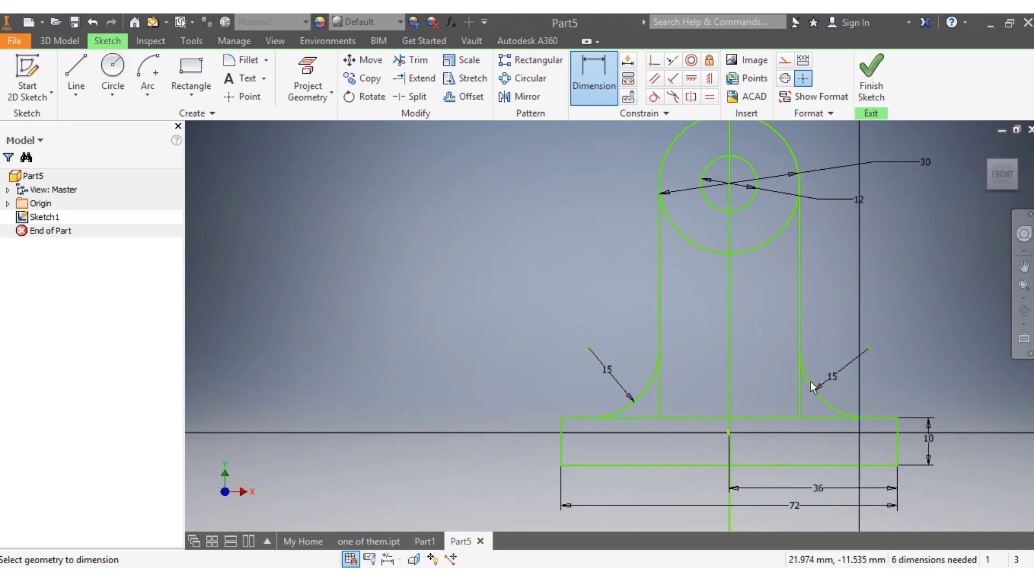
left_click(725, 186)
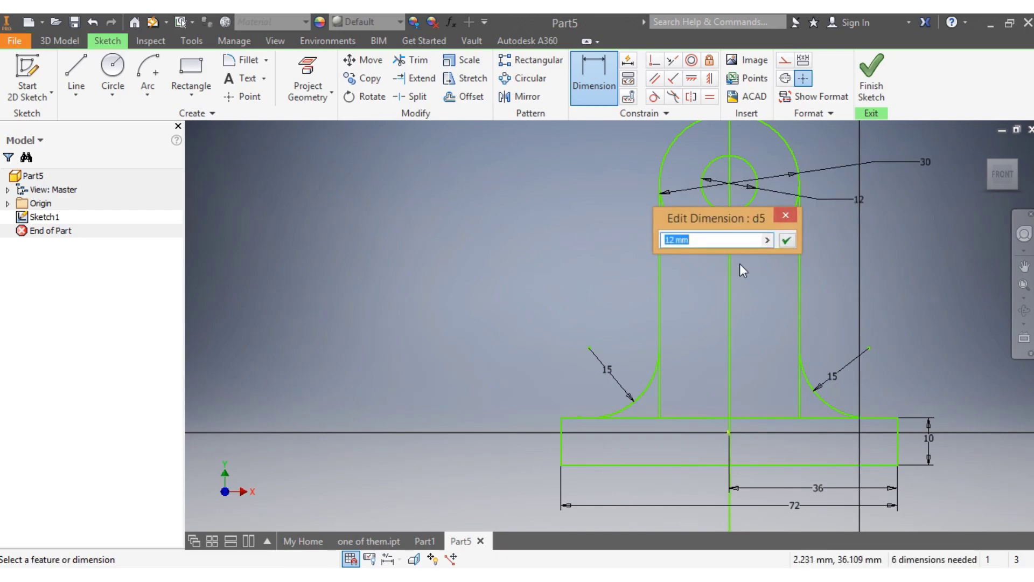
key("Return")
- Dimension the vertical distance from the circles' centre to the left corner arc's lower end point as 50 mm
left_click(605, 76)
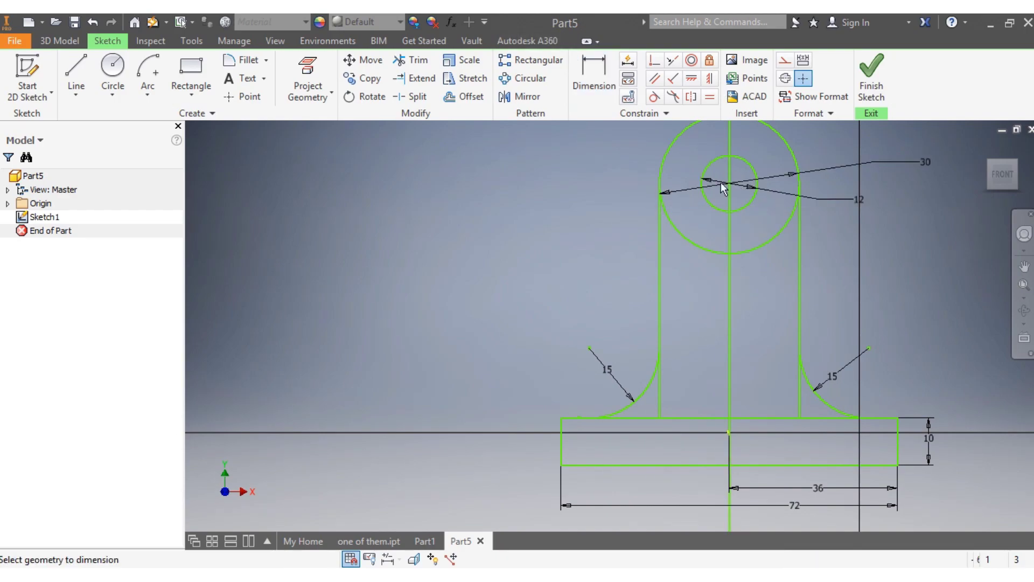
scroll(737, 185, "up", 3)
scroll(743, 243, "down", 5)
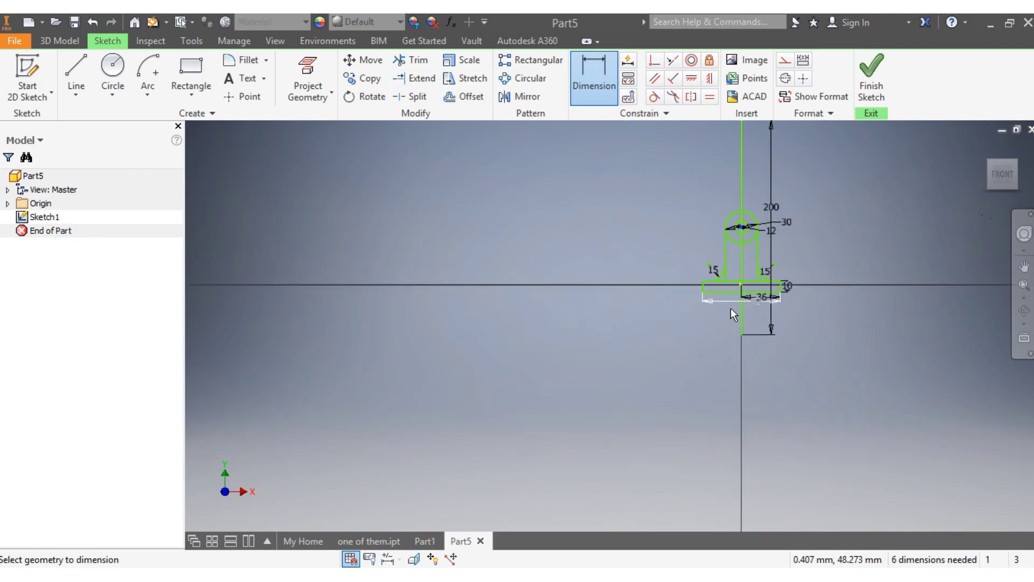
left_click(708, 281)
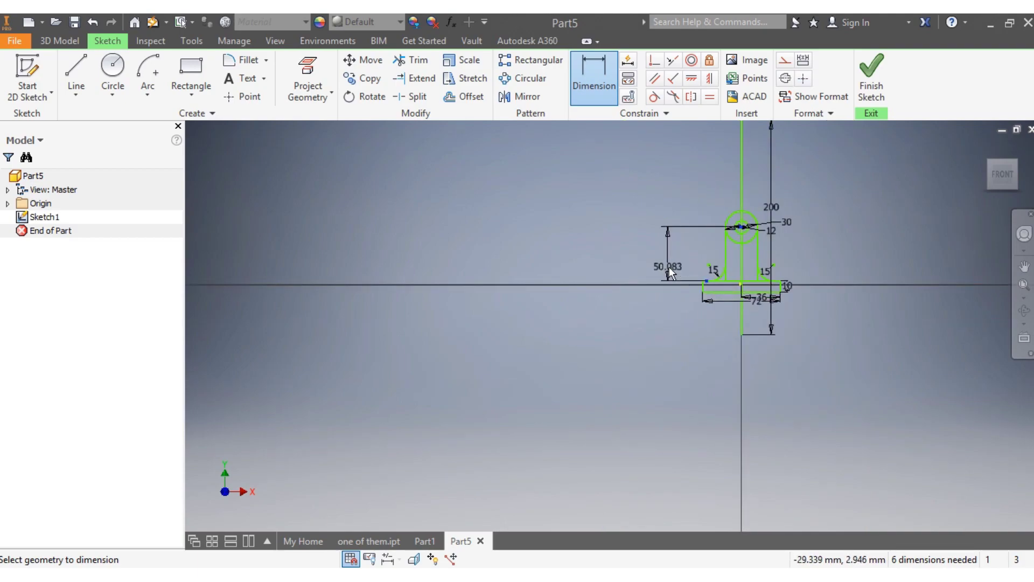
left_click(669, 254)
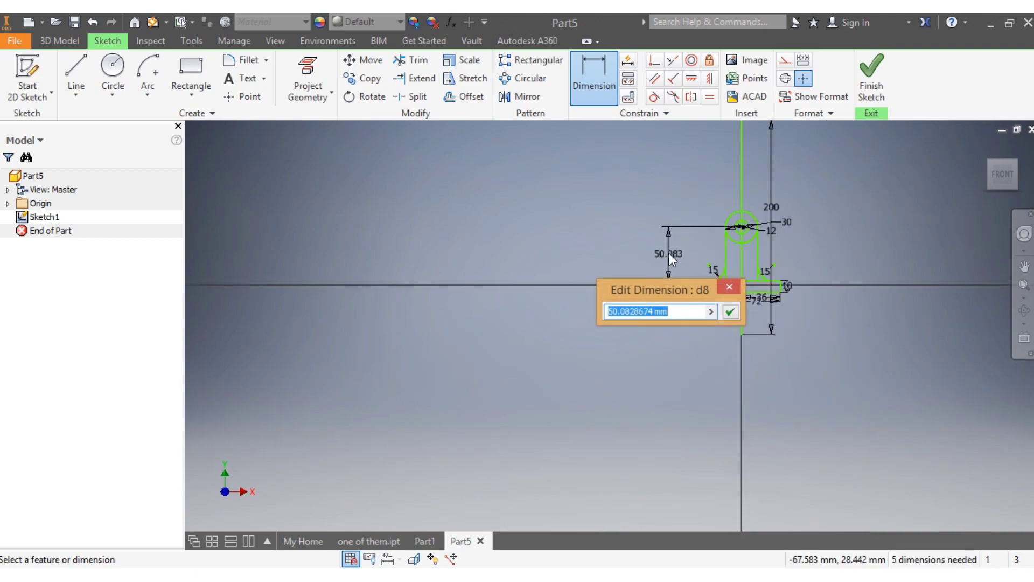
type("50")
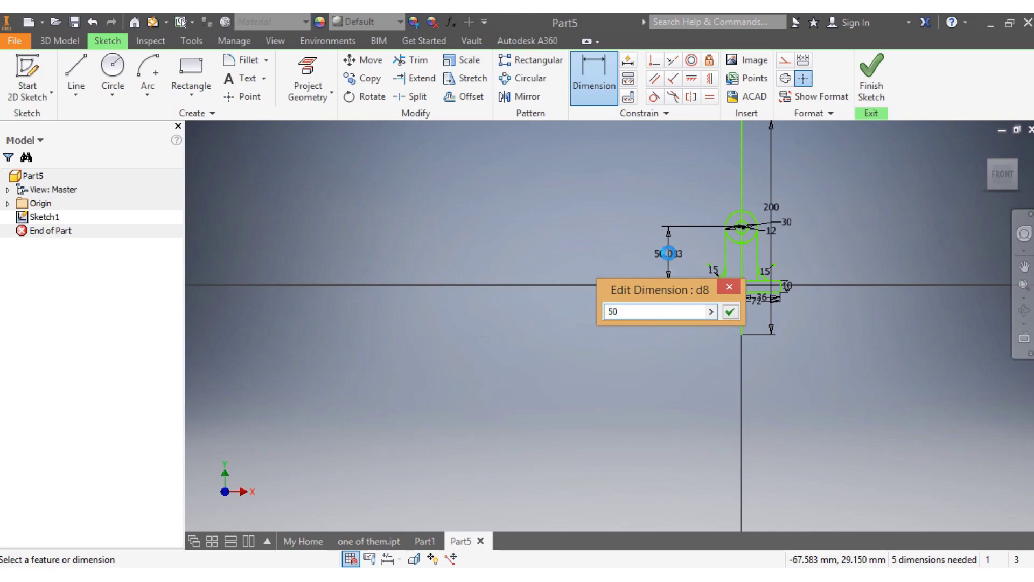
key("Return")
- Examine where the corner arcs meet the base rectangle and compare the shape with the finished bracket in Part1
scroll(824, 297, "up", 6)
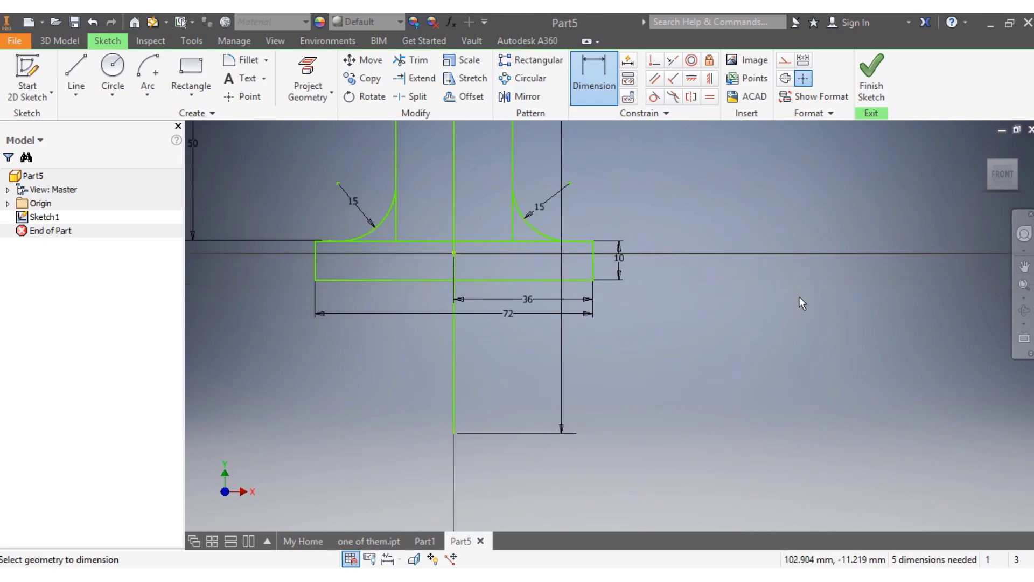
scroll(422, 254, "down", 5)
scroll(415, 242, "up", 7)
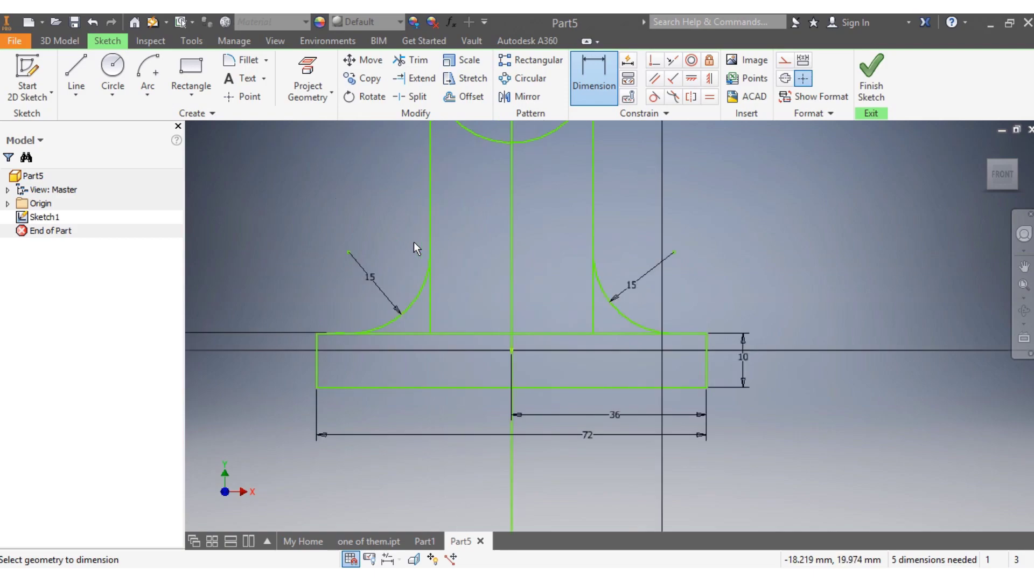
scroll(335, 311, "up", 3)
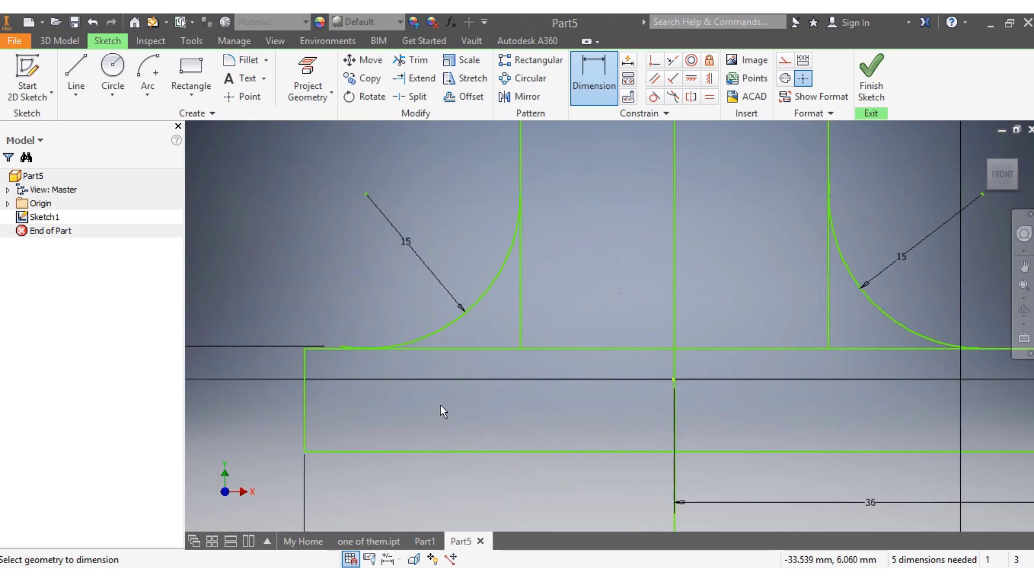
left_click(424, 541)
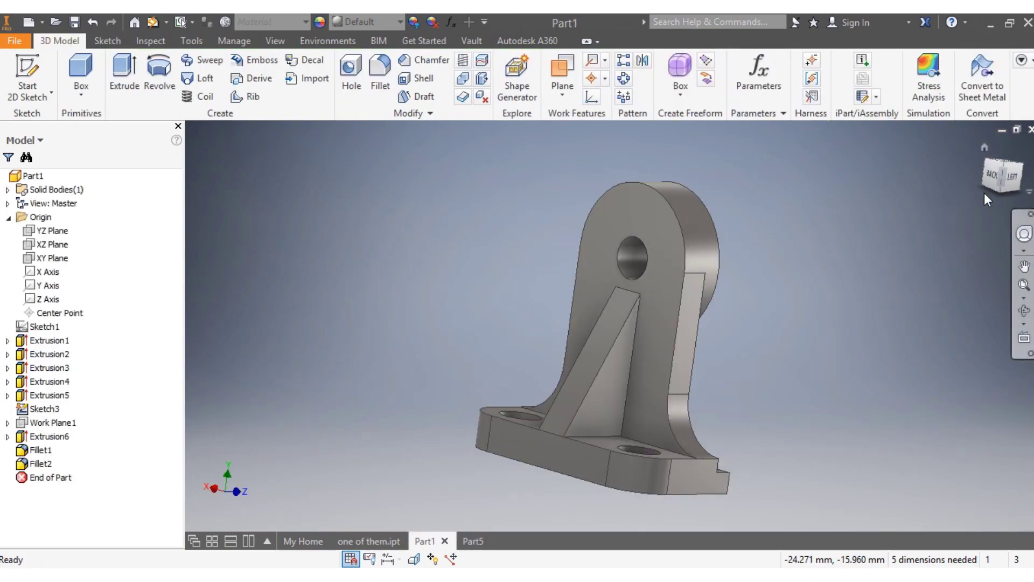
left_click(996, 182)
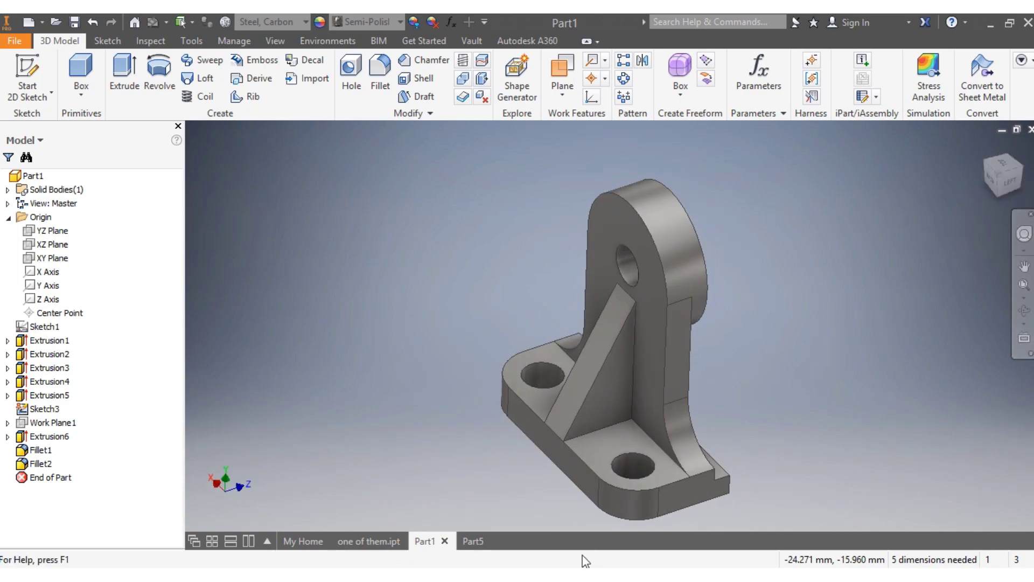
left_click(473, 541)
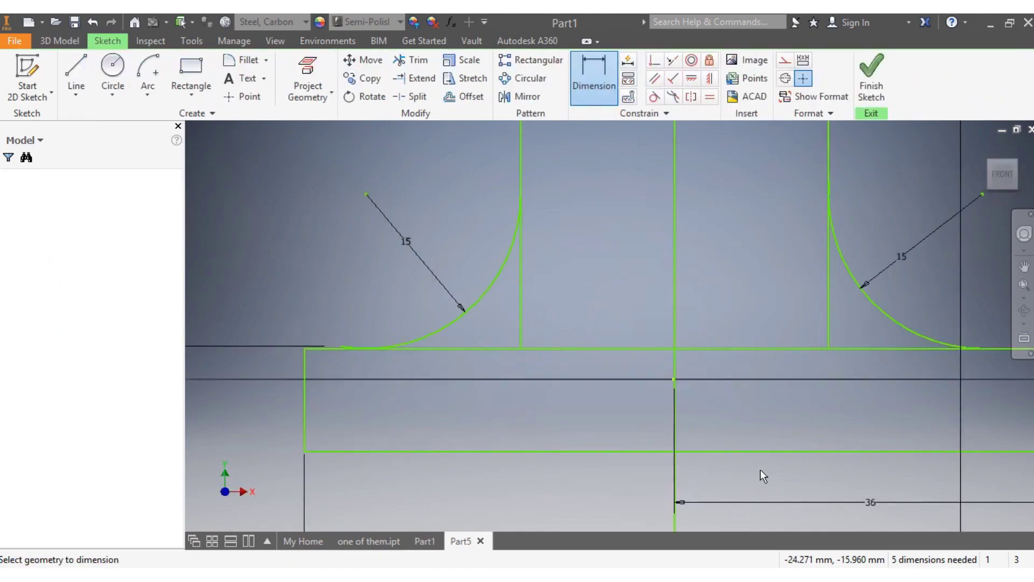
scroll(343, 379, "up", 5)
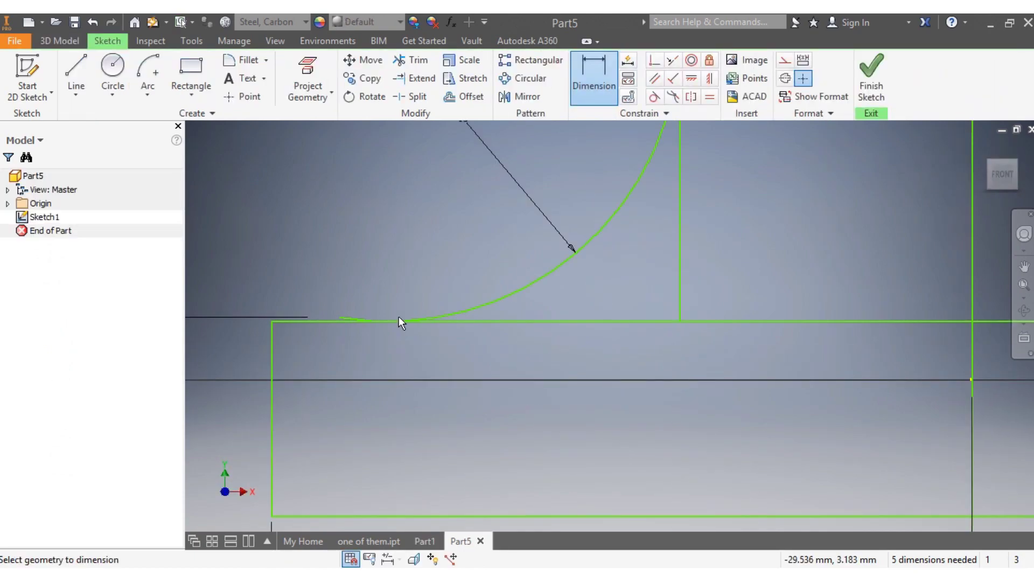
scroll(468, 384, "down", 6)
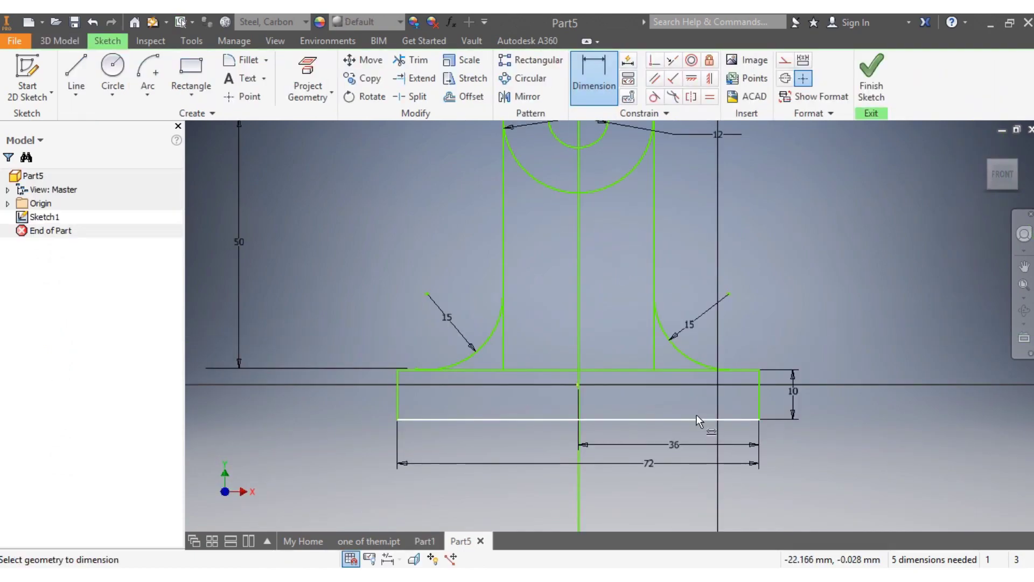
- Sketch a horizontal line across the base rectangle, about 5 mm above its bottom edge and extending past both sides
left_click(74, 79)
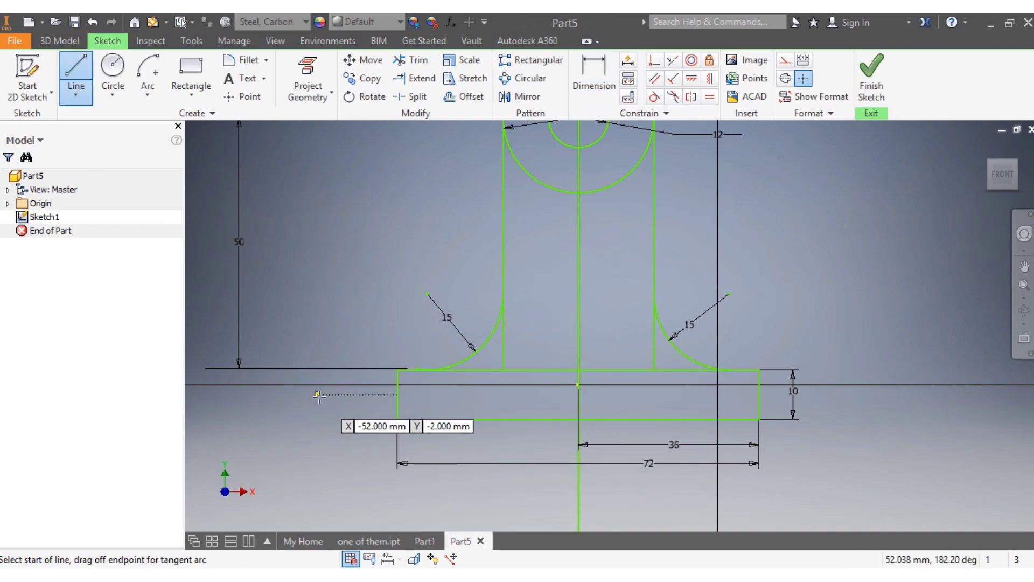
left_click(318, 395)
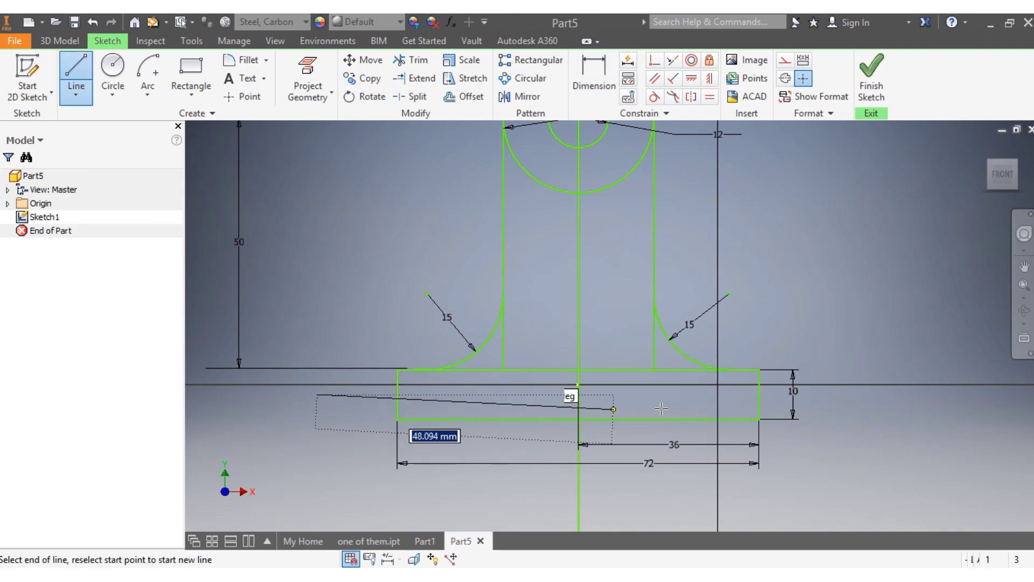
key("Escape")
left_click(865, 395)
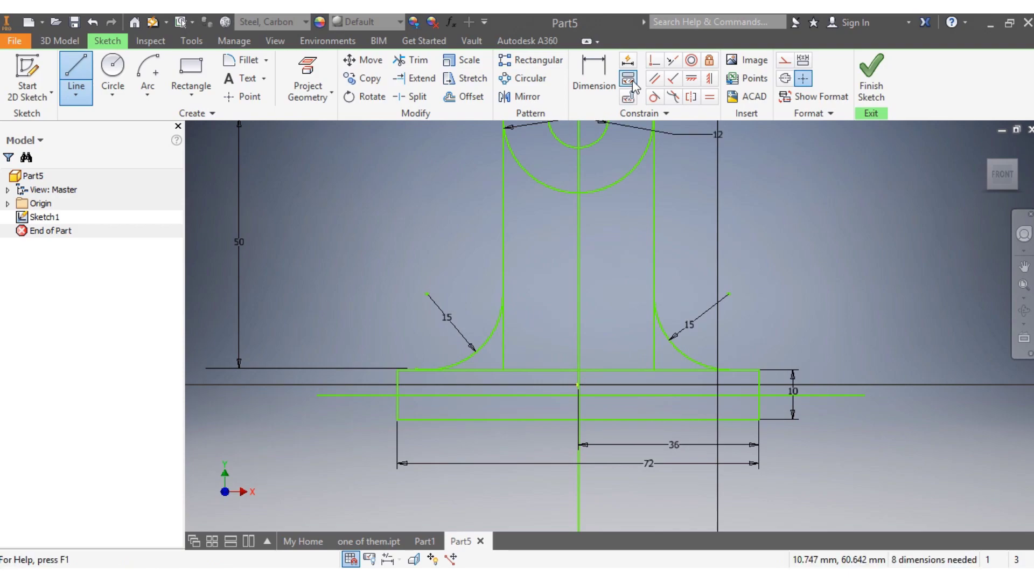
key("Escape")
- Constrain the new horizontal line parallel to the base rectangle's bottom edge
left_click(653, 80)
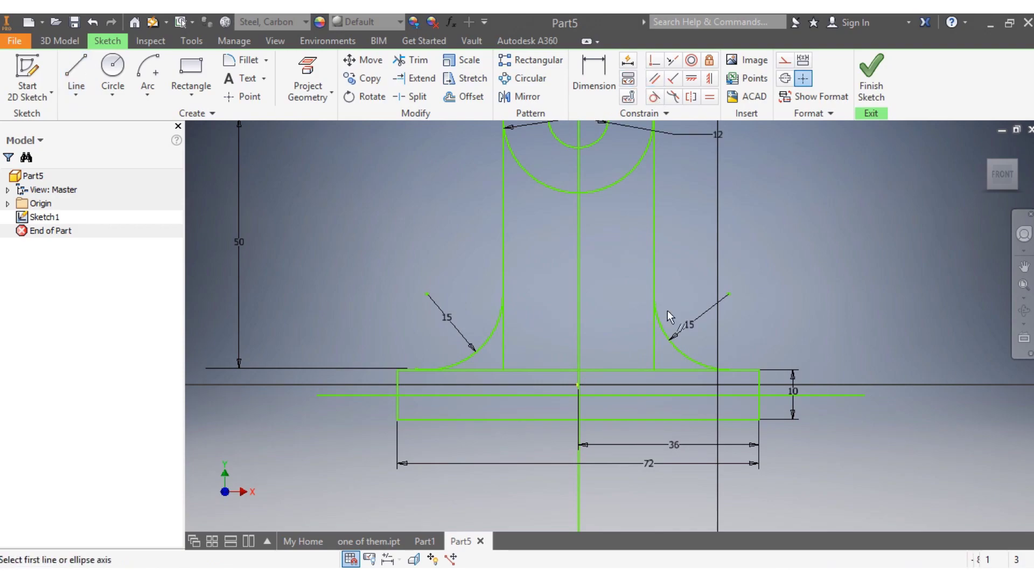
left_click(667, 419)
left_click(675, 394)
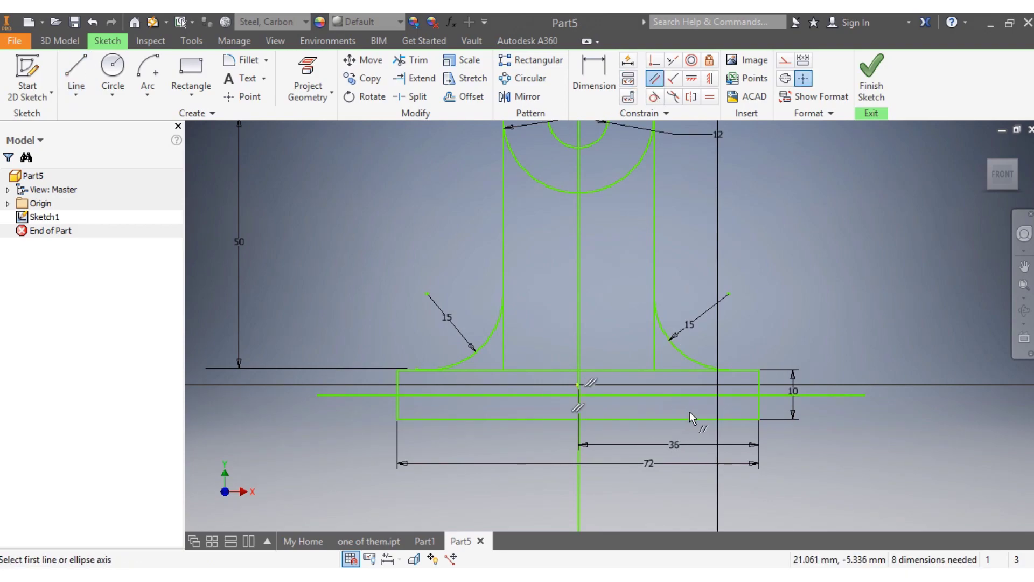
- Dimension the distance between the horizontal line and the base rectangle's bottom edge as 6 mm
left_click(594, 73)
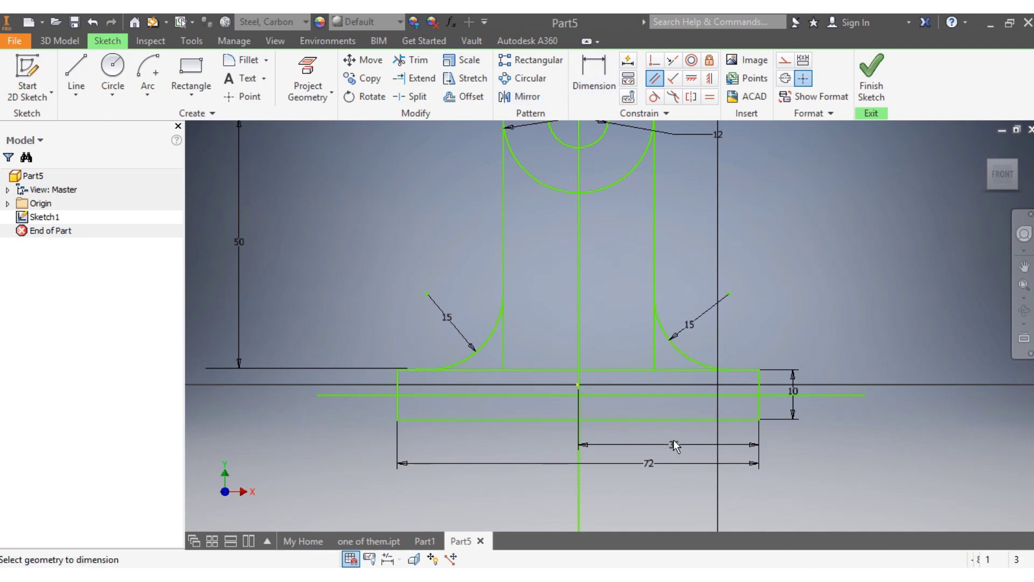
left_click(689, 398)
left_click(742, 416)
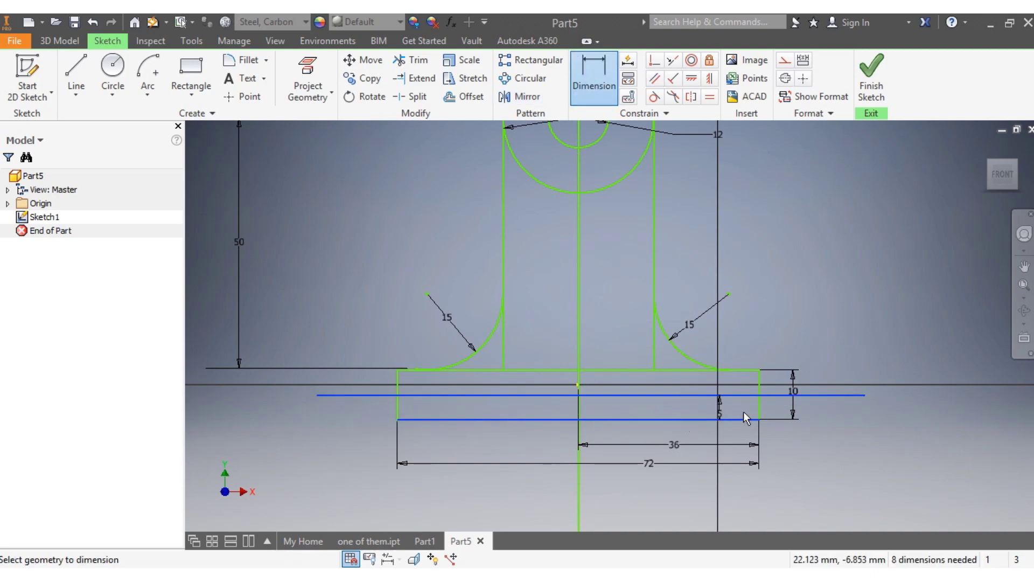
left_click(836, 407)
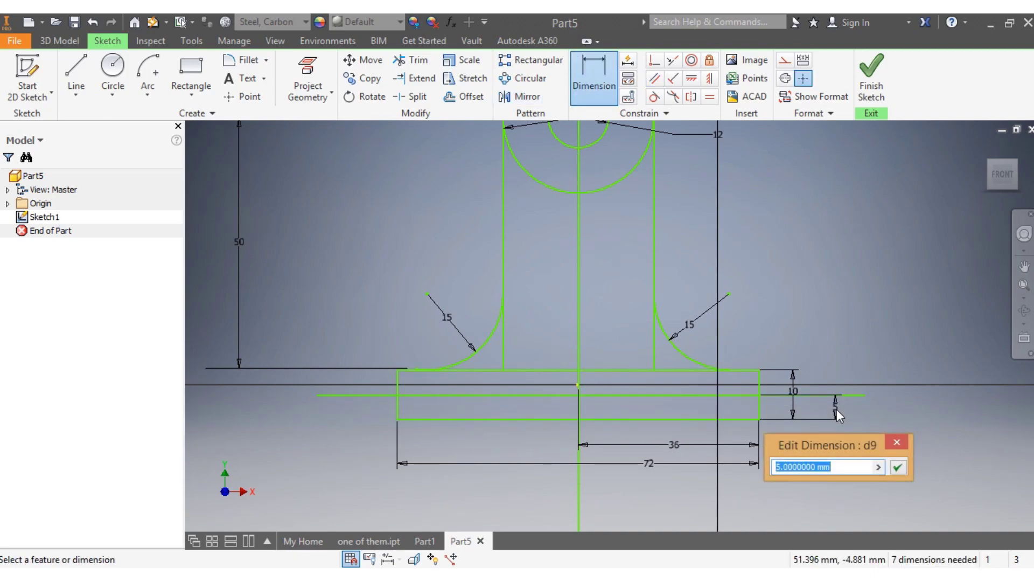
type("6")
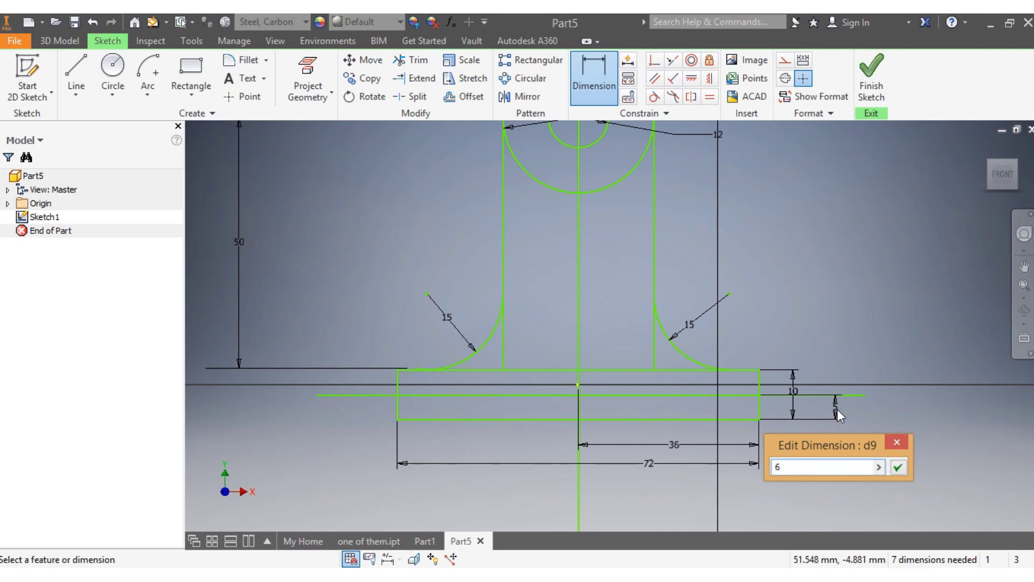
key("Return")
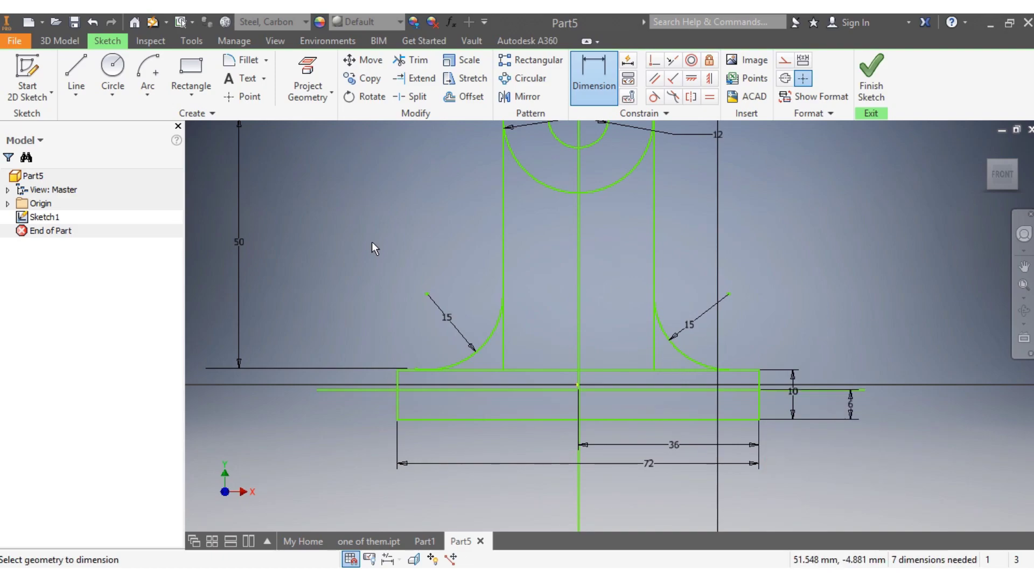
- Trim both ends of the horizontal line that extend beyond the base rectangle's sides
left_click(413, 60)
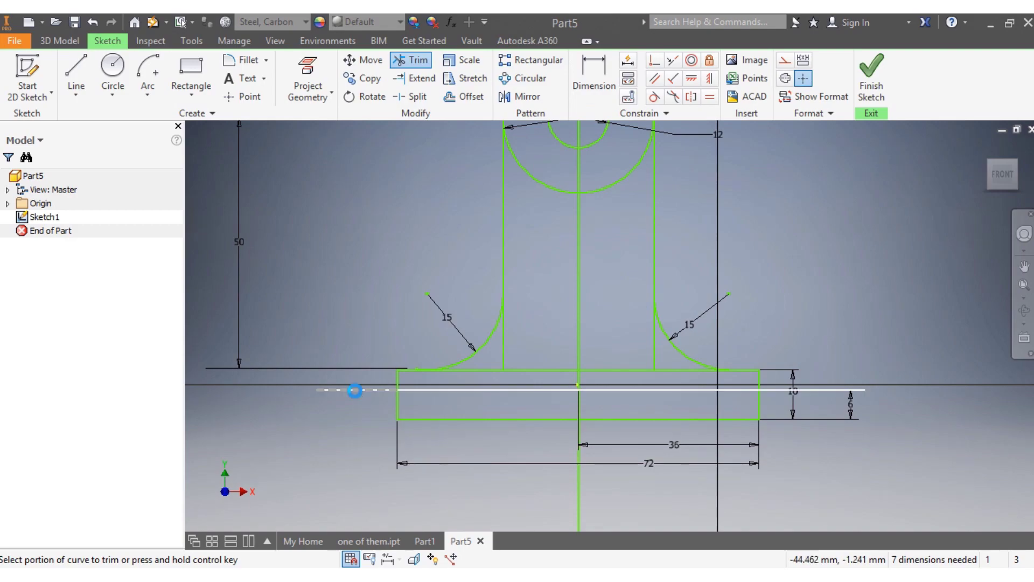
left_click(353, 390)
left_click(775, 391)
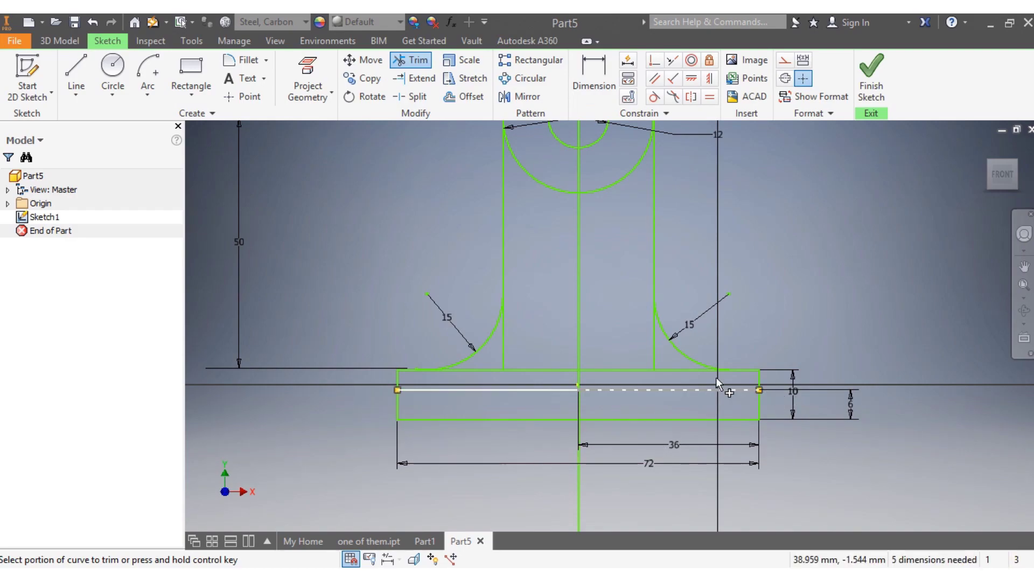
- Trim the excess lower end of the left fillet arc at the base rectangle's top edge
scroll(625, 371, "up", 3)
scroll(289, 404, "down", 5)
scroll(345, 385, "up", 8)
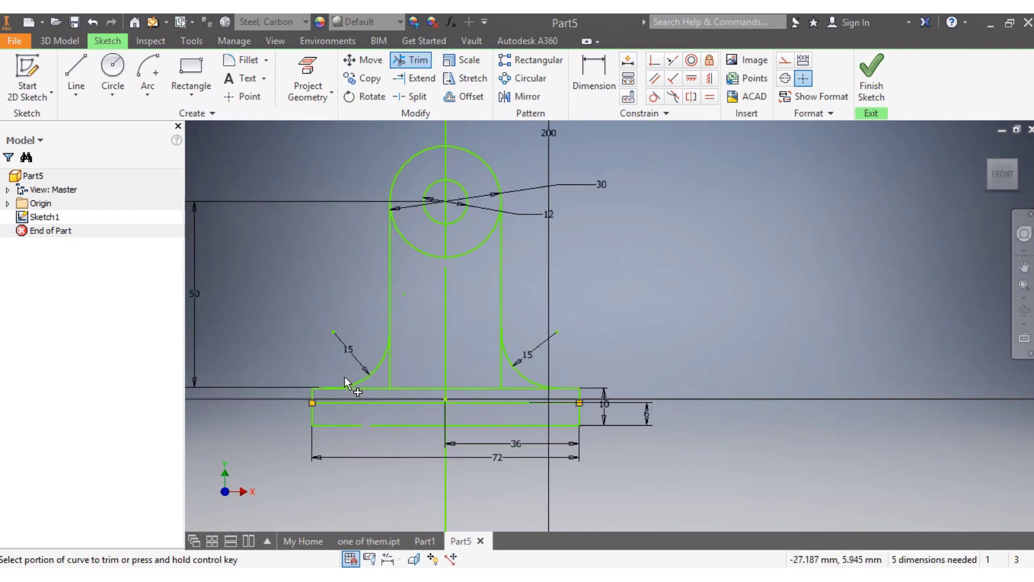
scroll(428, 339, "up", 5)
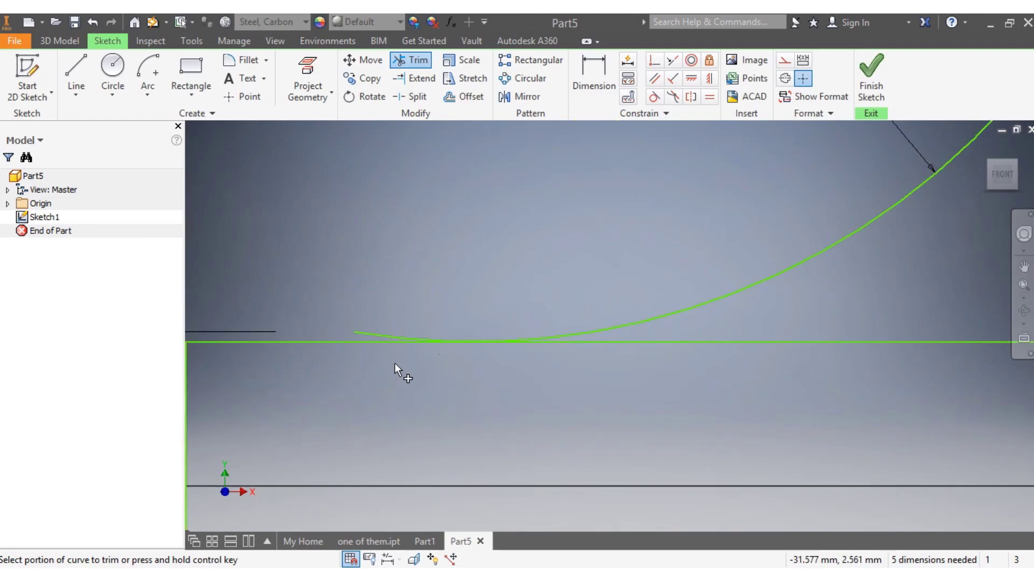
left_click(343, 290)
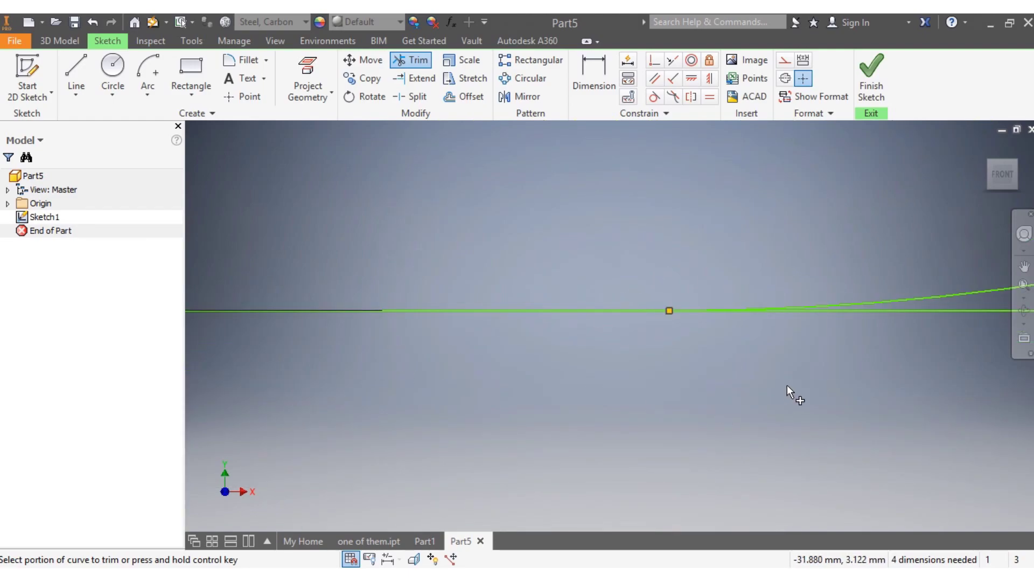
- Try to trim the lower end of the right fillet arc where it meets the base rectangle's top edge
scroll(566, 362, "down", 3)
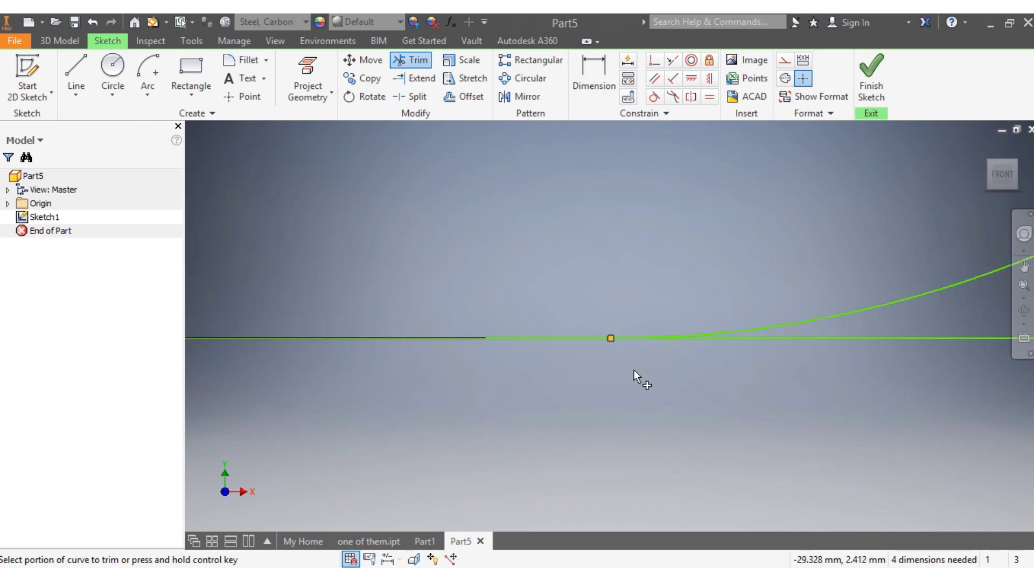
scroll(487, 330, "up", 3)
scroll(845, 457, "down", 5)
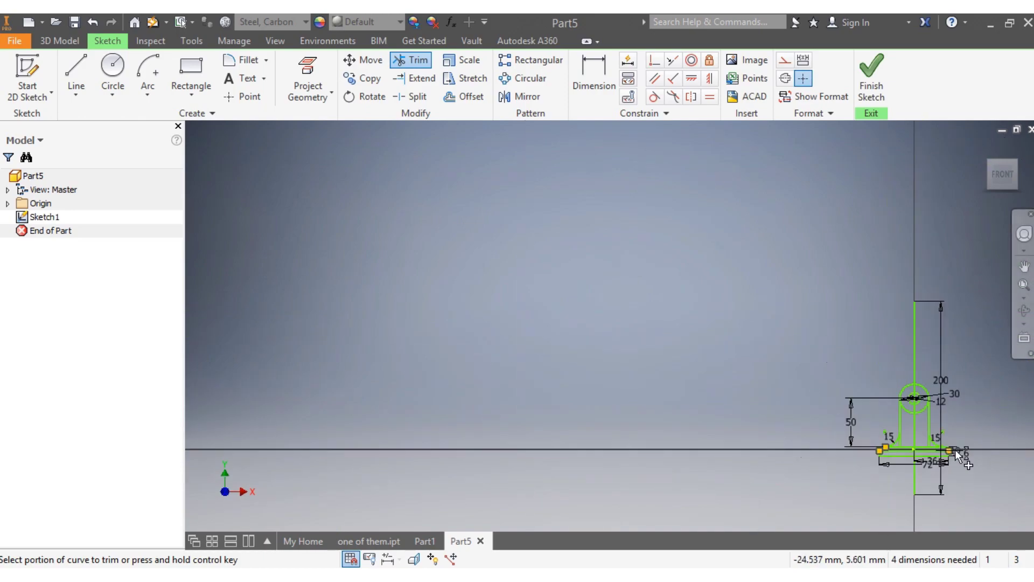
scroll(895, 457, "up", 4)
scroll(729, 425, "up", 3)
scroll(831, 331, "up", 3)
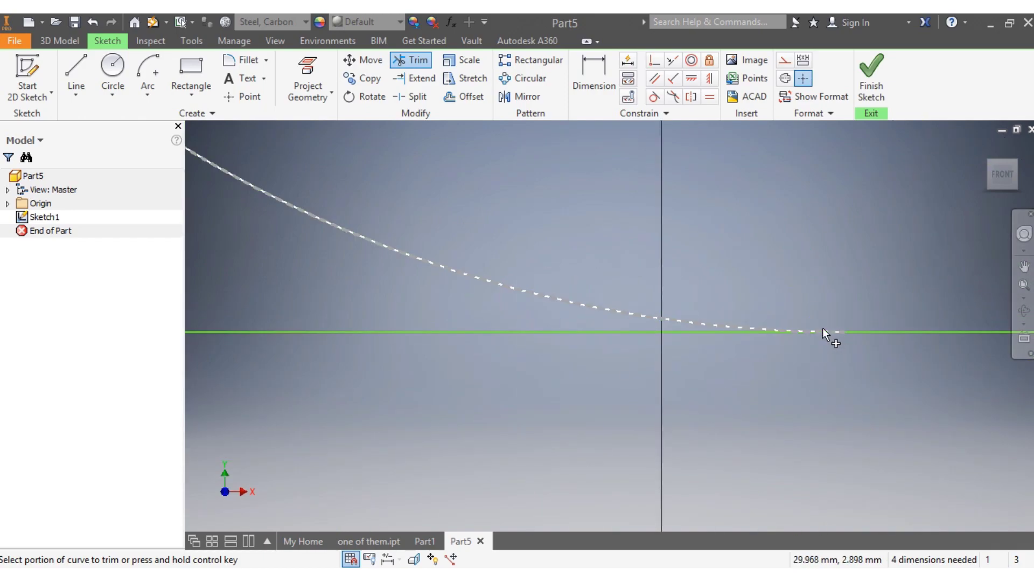
scroll(878, 344, "up", 3)
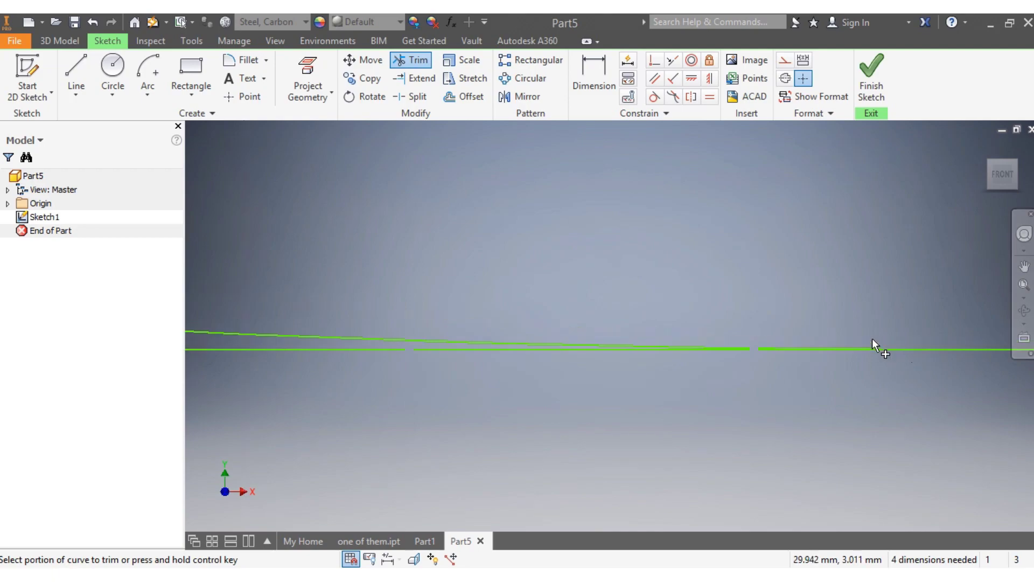
left_click(774, 349)
key("Escape")
- Trim the excess upper end of the right fillet arc at the upright's right side line
scroll(700, 387, "down", 10)
scroll(684, 387, "up", 5)
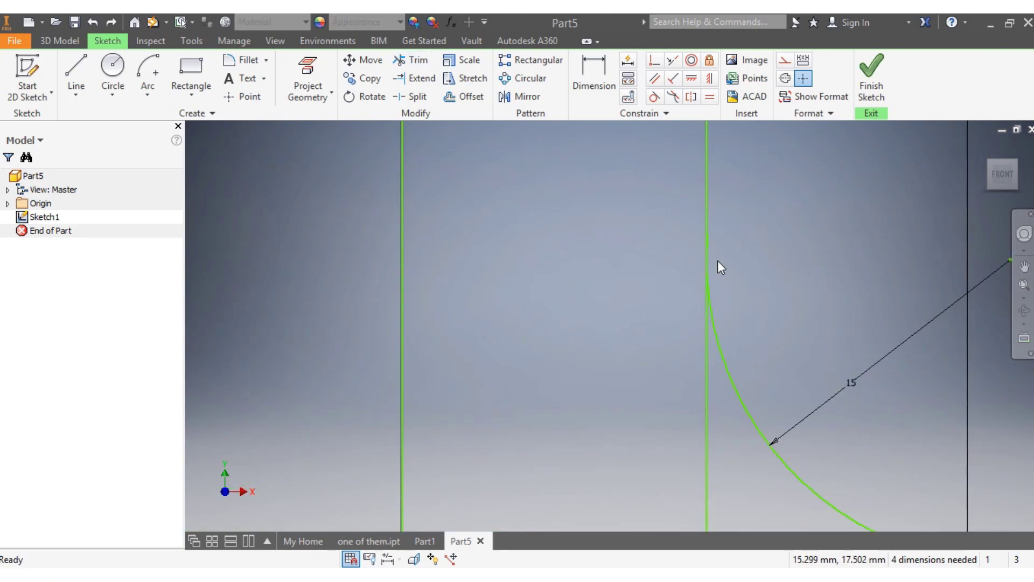
scroll(718, 264, "up", 2)
scroll(661, 218, "down", 2)
scroll(673, 178, "up", 4)
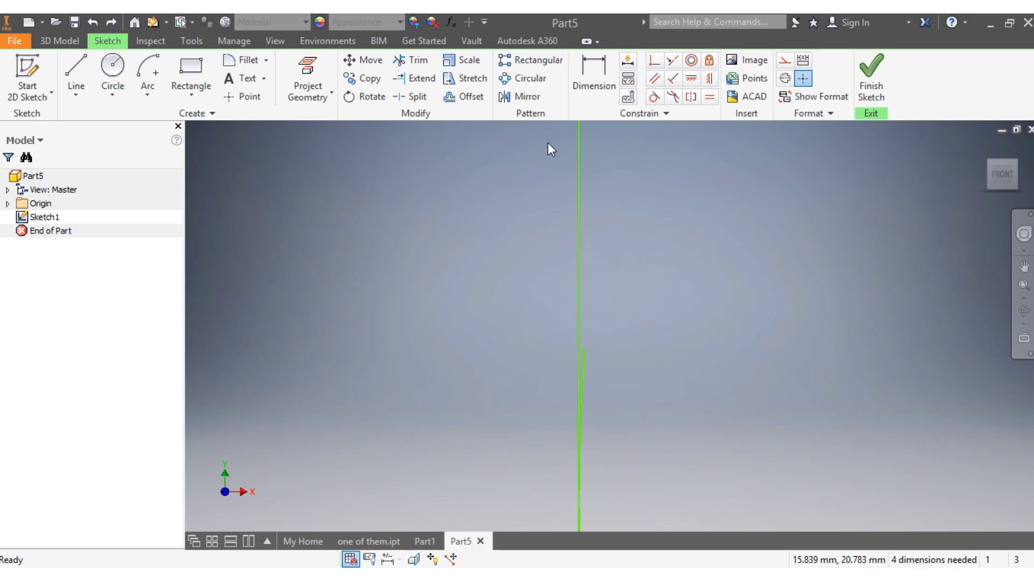
left_click(418, 60)
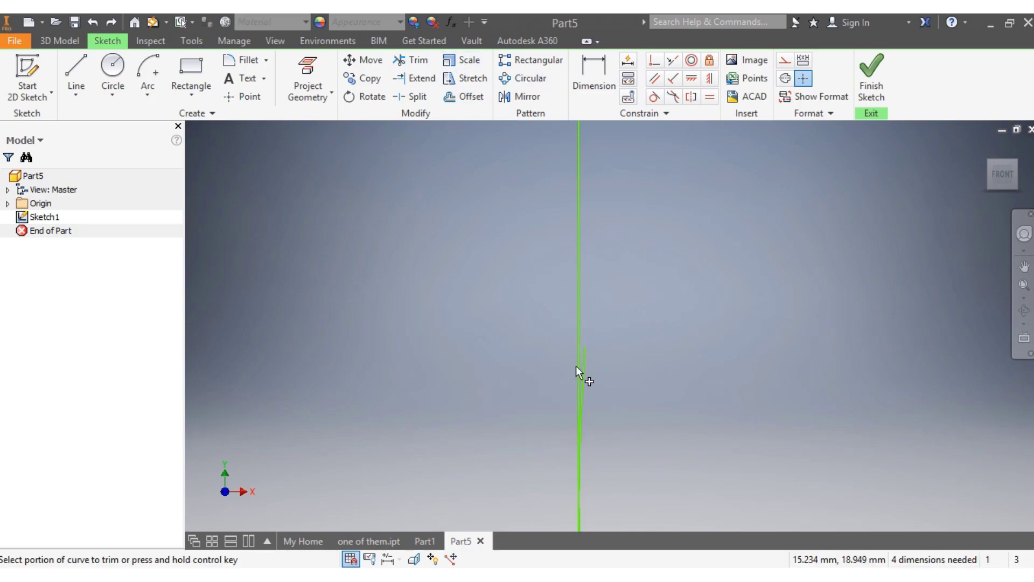
left_click(584, 485)
- Trim the lower parts of the upright's two side lines, from the fillet arcs' upper ends down to the base rectangle's top edge
scroll(597, 474, "down", 2)
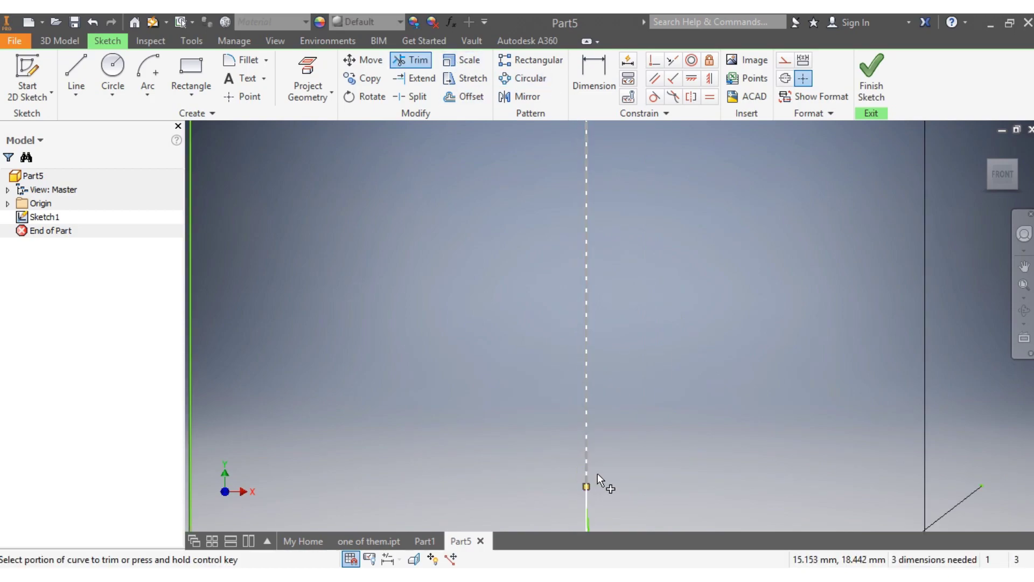
scroll(597, 474, "down", 3)
scroll(496, 491, "up", 8)
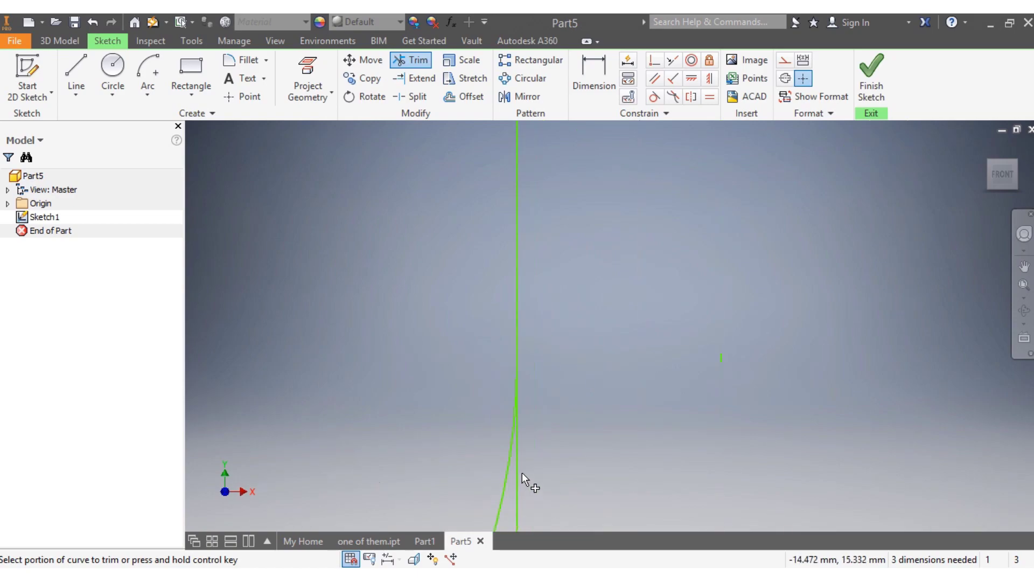
left_click(493, 234)
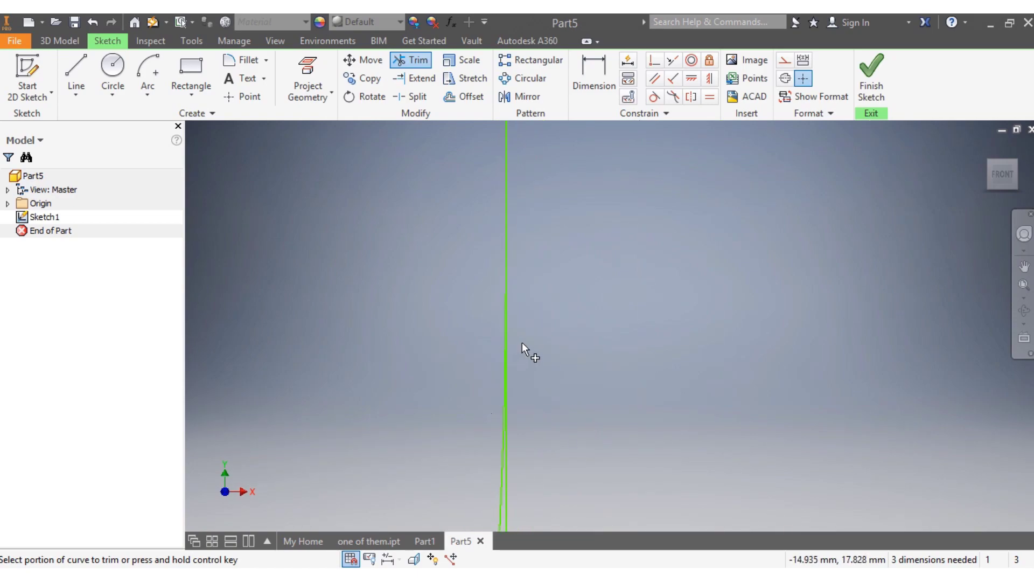
scroll(528, 334, "up", 2)
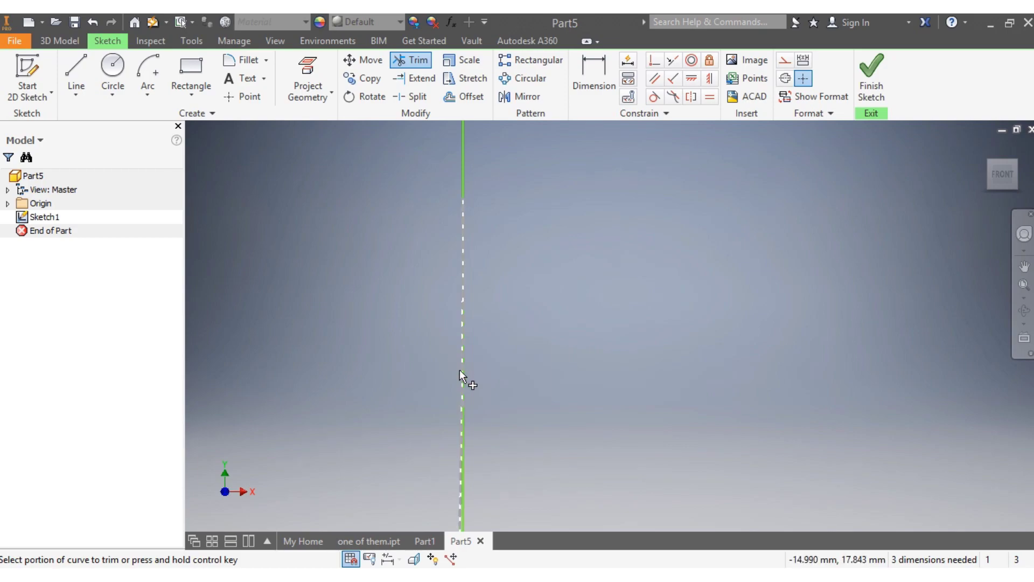
scroll(461, 377, "down", 4)
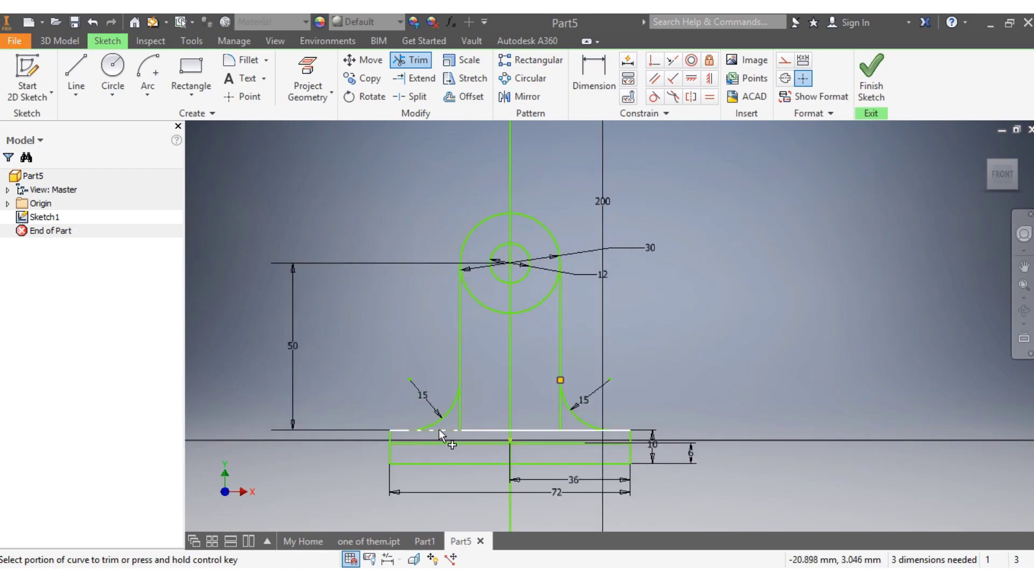
scroll(325, 454, "up", 3)
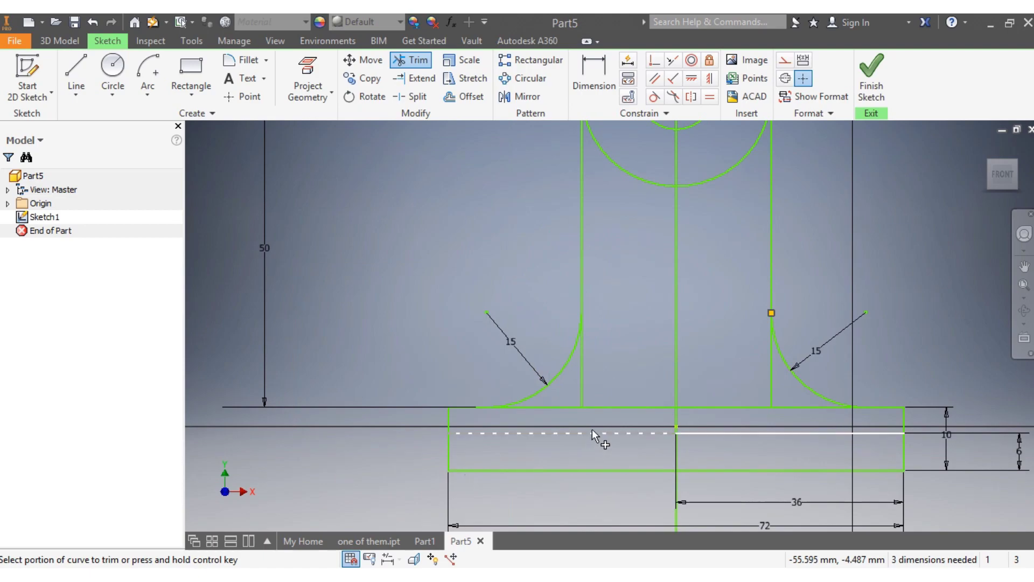
left_click(580, 384)
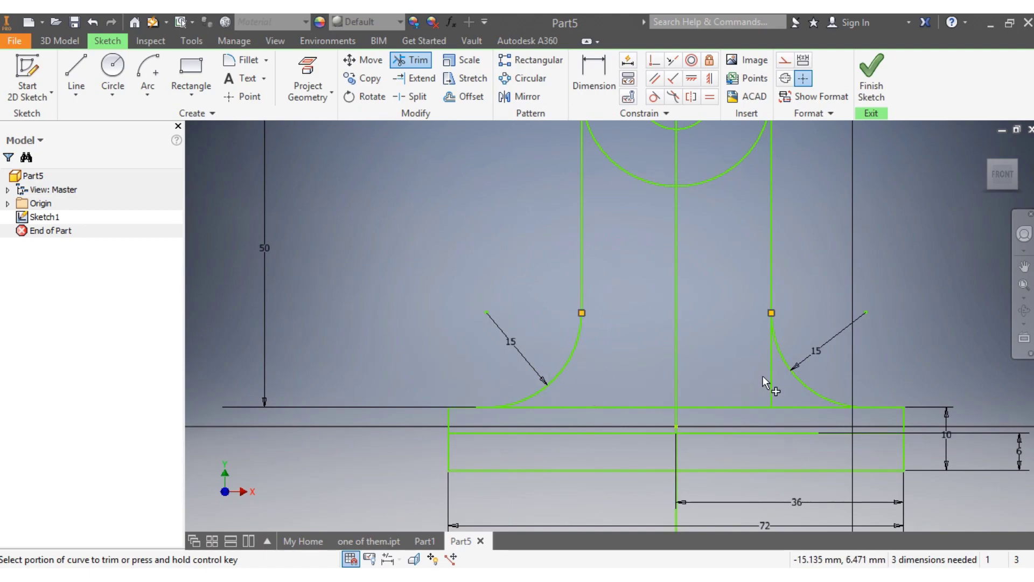
scroll(769, 414, "down", 5)
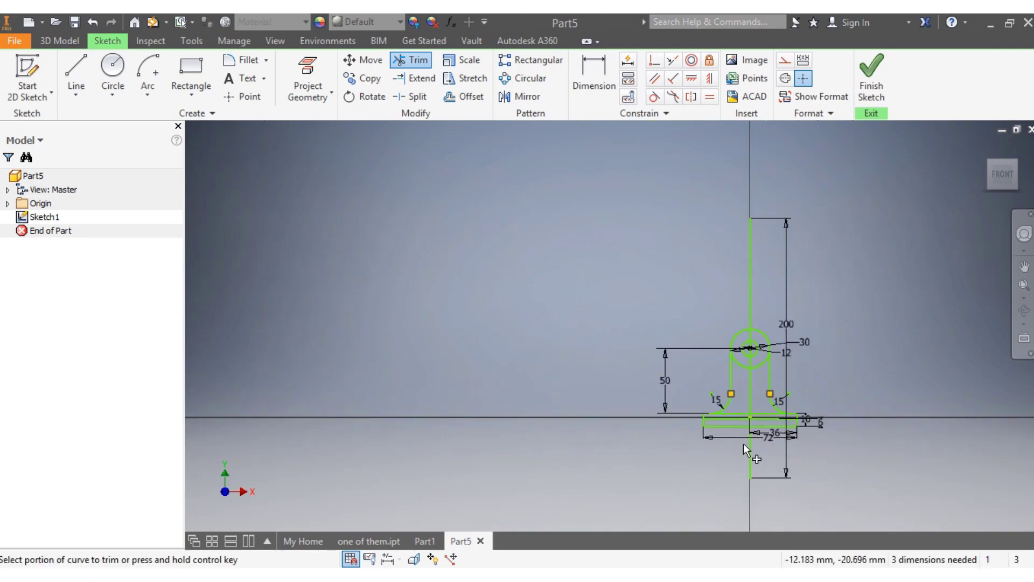
- Finish the trimmed front sketch and return to 3D modelling
scroll(743, 444, "up", 2)
scroll(905, 350, "up", 2)
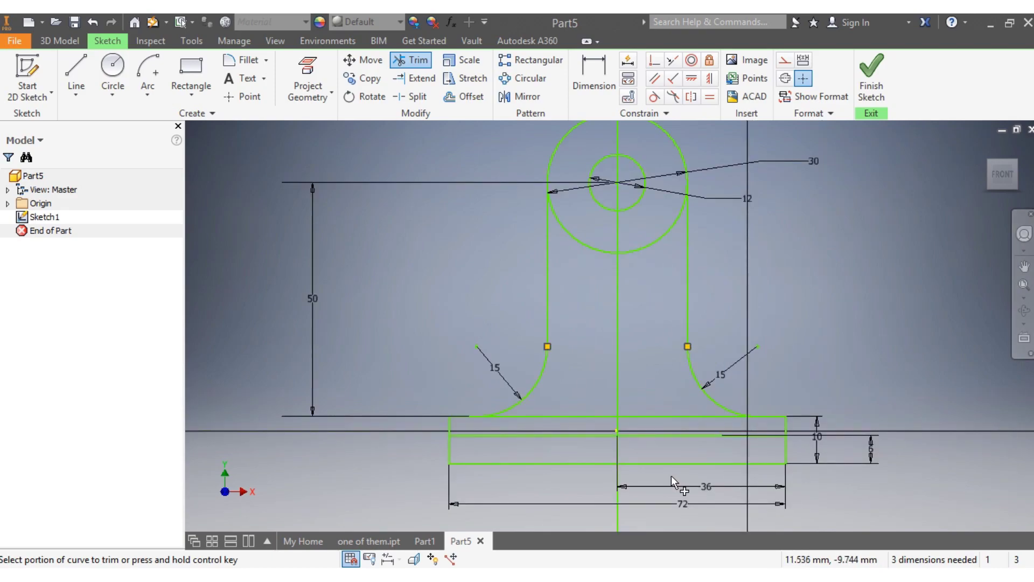
scroll(687, 470, "down", 2)
scroll(707, 411, "up", 2)
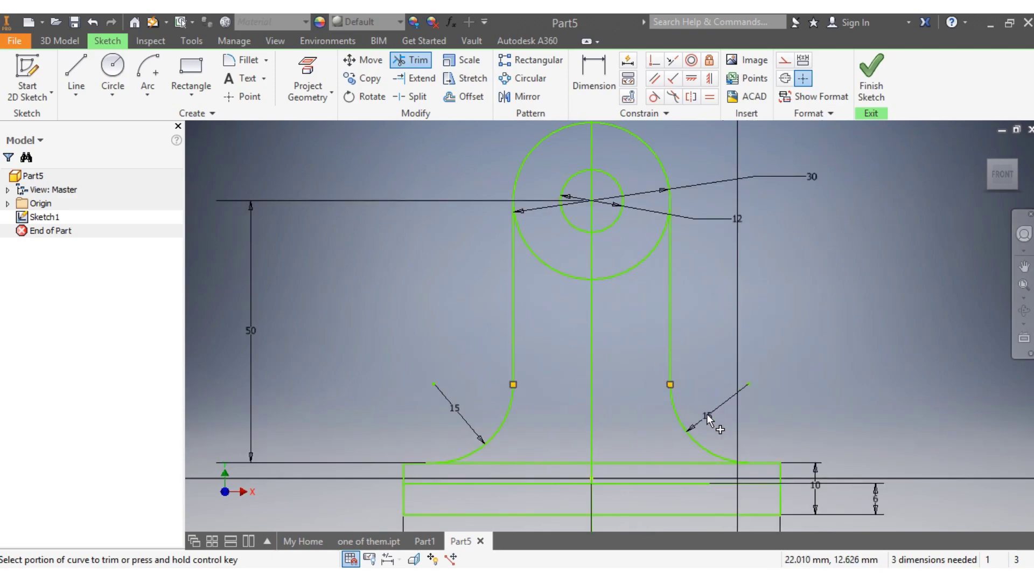
scroll(704, 485, "down", 2)
scroll(703, 491, "up", 3)
scroll(703, 491, "down", 2)
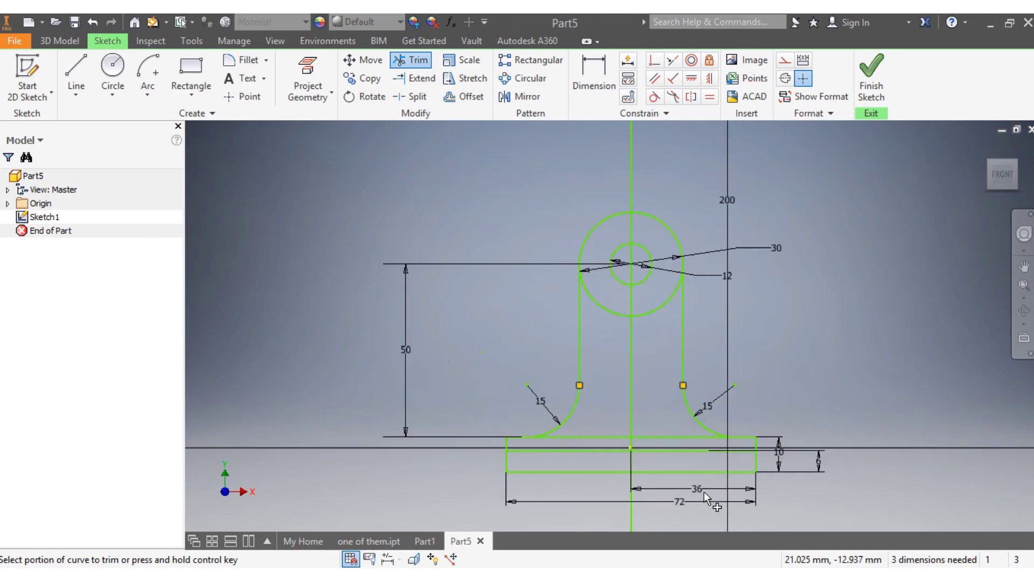
left_click(876, 86)
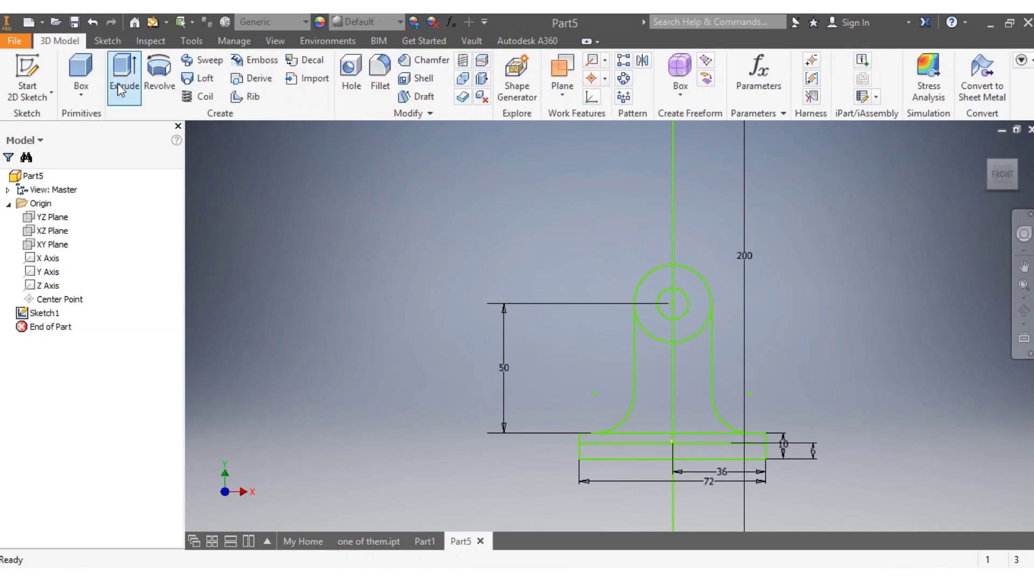
- Extrude the lower strip of the base rectangle asymmetrically, 6 mm in the first direction and 30 mm in the second
left_click(123, 85)
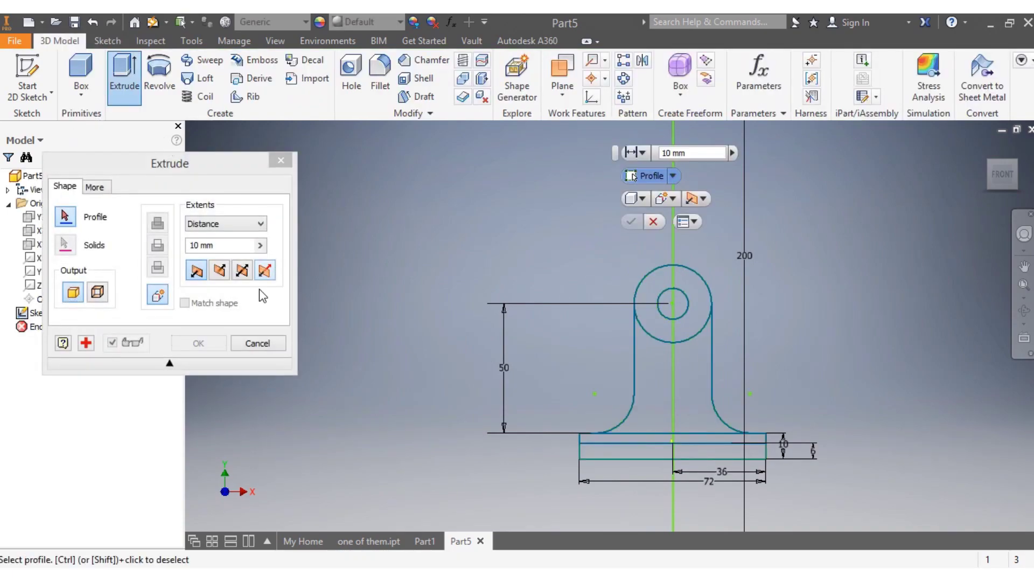
scroll(738, 455, "up", 3)
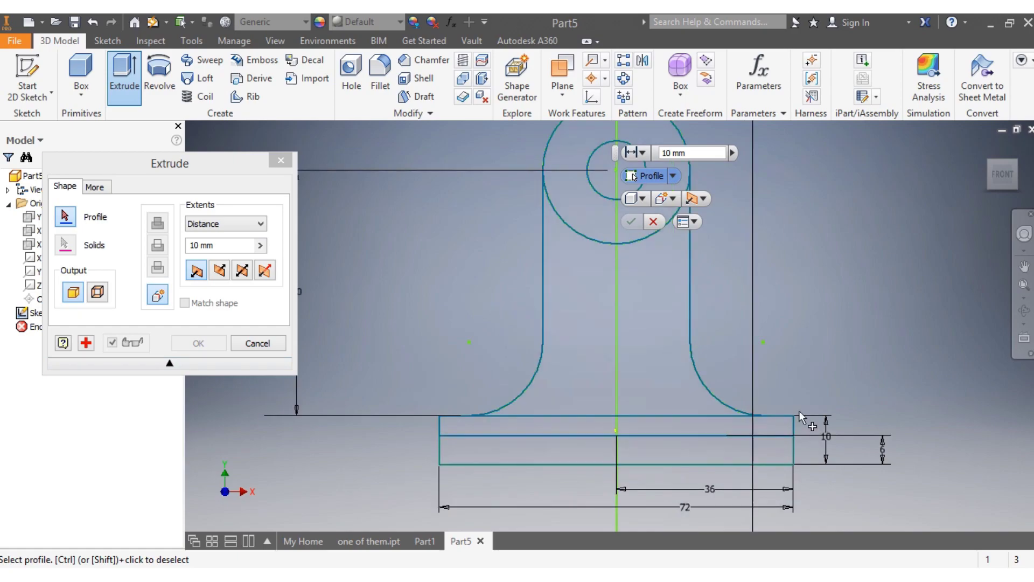
left_click(547, 451)
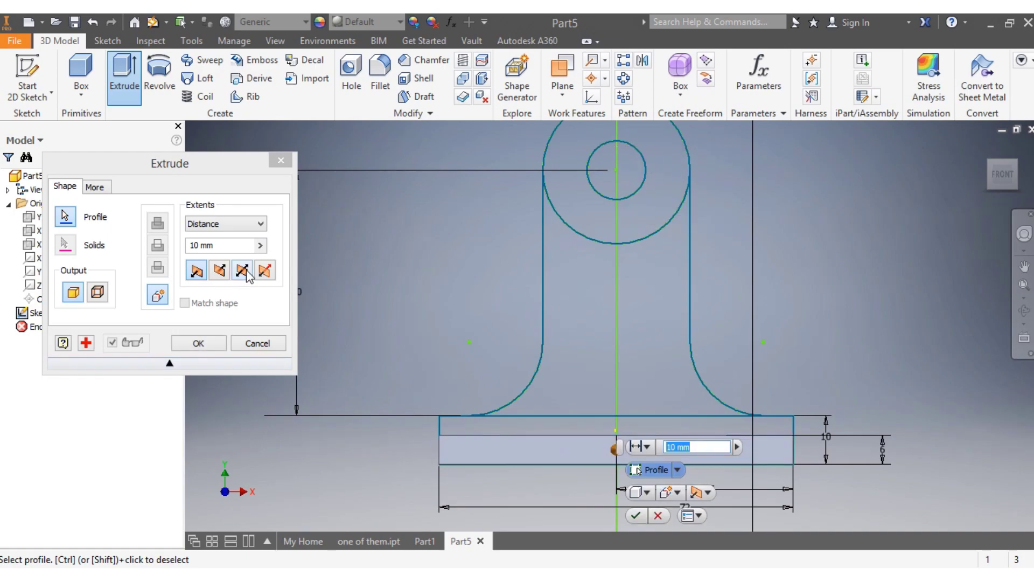
left_click(264, 271)
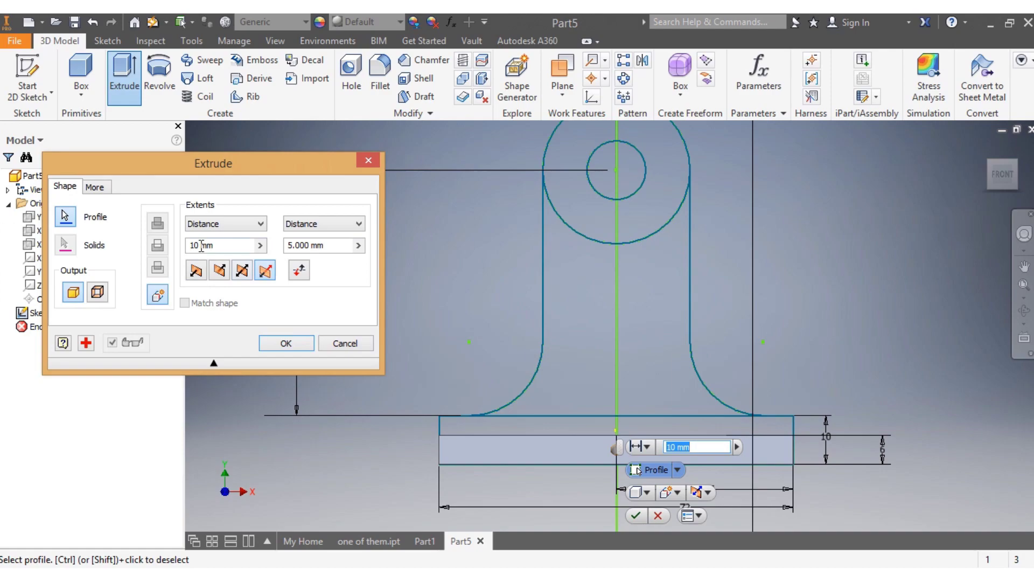
left_click_drag(202, 246, 190, 248)
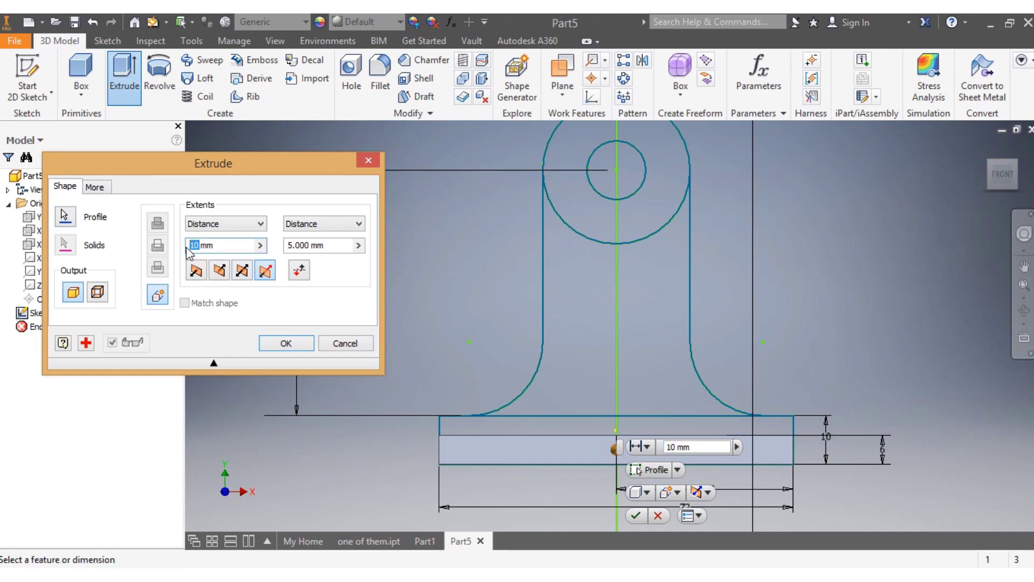
type("6")
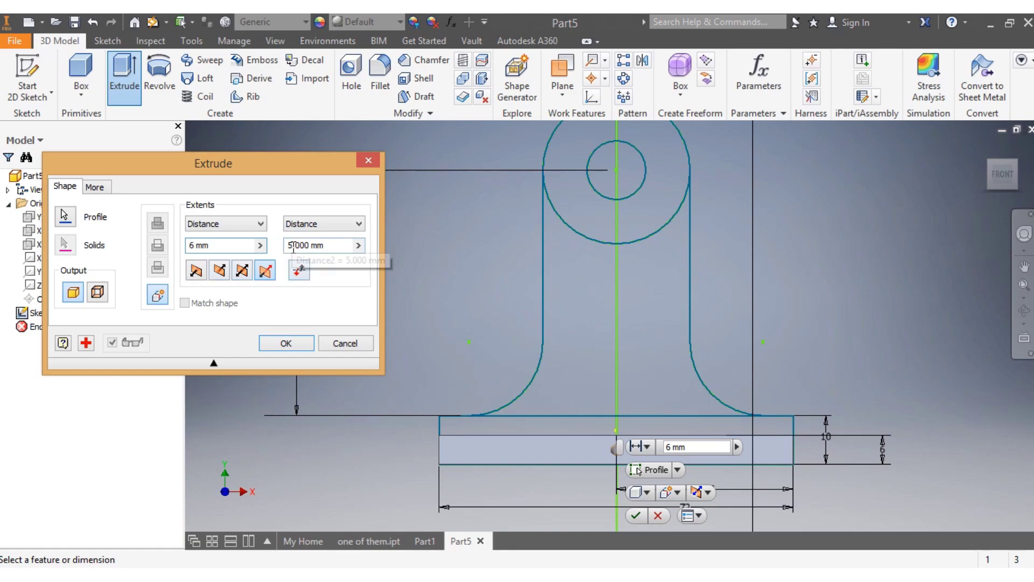
left_click_drag(293, 246, 290, 248)
type("30")
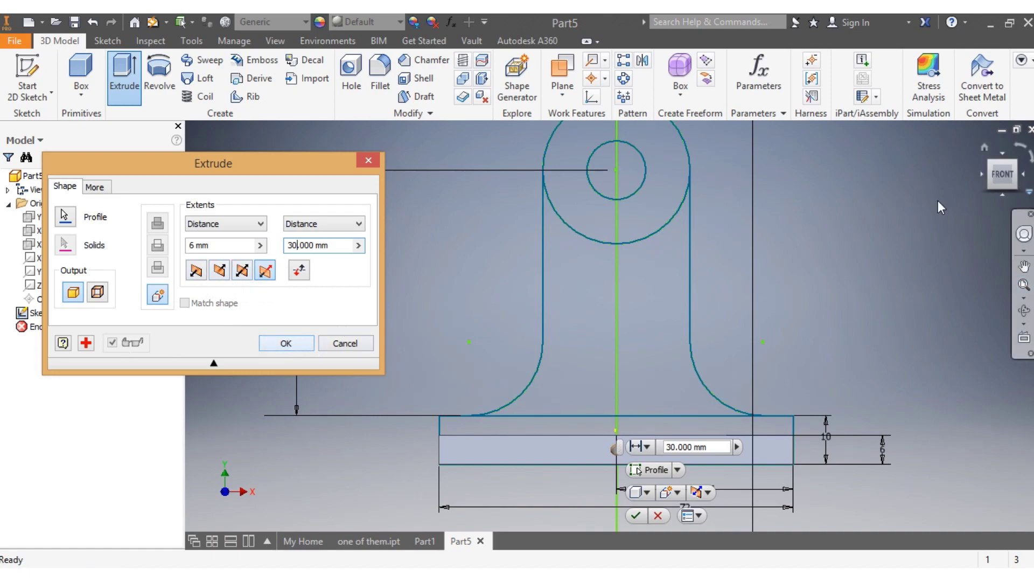
left_click(283, 344)
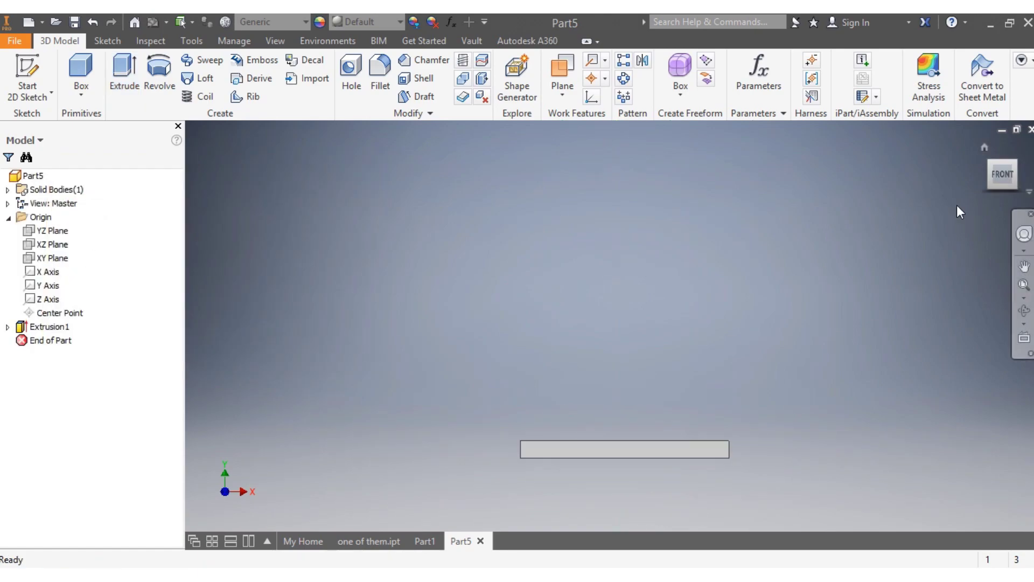
- Make the sketch used by the base extrusion visible again and view it straight from the front
left_click(993, 173)
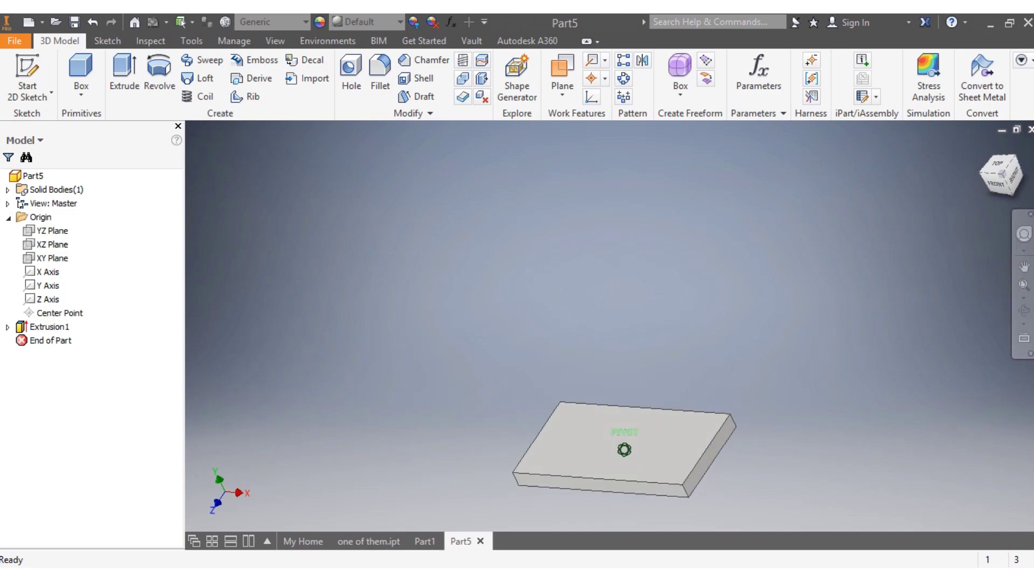
left_click(7, 326)
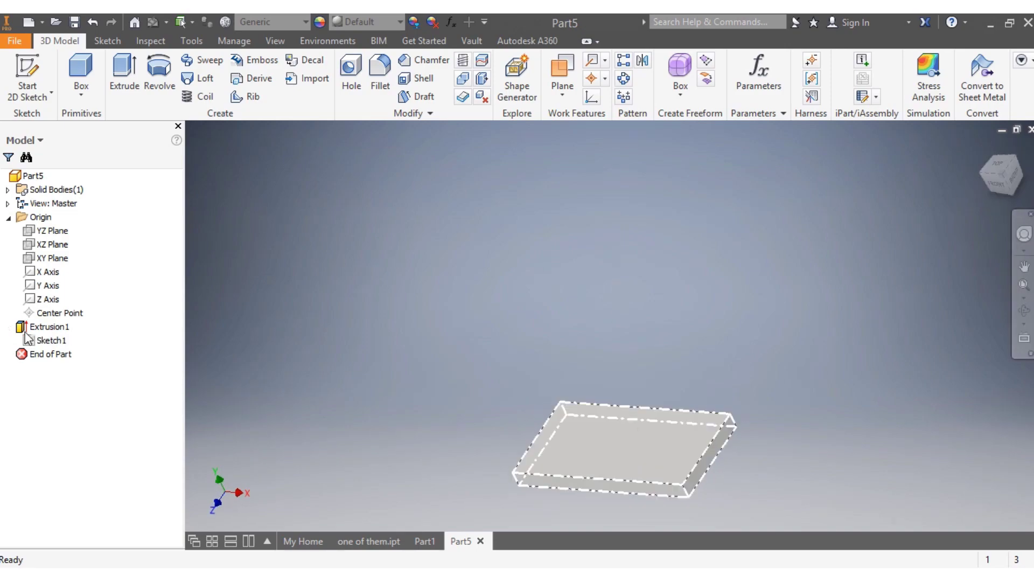
right_click(43, 340)
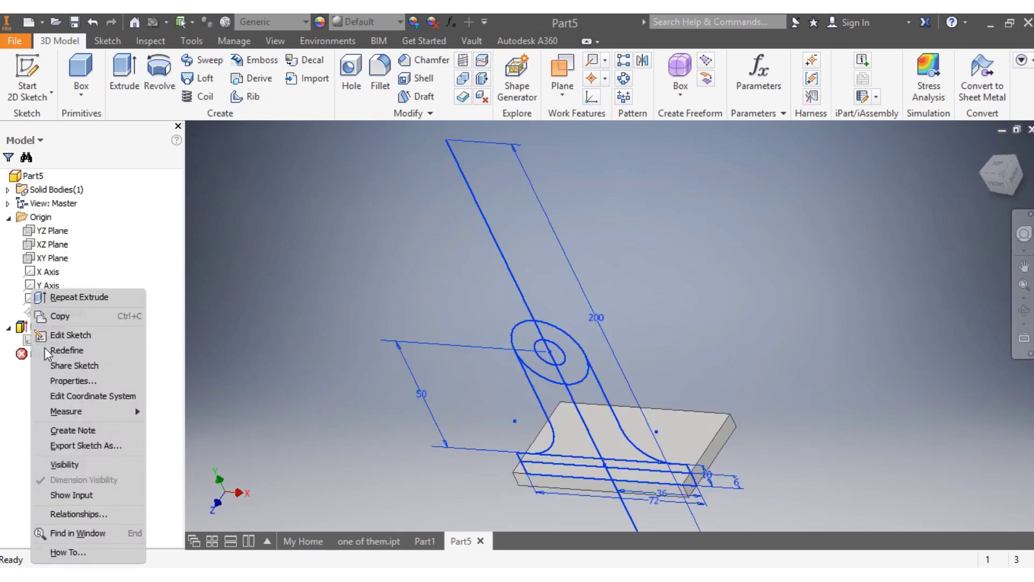
left_click(66, 466)
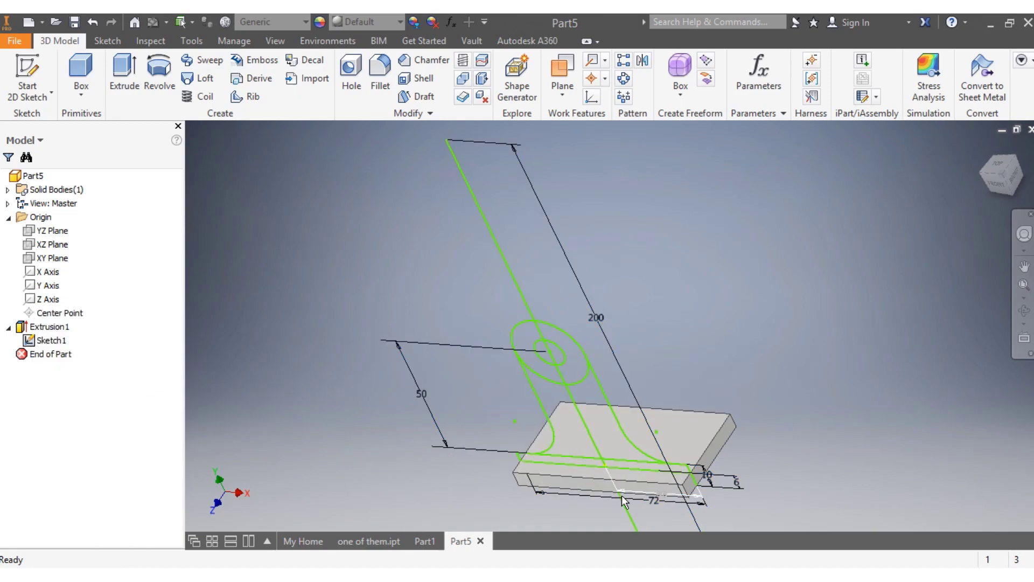
key("Page_Up")
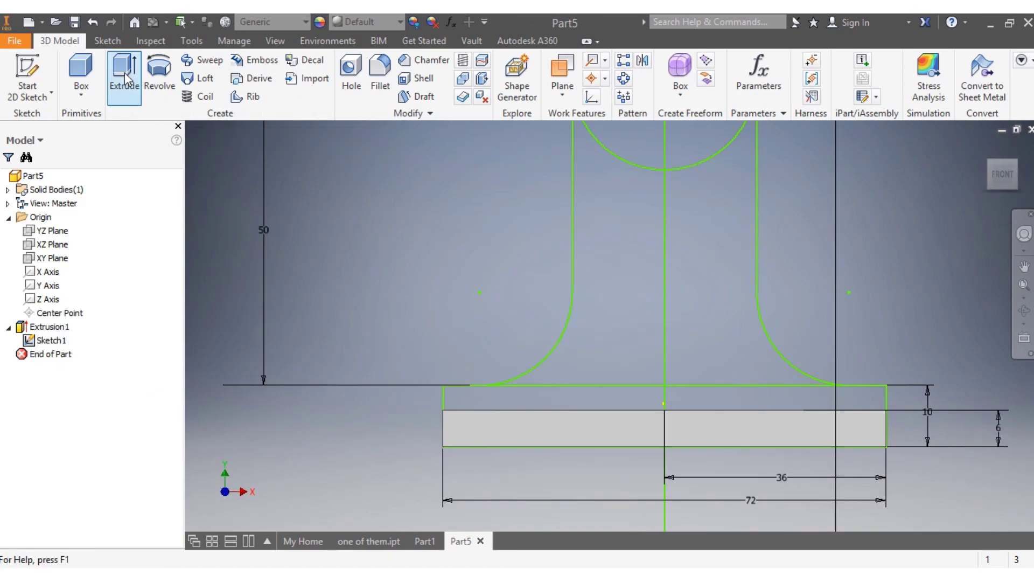
- Extrude the upper strip of the base rectangle 30 mm backward in the second direction, joined to the existing base
left_click(125, 79)
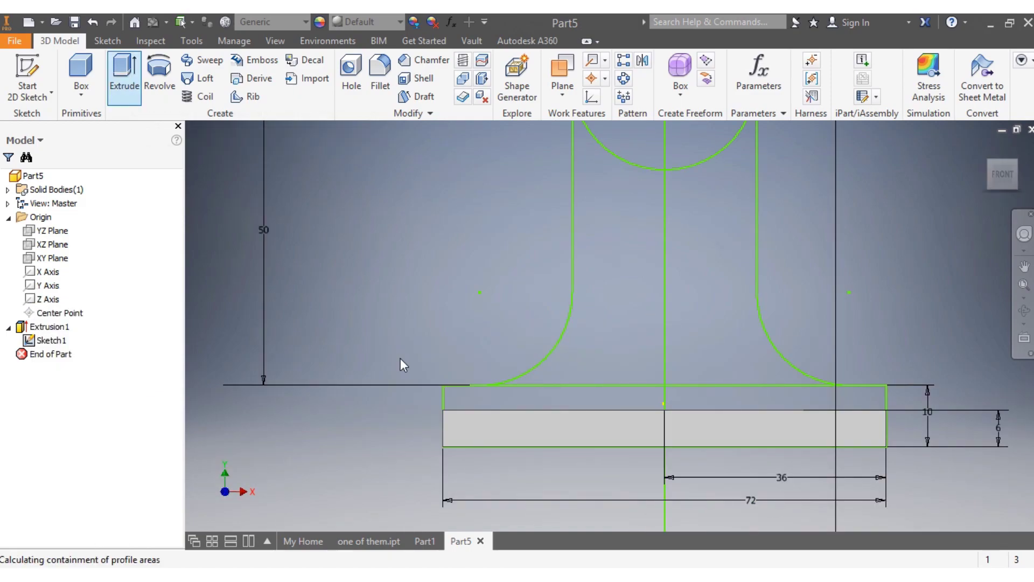
left_click(476, 397)
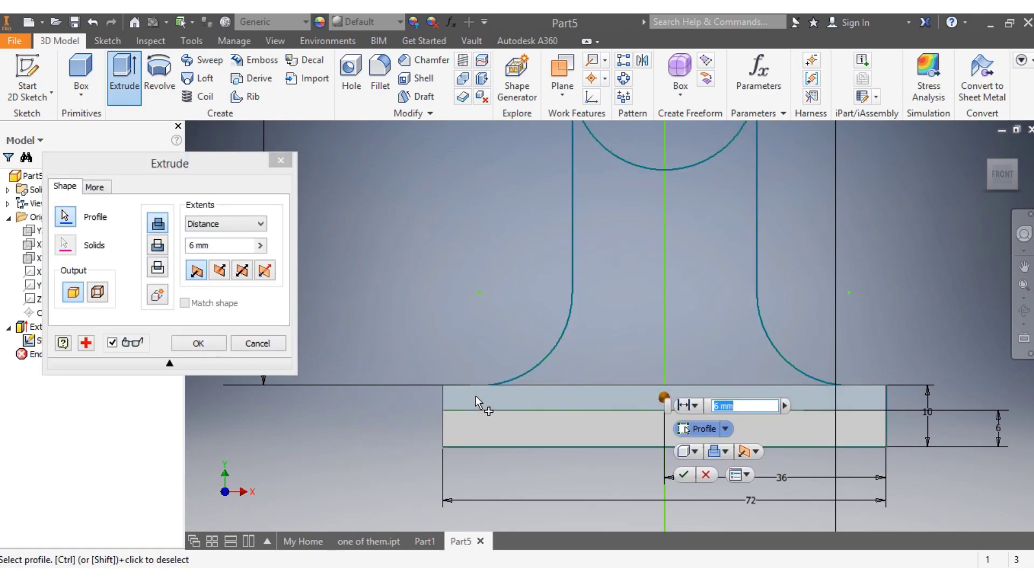
left_click(220, 270)
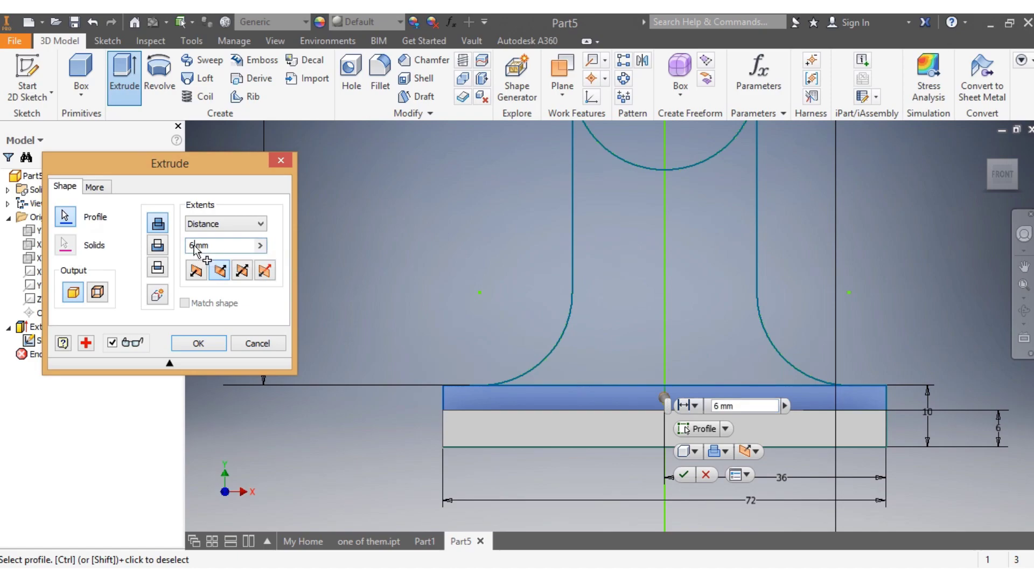
left_click_drag(194, 246, 190, 246)
key("Return")
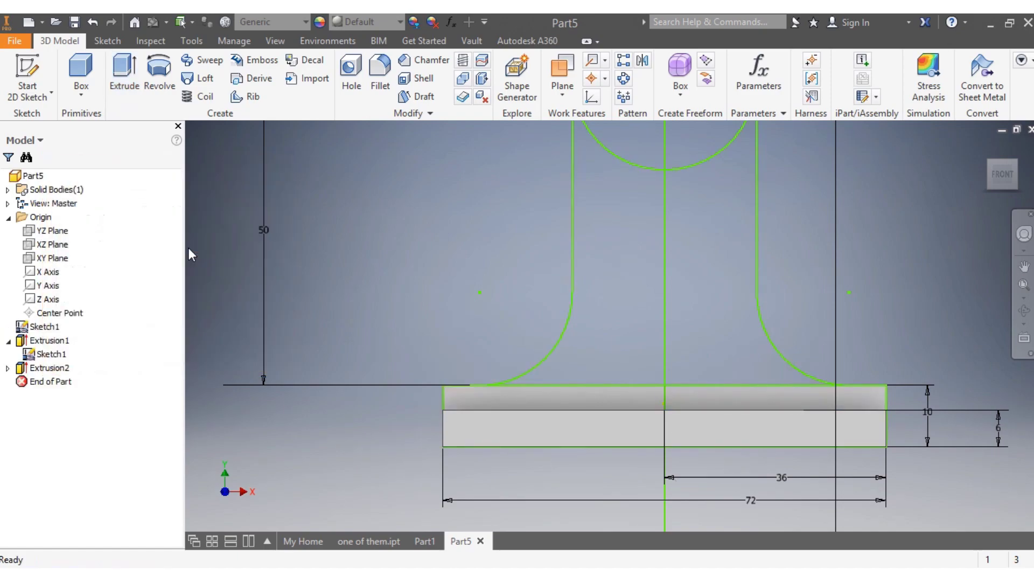
- Inspect the extruded base plate together with the visible sketch from an angled view and from the front
left_click(1016, 161)
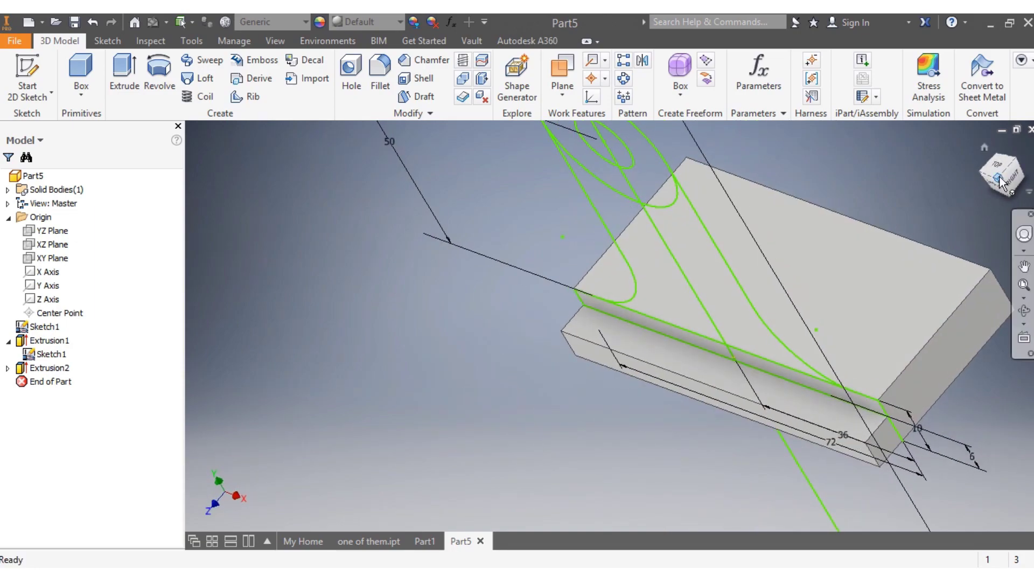
scroll(989, 283, "down", 5)
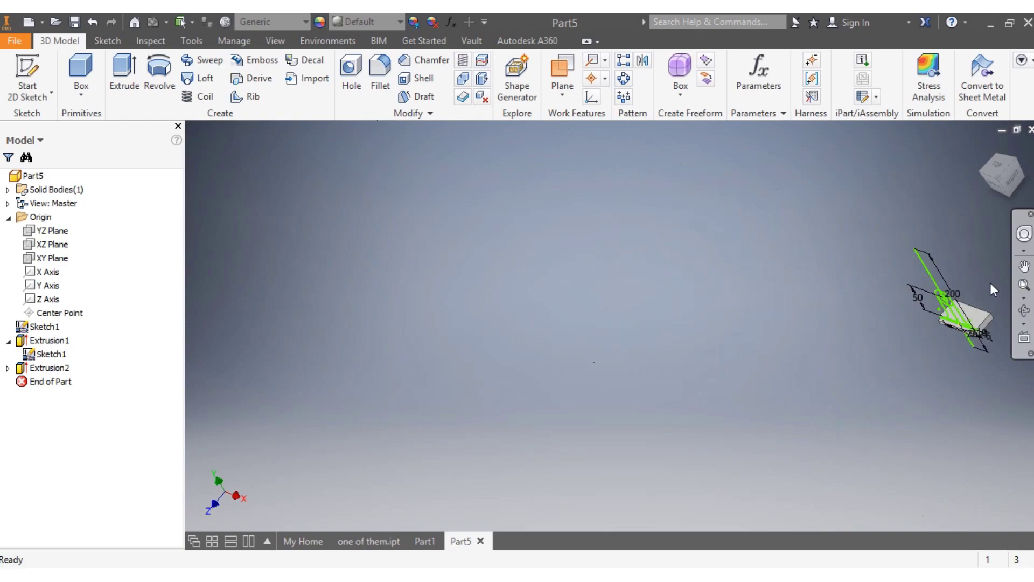
scroll(989, 282, "up", 3)
scroll(949, 342, "up", 1)
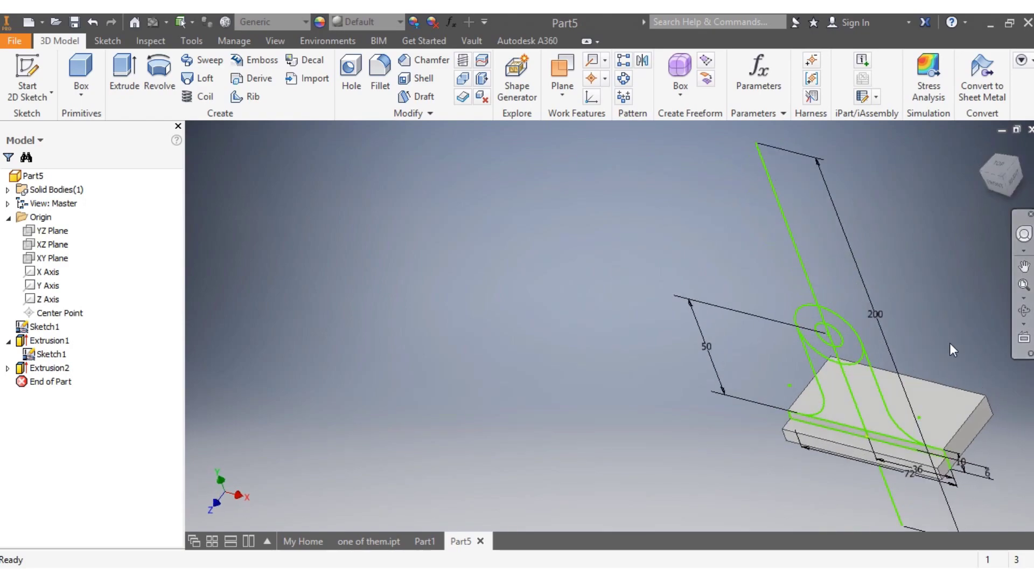
scroll(975, 427, "down", 3)
scroll(976, 427, "up", 3)
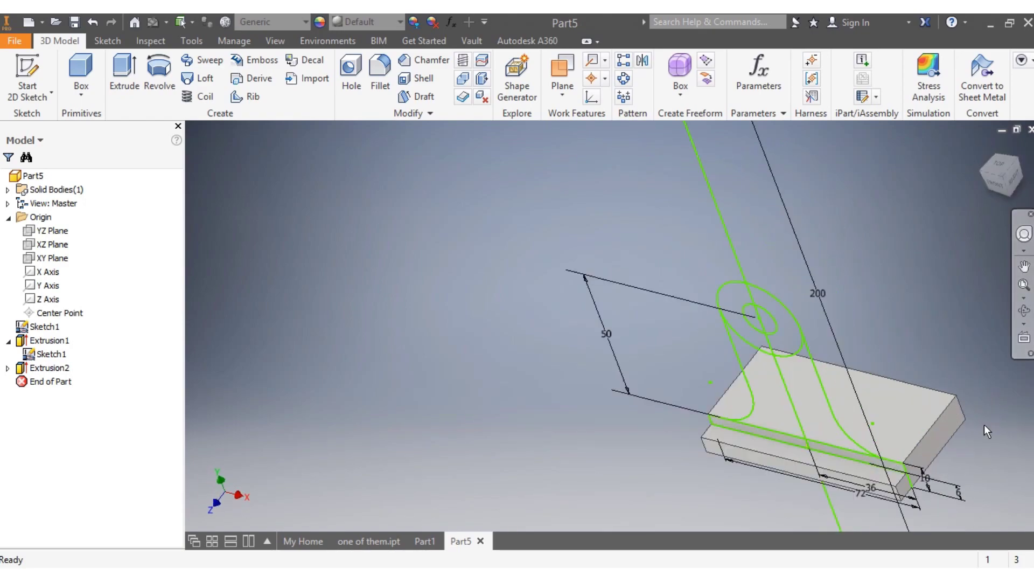
left_click(1005, 188)
scroll(620, 422, "up", 2)
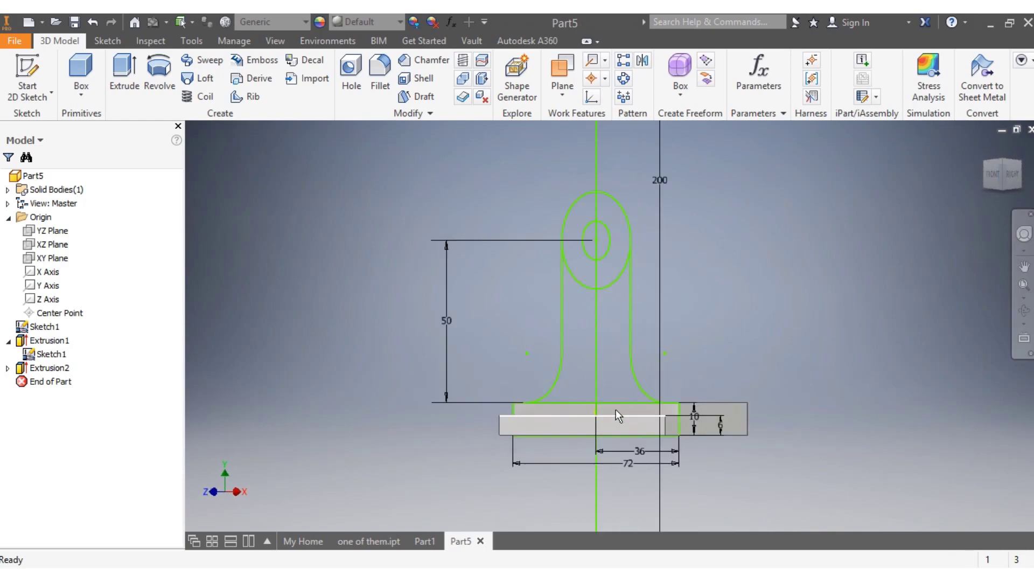
- Extrude the filleted upright region between the base and the outer circle 8 mm backward in the second direction
left_click(125, 73)
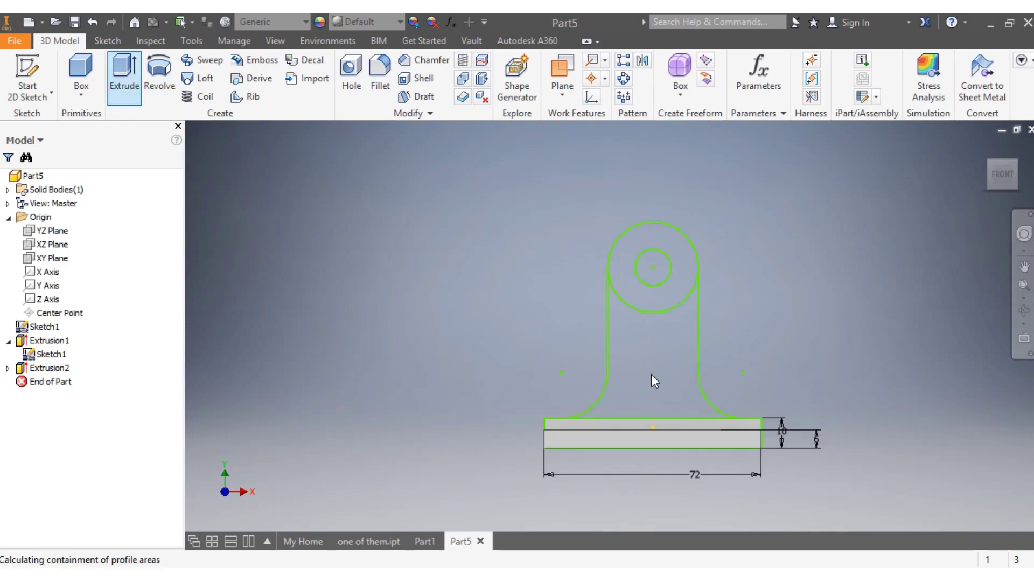
scroll(712, 367, "up", 2)
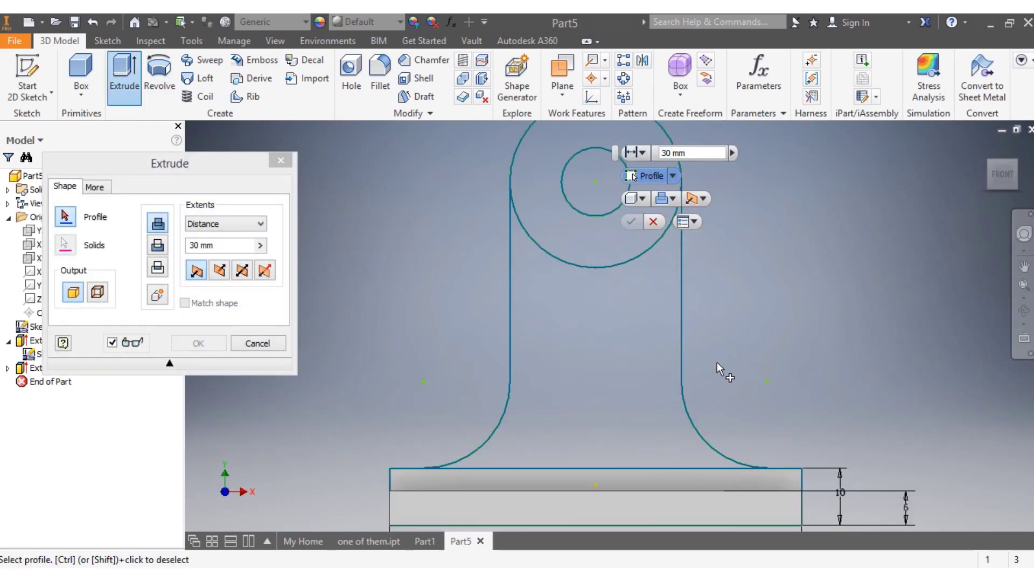
left_click(681, 324)
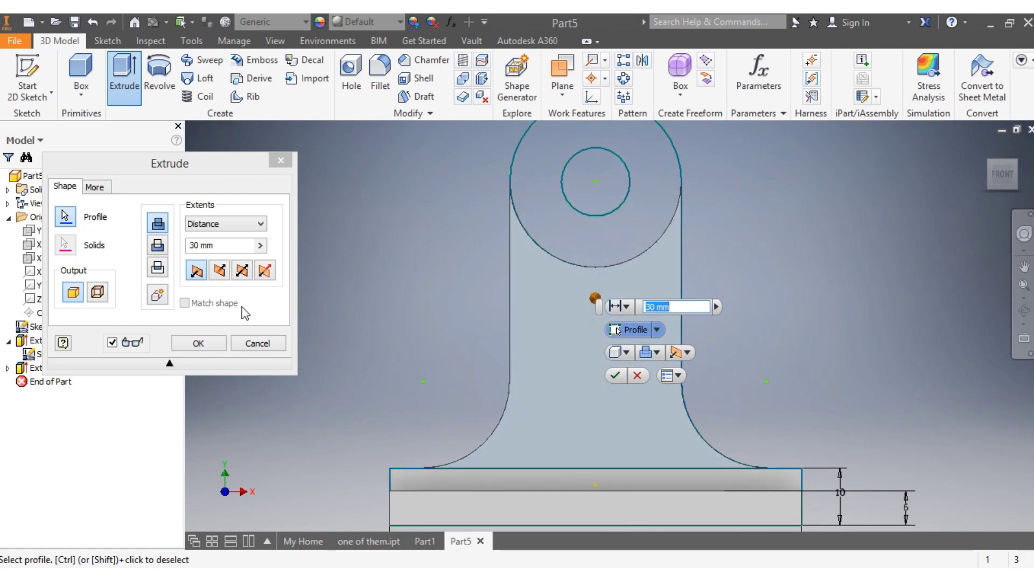
left_click(220, 271)
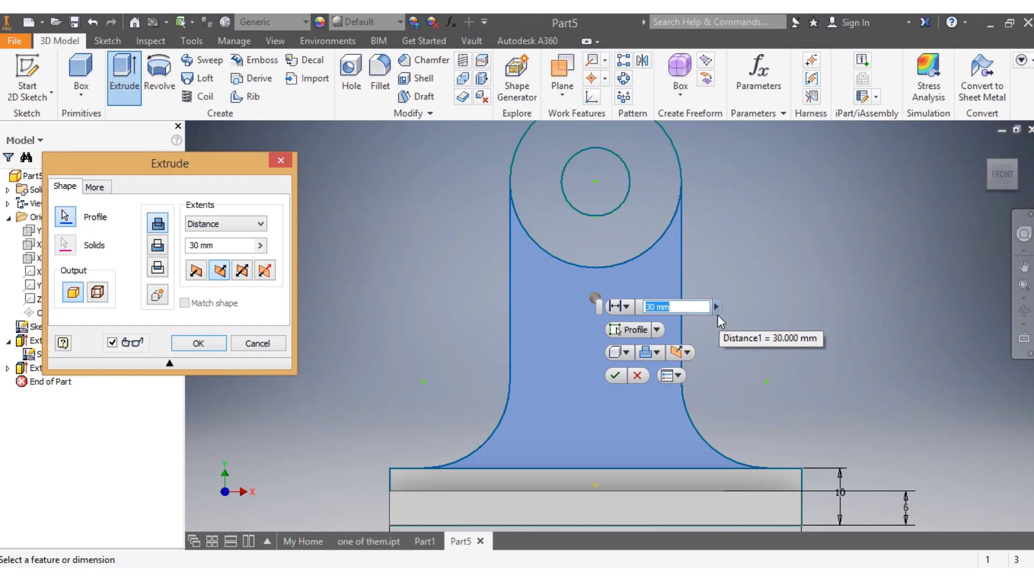
left_click(663, 306)
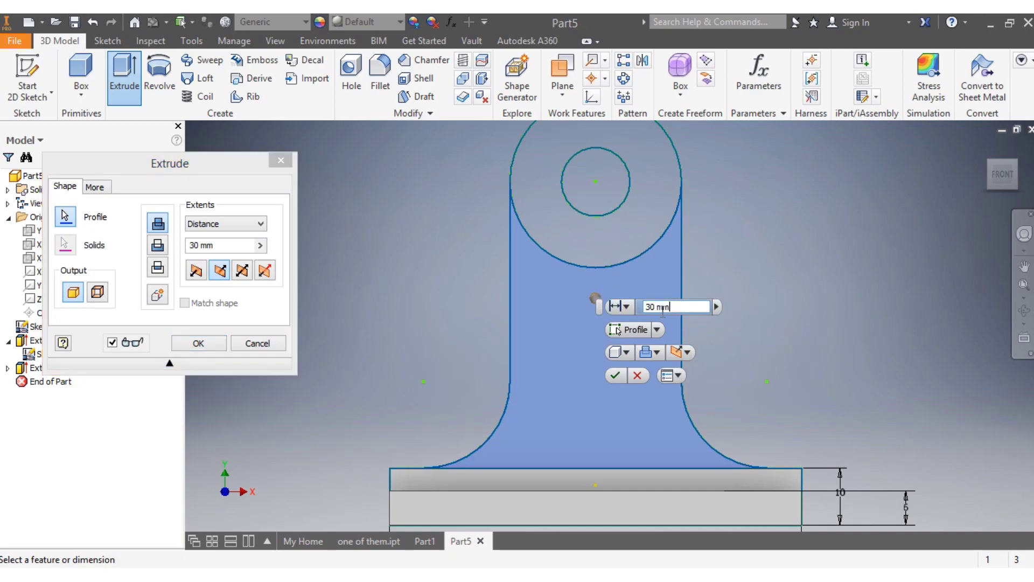
left_click_drag(662, 308, 644, 308)
type("8")
key("Return")
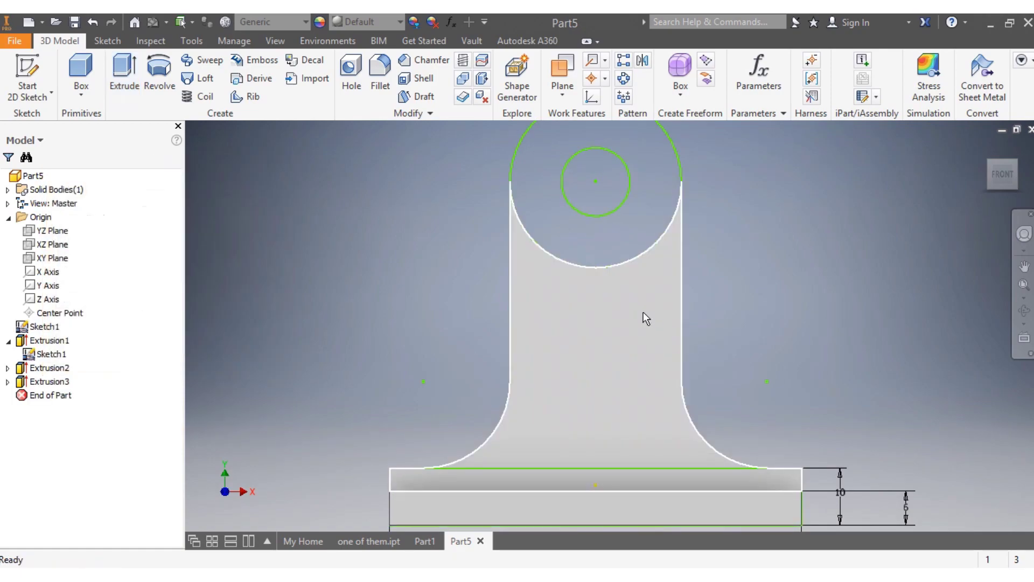
- Extrude the ring between the two circles asymmetrically, 5 mm in the first direction and 8 mm in the second
left_click(982, 179)
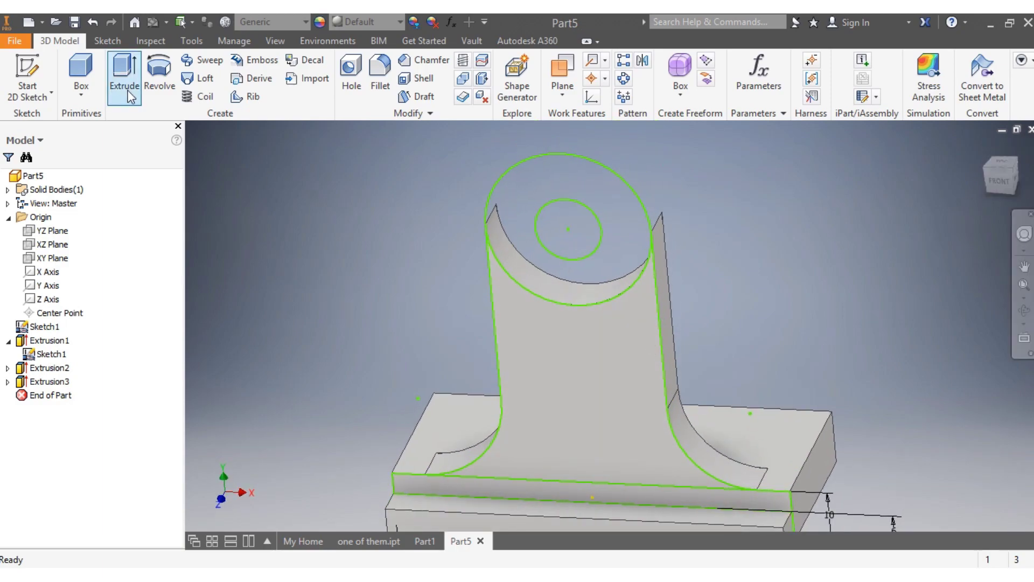
key("F5")
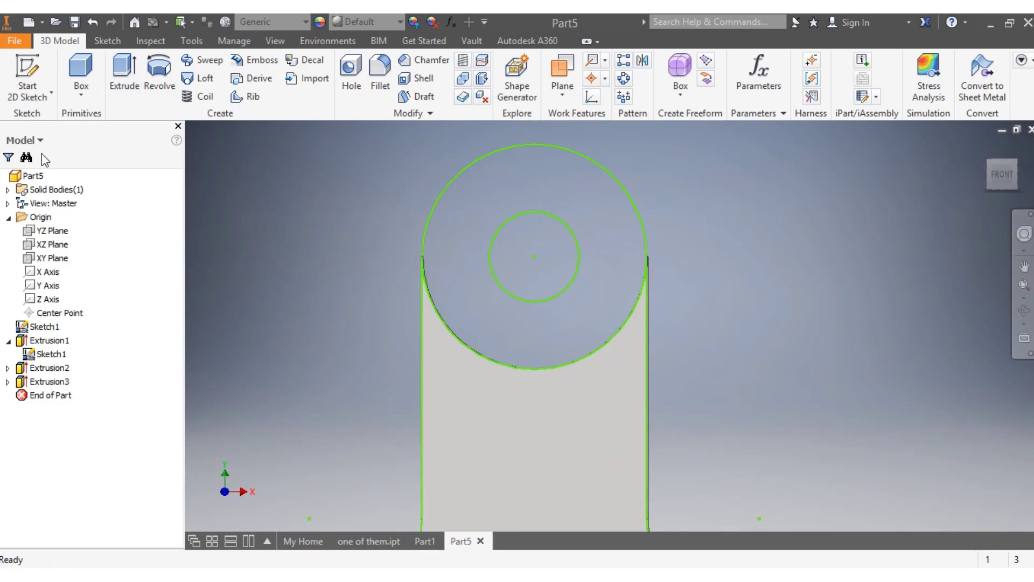
left_click(128, 79)
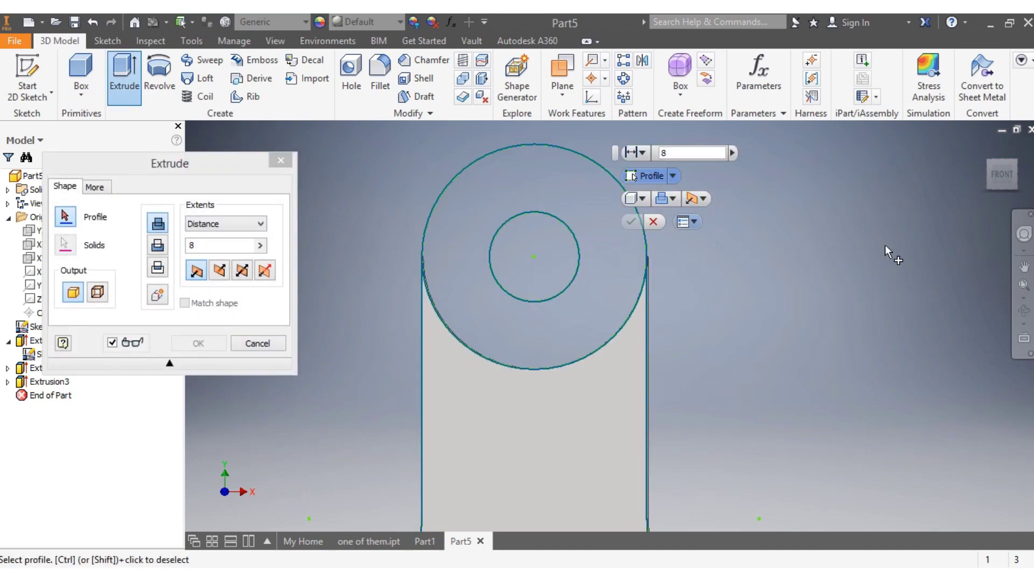
left_click_drag(996, 182, 953, 215)
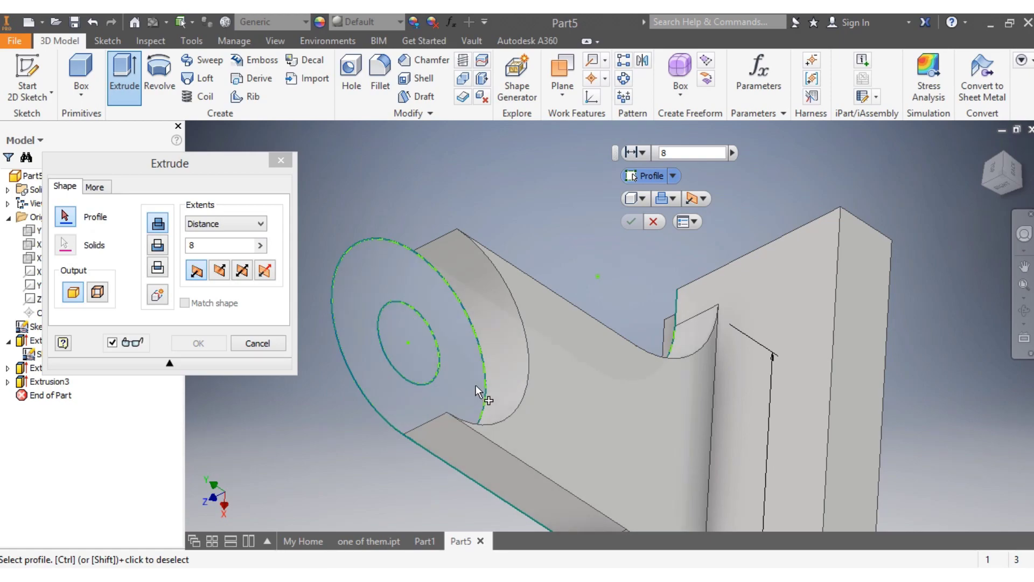
left_click(431, 377)
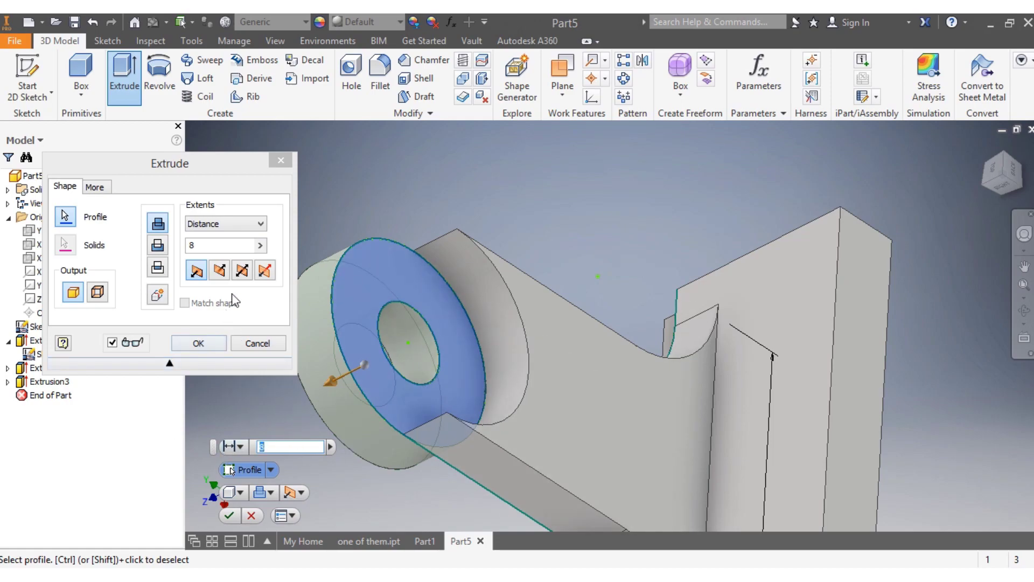
left_click(243, 271)
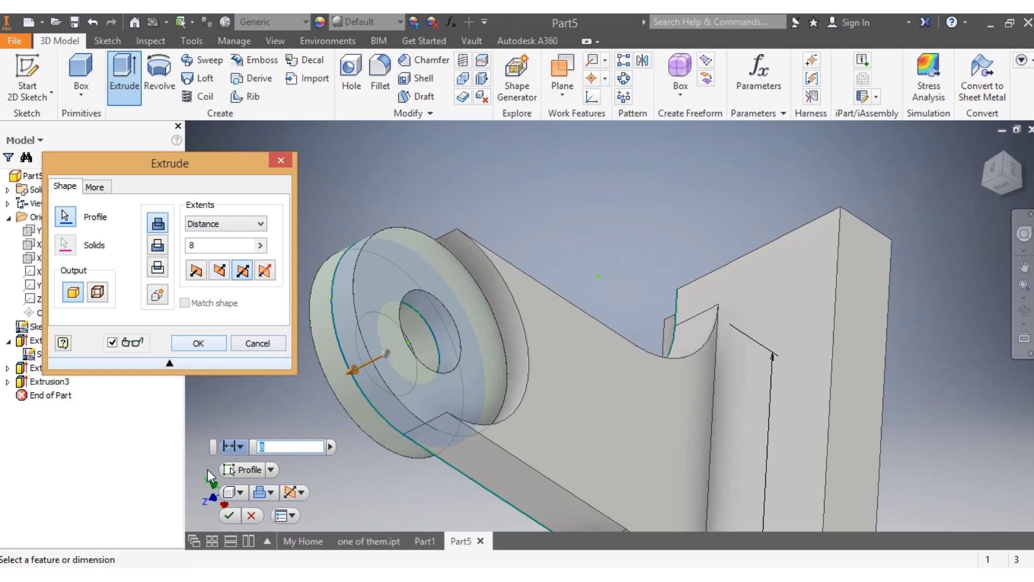
left_click(264, 270)
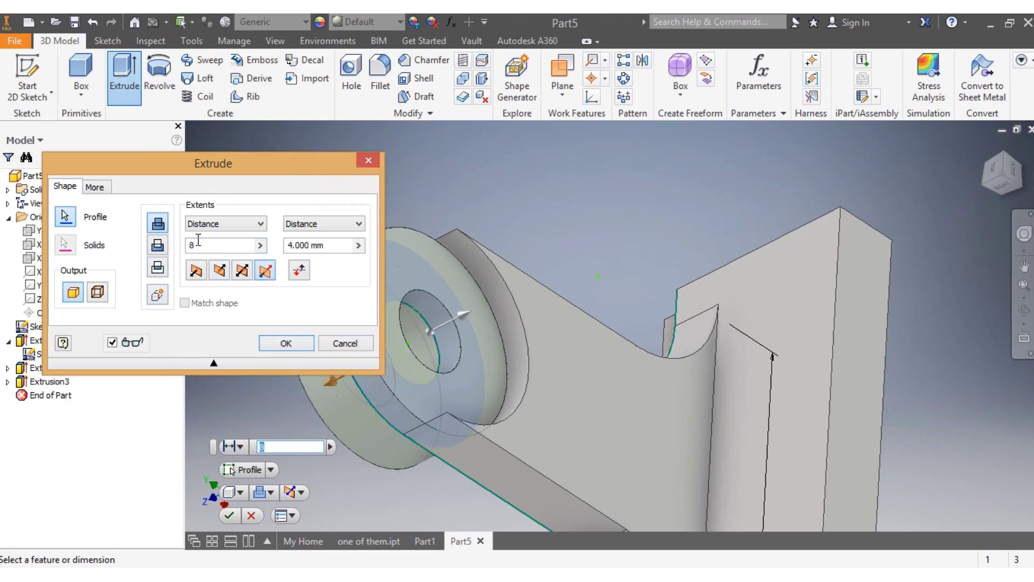
left_click(197, 249)
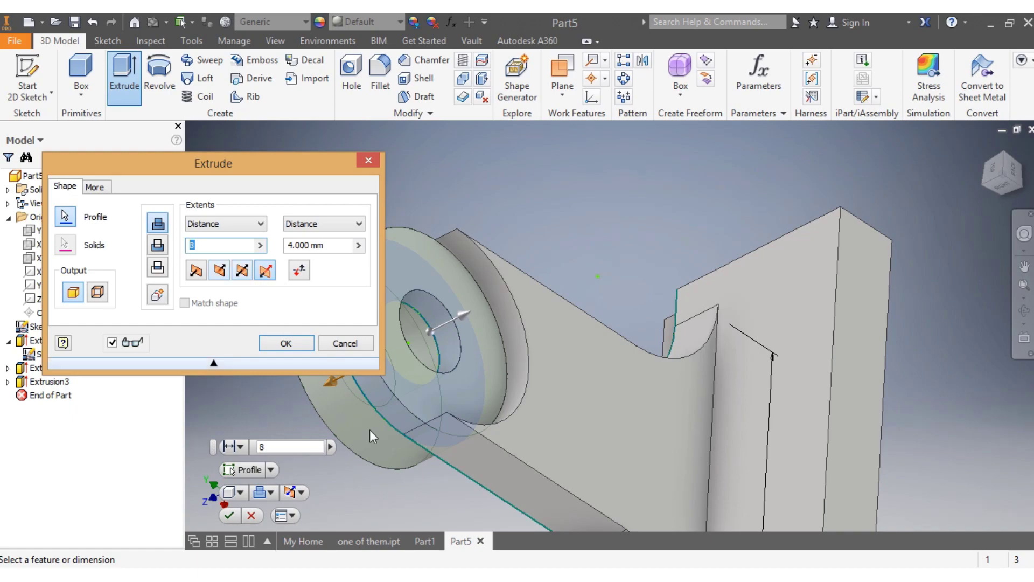
type("5")
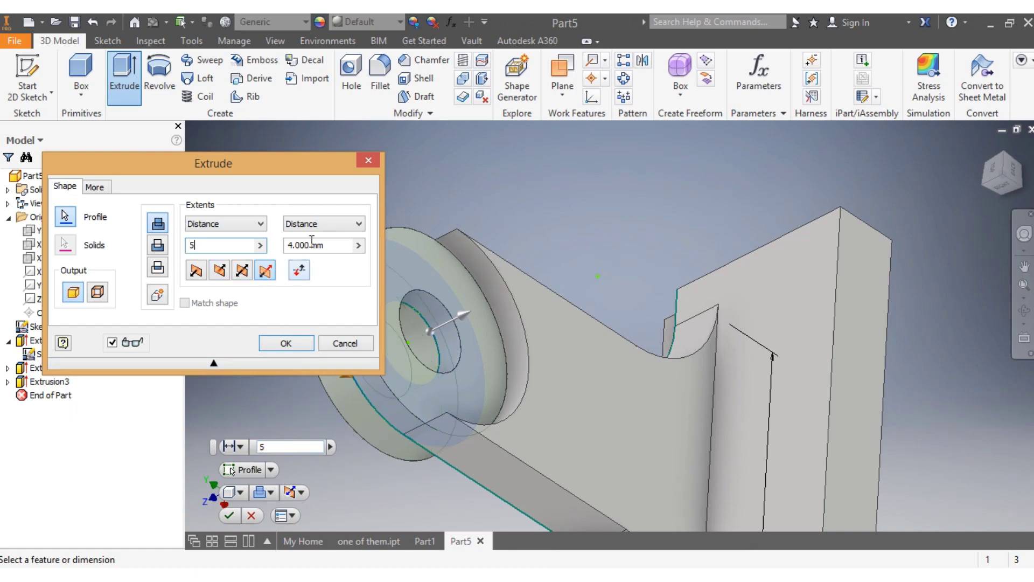
double_click(296, 245)
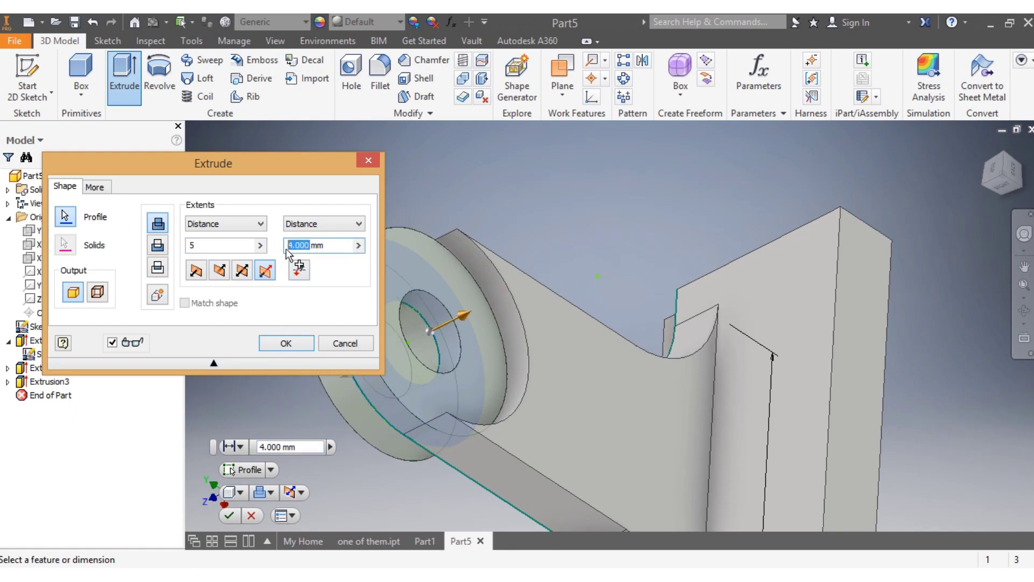
type("8")
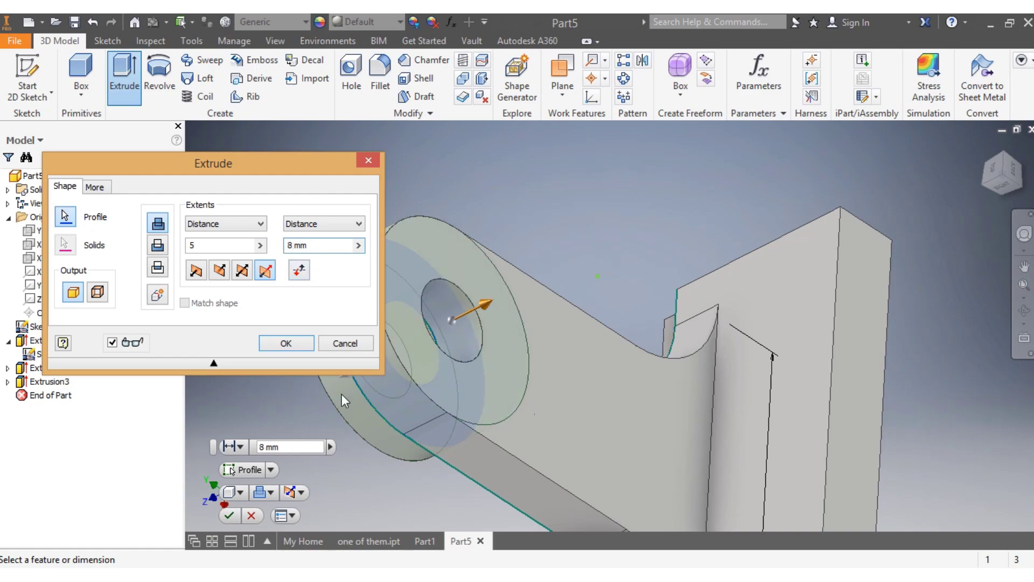
left_click(286, 345)
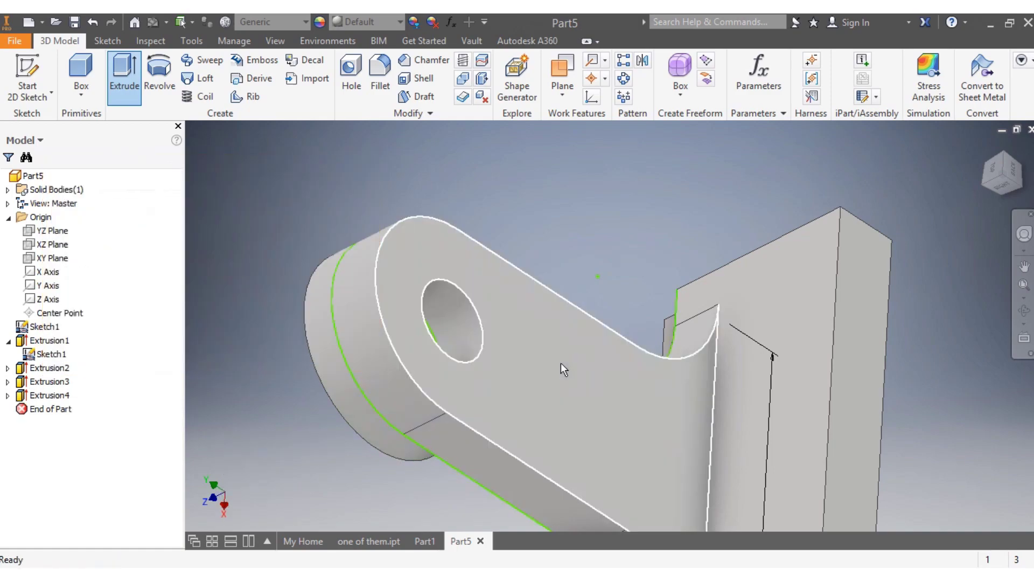
- Examine the bracket from the front and at an angle, and compare it with the finished reference model in Part1
left_click_drag(1011, 185, 990, 187)
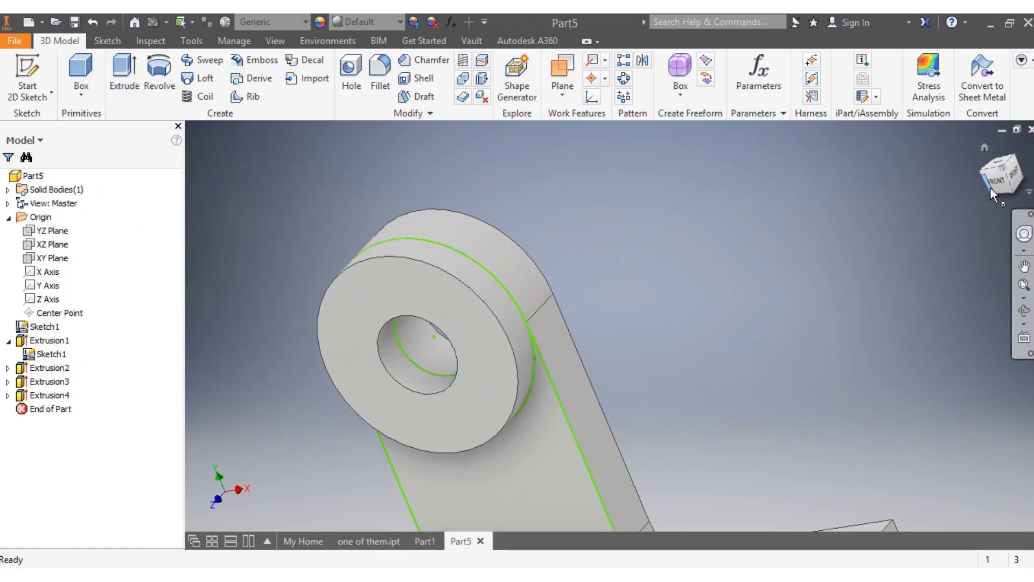
left_click(991, 186)
scroll(729, 360, "down", 3)
scroll(702, 300, "up", 4)
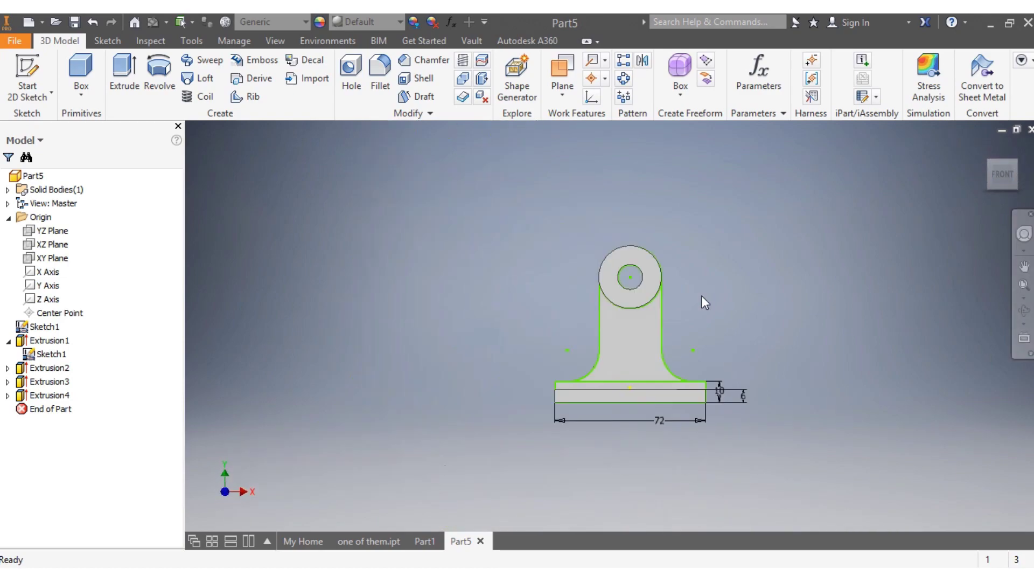
scroll(702, 300, "down", 3)
left_click(1004, 184)
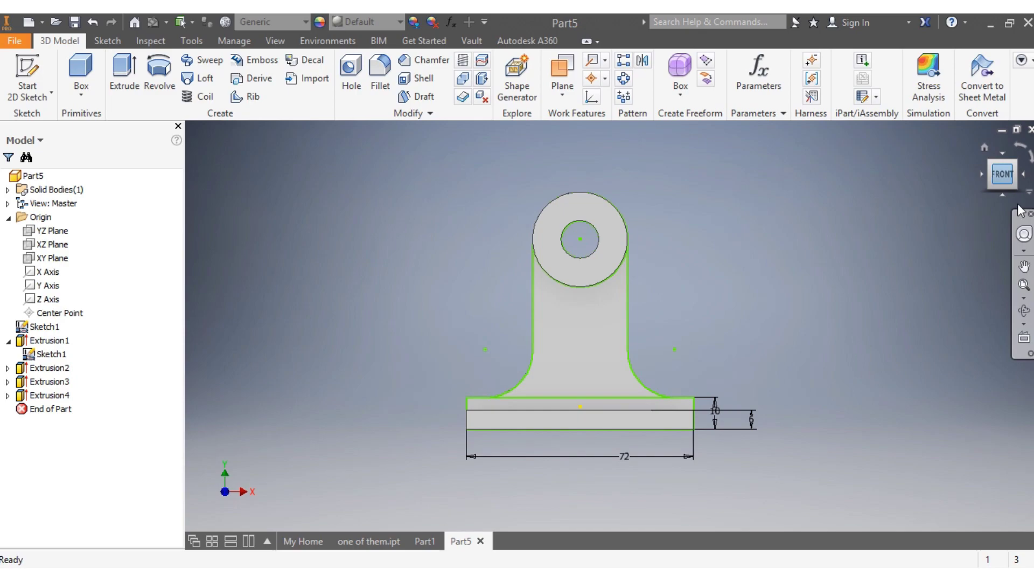
middle_click_drag(593, 302, 612, 323, "shift")
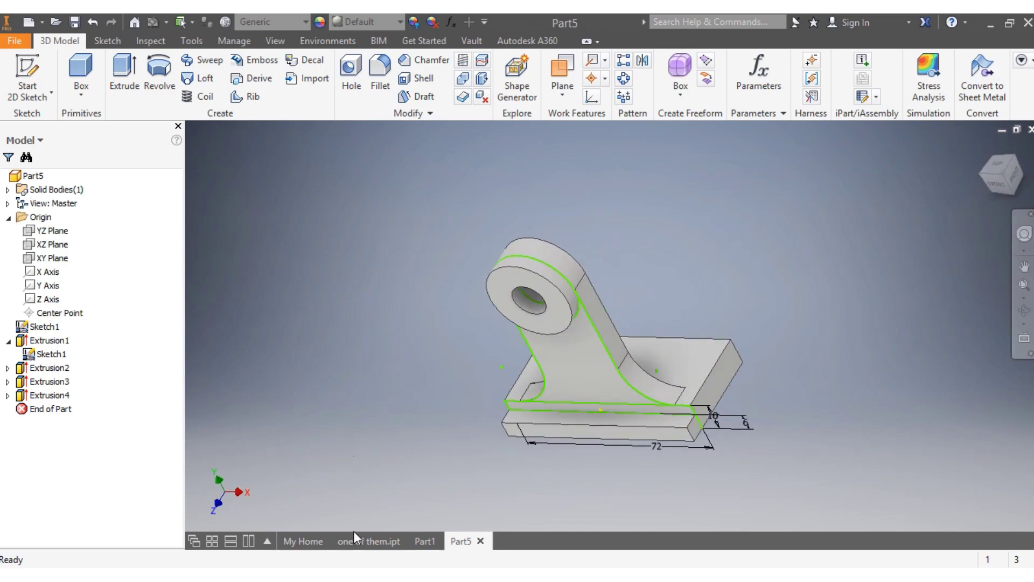
left_click(424, 542)
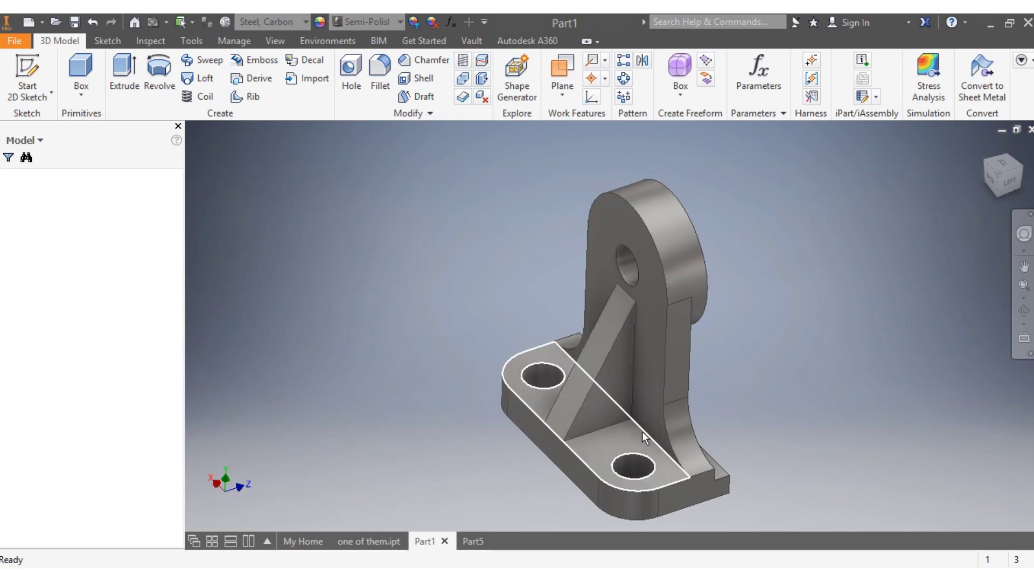
left_click(464, 542)
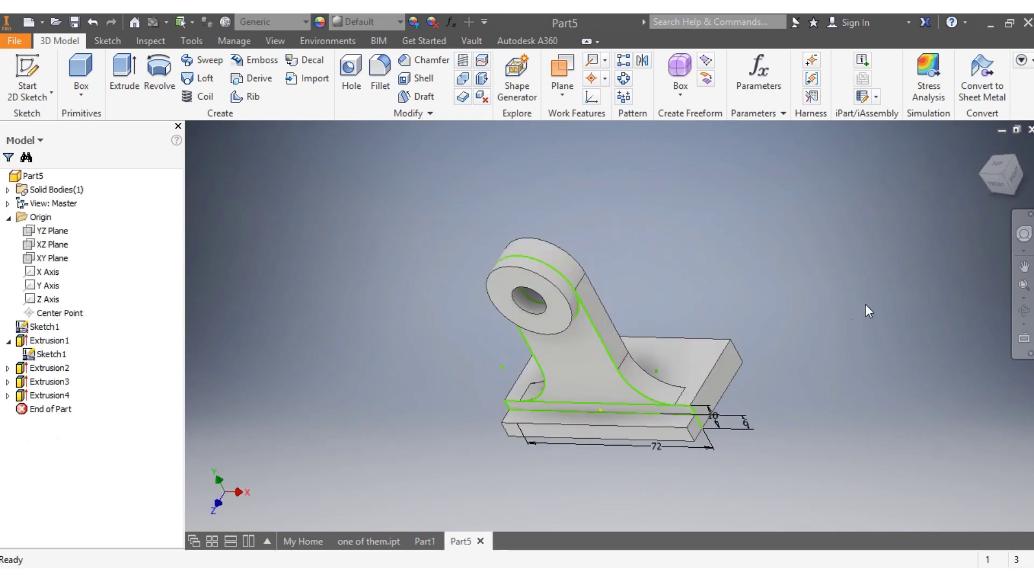
- Create a work plane offset about 21 mm upward from the XZ plane
left_click_drag(977, 176, 983, 181)
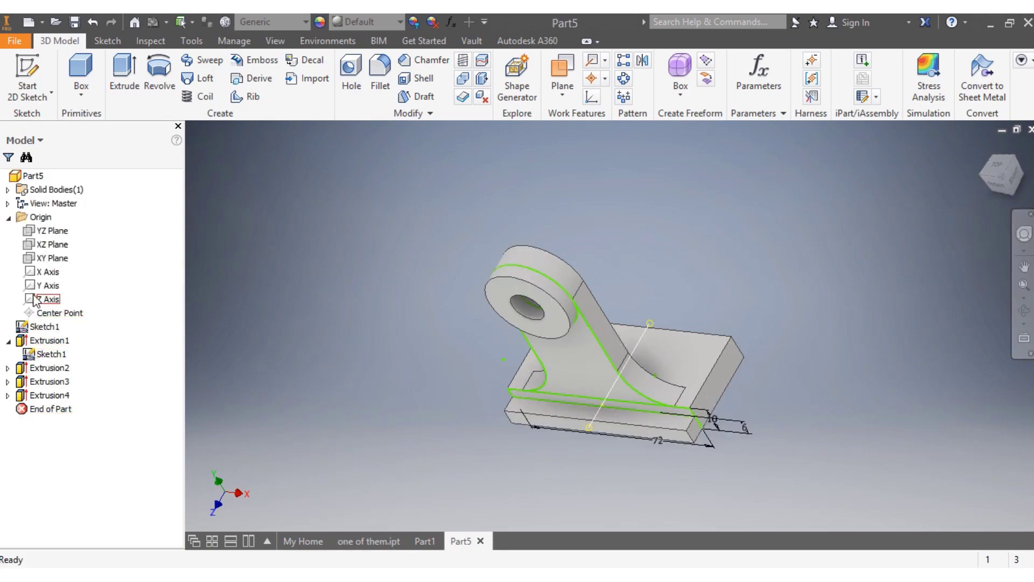
left_click(54, 245)
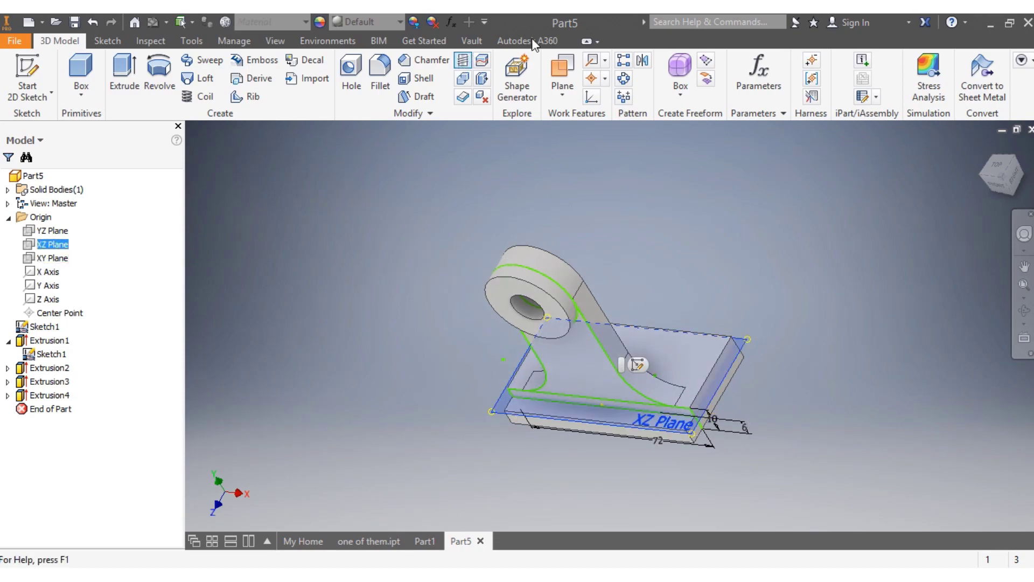
left_click(561, 70)
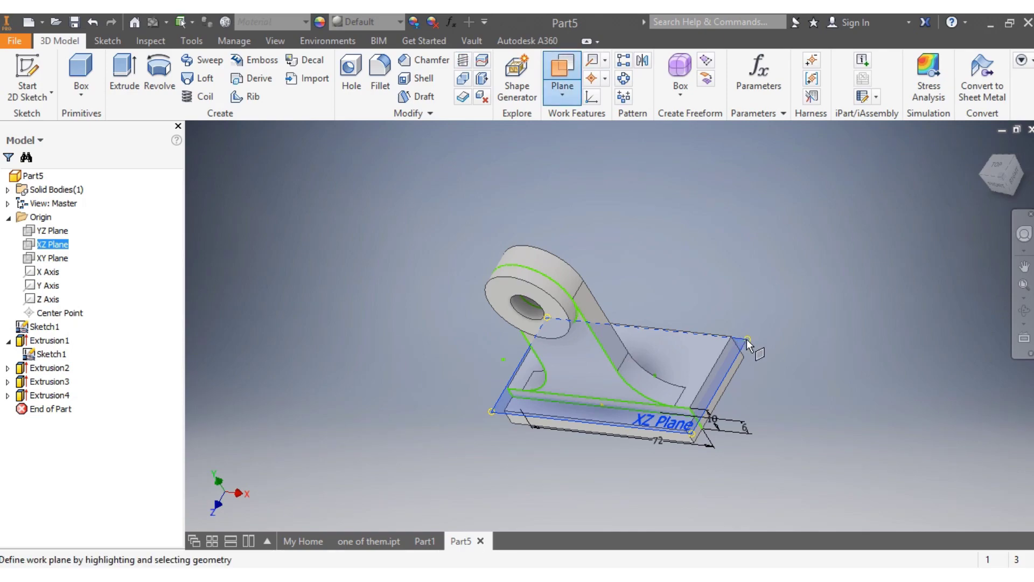
left_click_drag(746, 347, 713, 302)
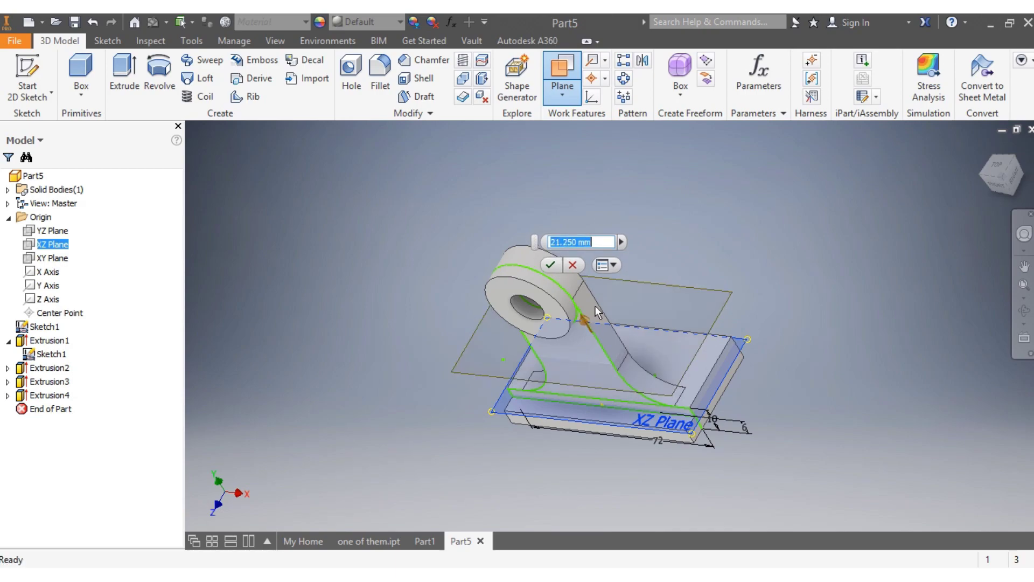
left_click(542, 265)
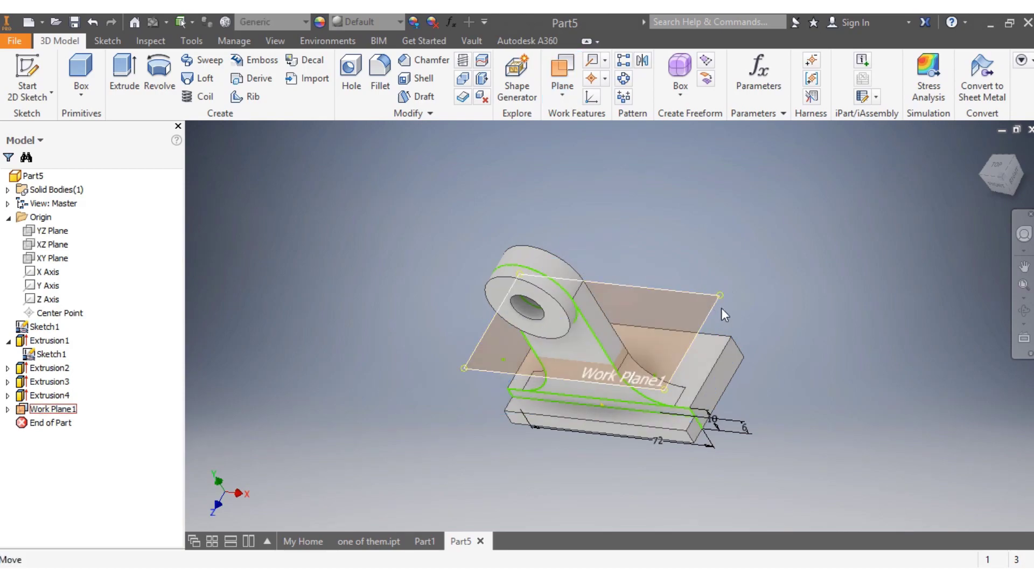
- Start a sketch on the new offset work plane above the base plate
left_click(715, 302)
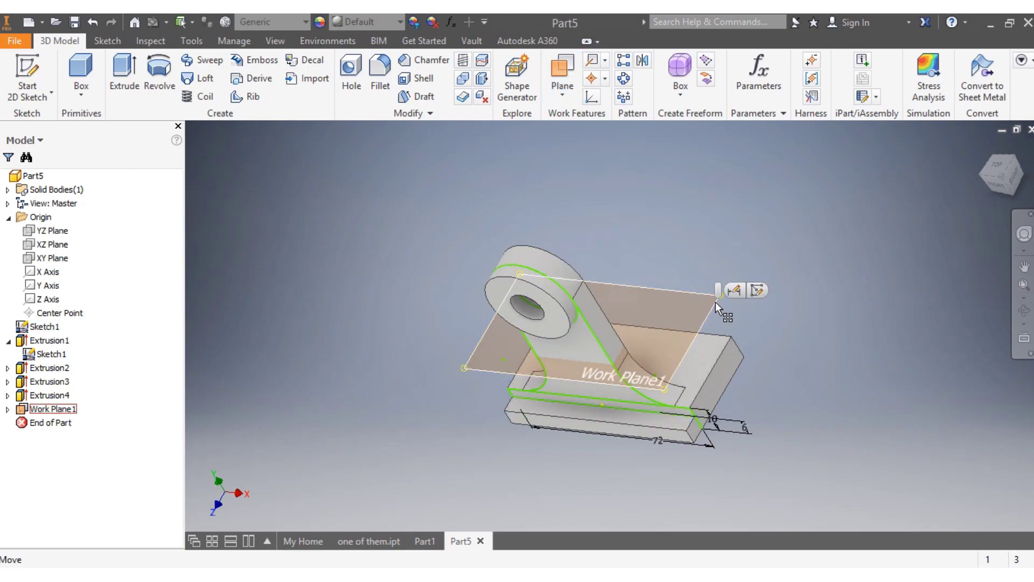
left_click(757, 291)
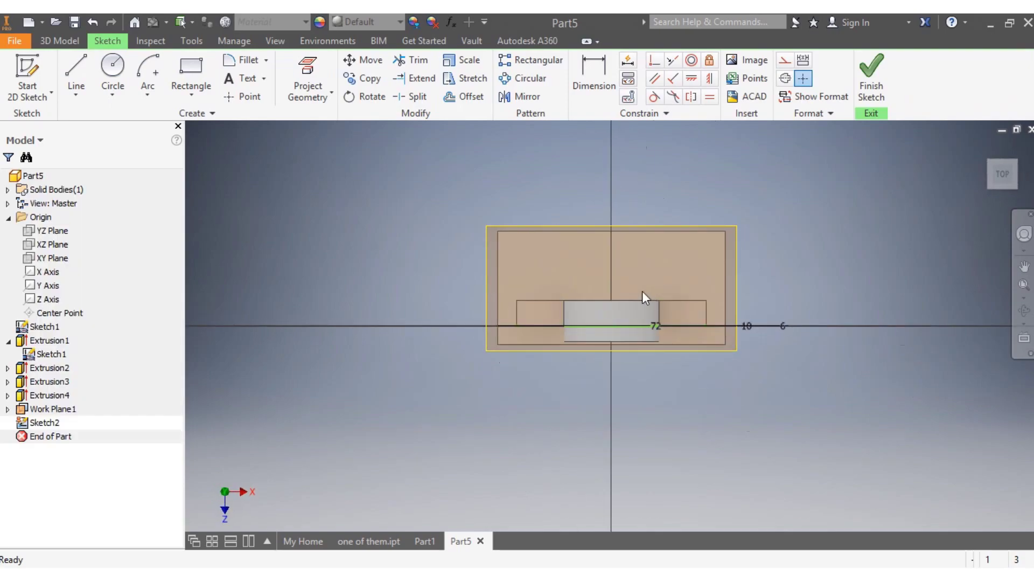
scroll(708, 238, "up", 3)
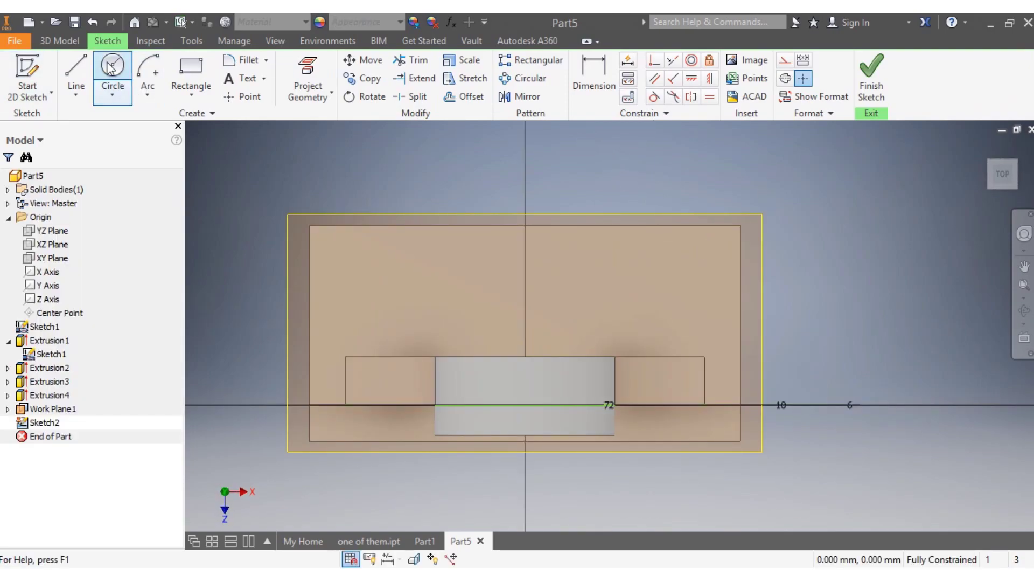
- Draw a vertical line about 64 mm long and a horizontal line through the origin, both extending past the base plate's edges
left_click(76, 69)
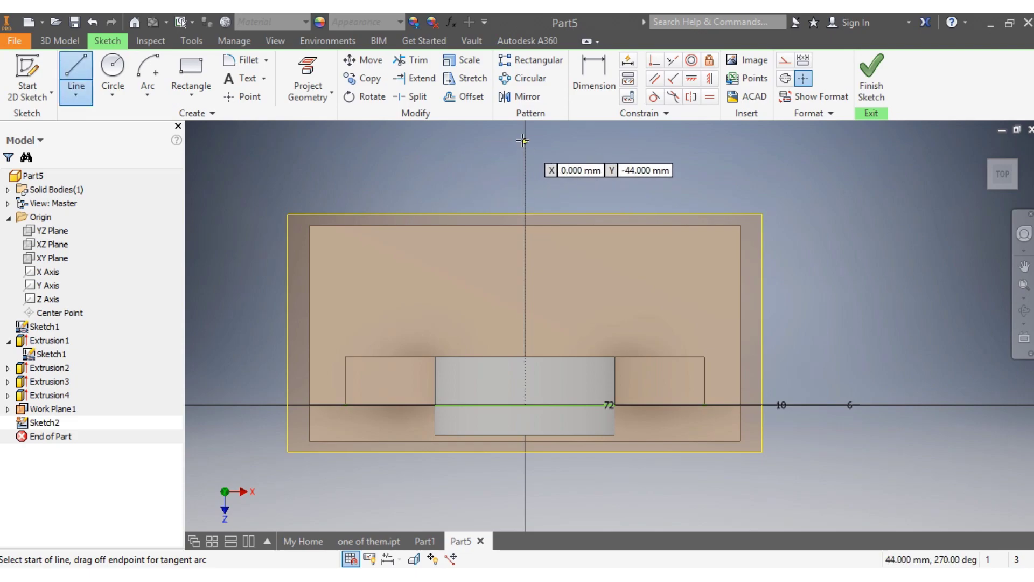
left_click(522, 141)
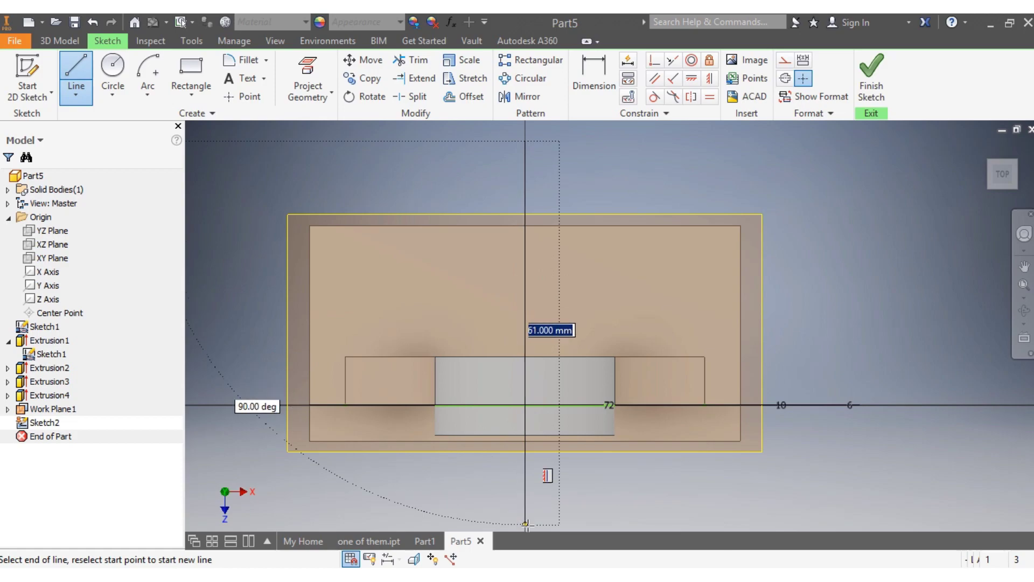
left_click(526, 526)
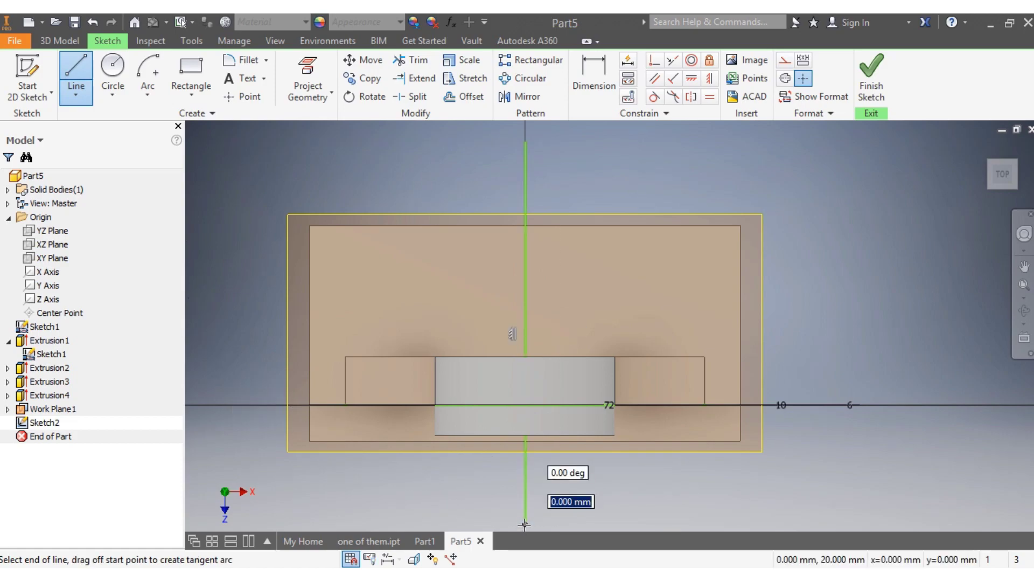
key("Escape")
left_click(76, 70)
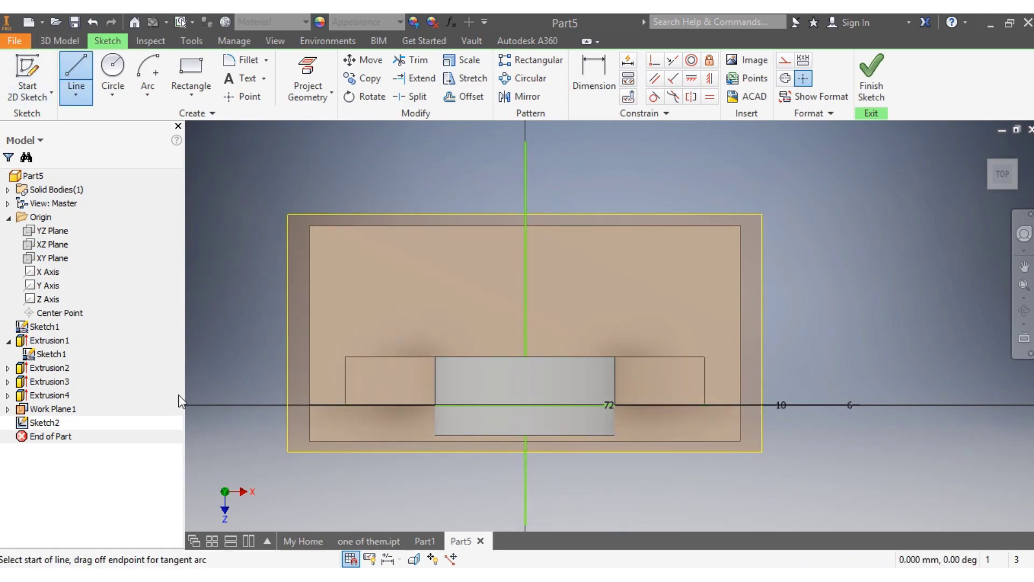
left_click(208, 404)
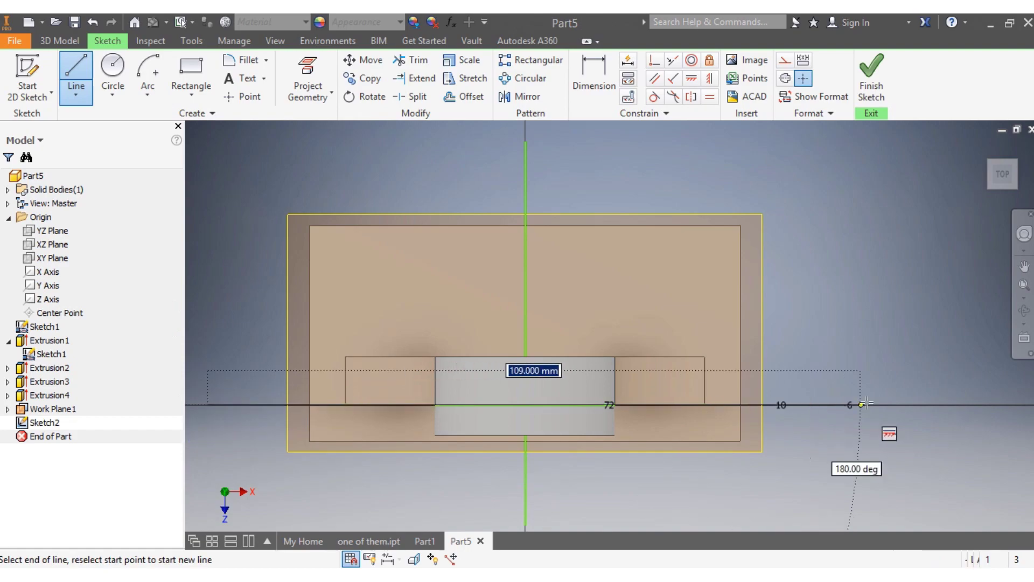
left_click(932, 402)
key("Escape")
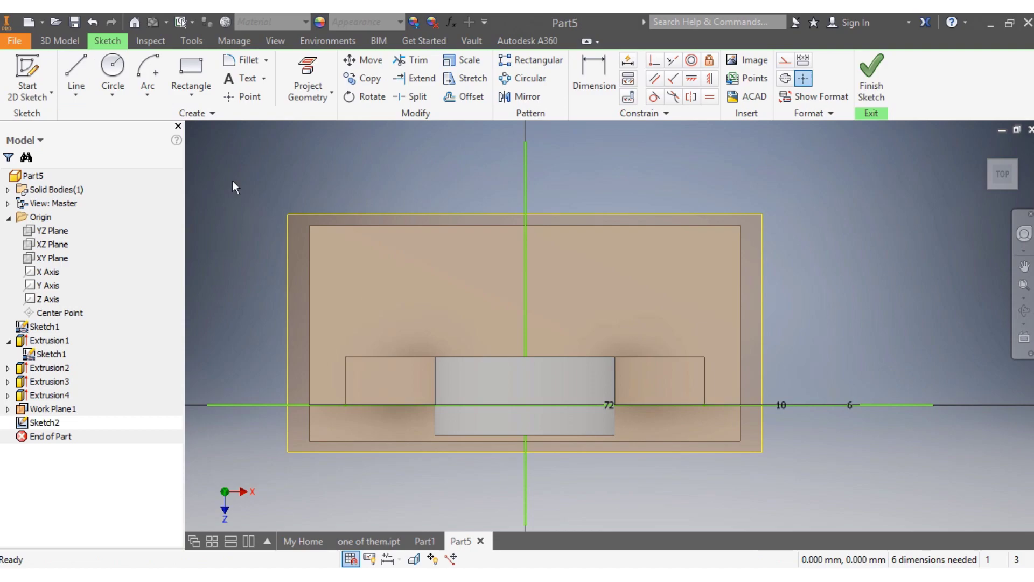
- Sketch two circles over the base plate behind the upright, about 12 mm in diameter on the right and 14 mm on the left
left_click(113, 68)
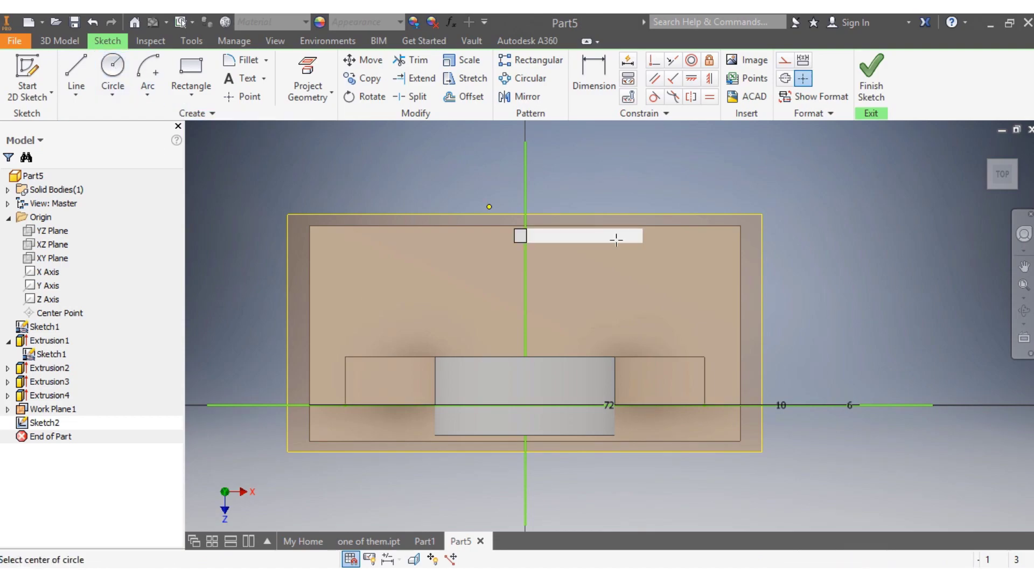
left_click(651, 279)
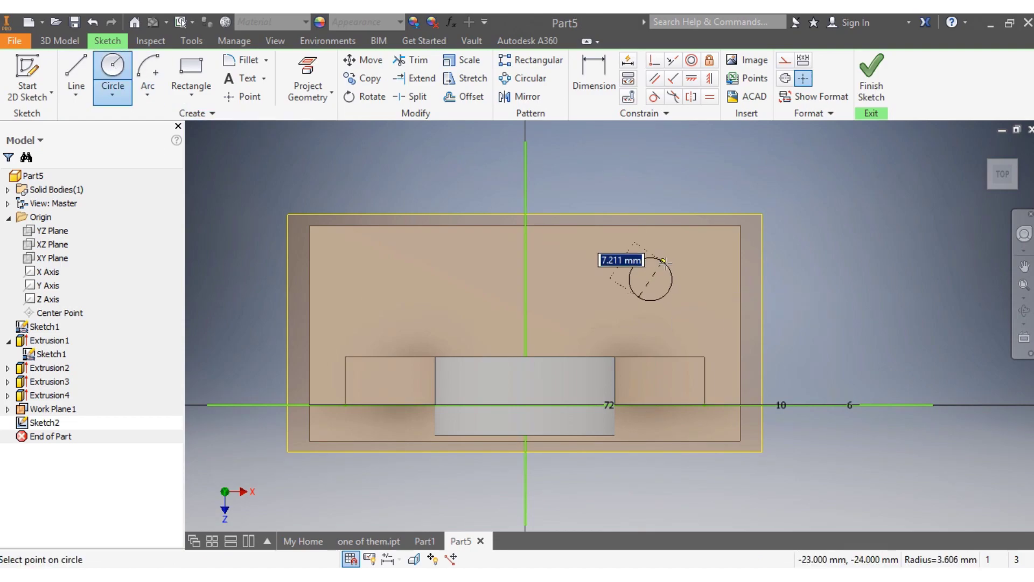
left_click(676, 255)
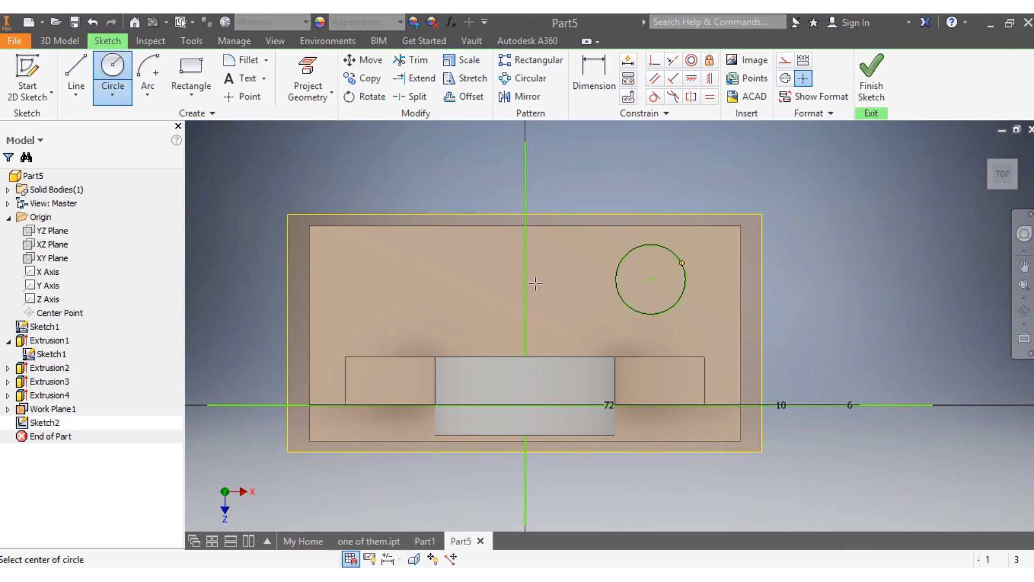
left_click(375, 271)
left_click(415, 284)
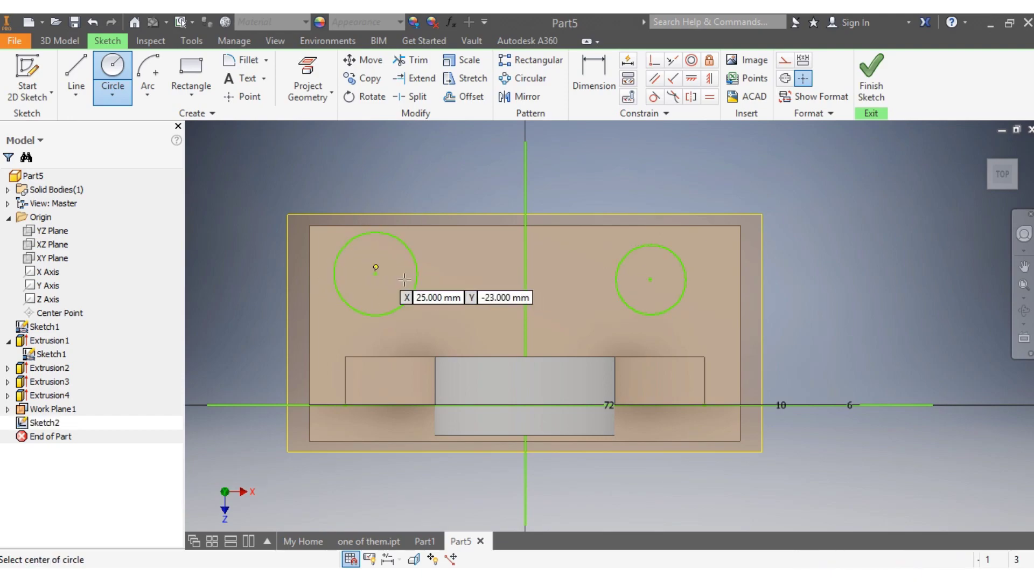
- Dimension the horizontal distance between the two circle centers as 48 mm
left_click(592, 84)
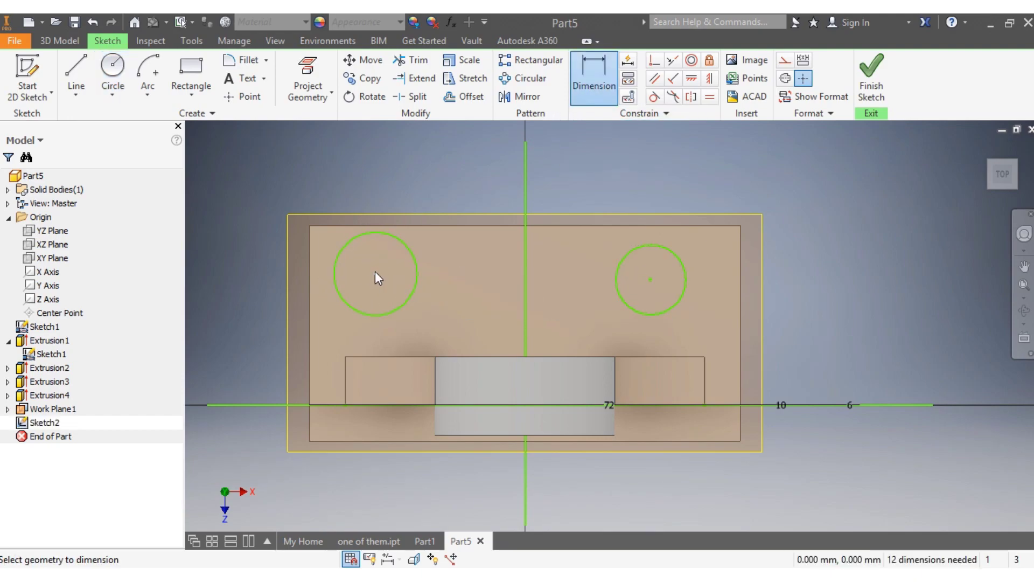
left_click(376, 273)
left_click(650, 279)
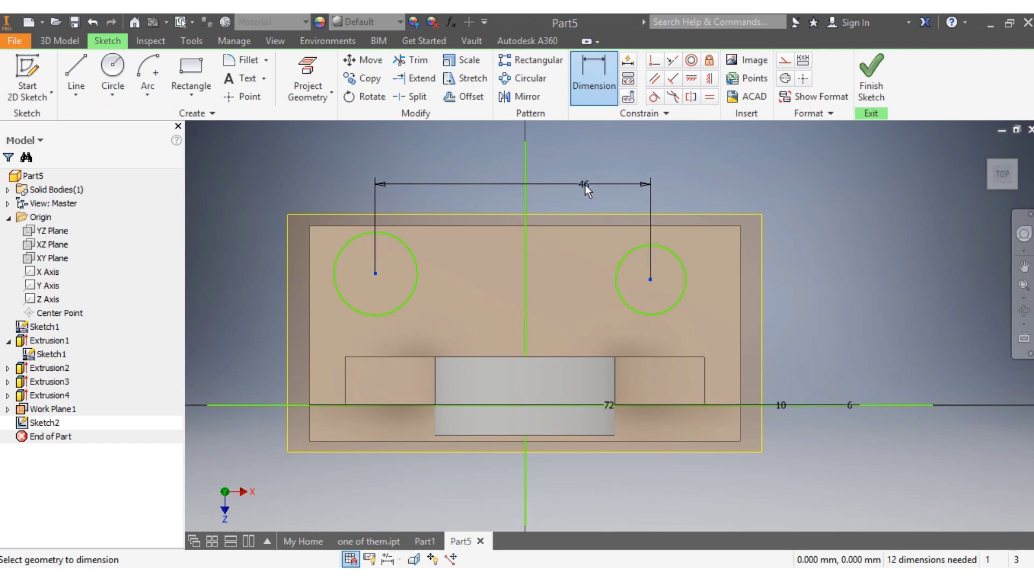
left_click(584, 183)
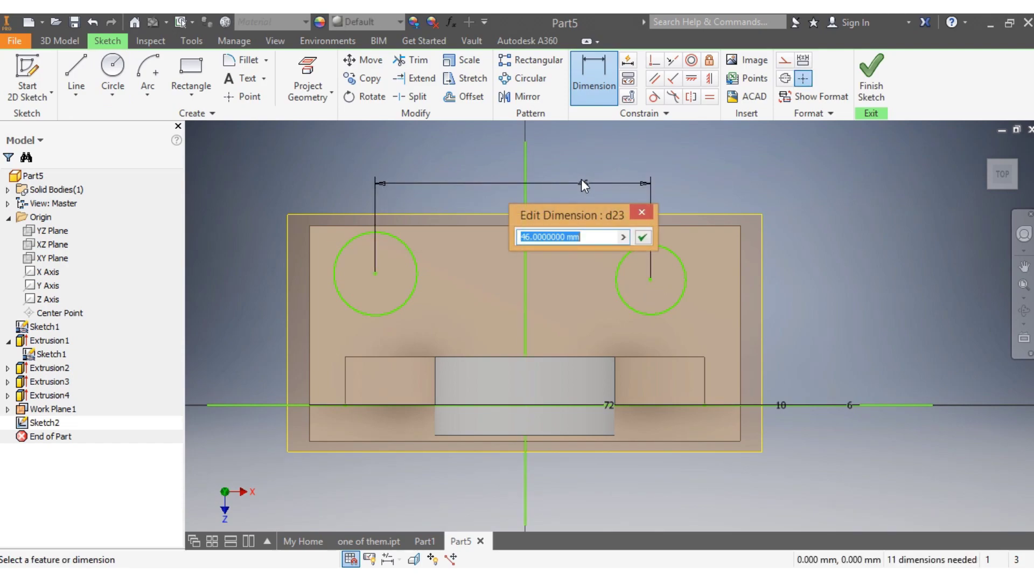
type("48")
key("Return")
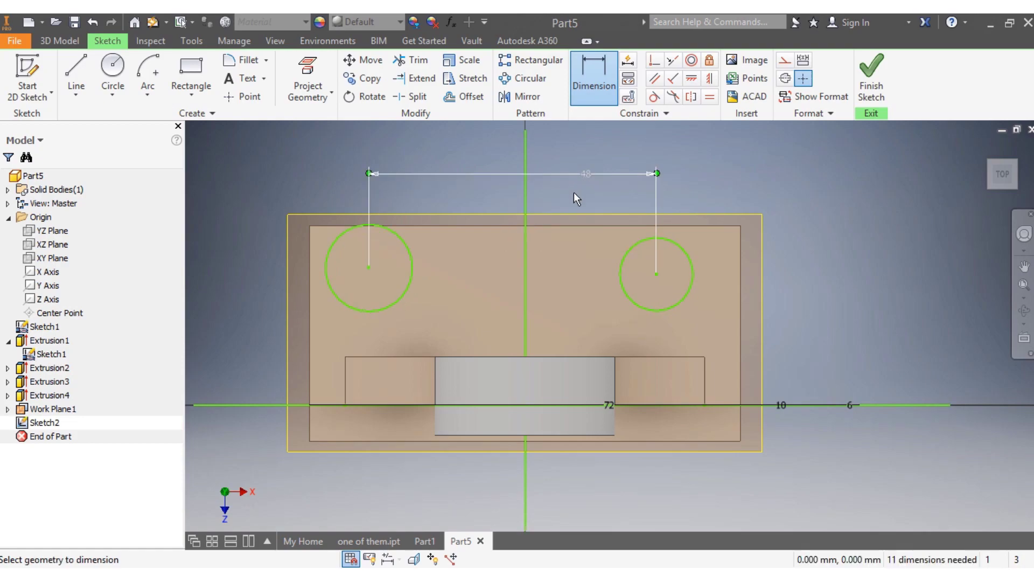
- Dimension the right circle's center 24 mm from the vertical line
left_click(524, 272)
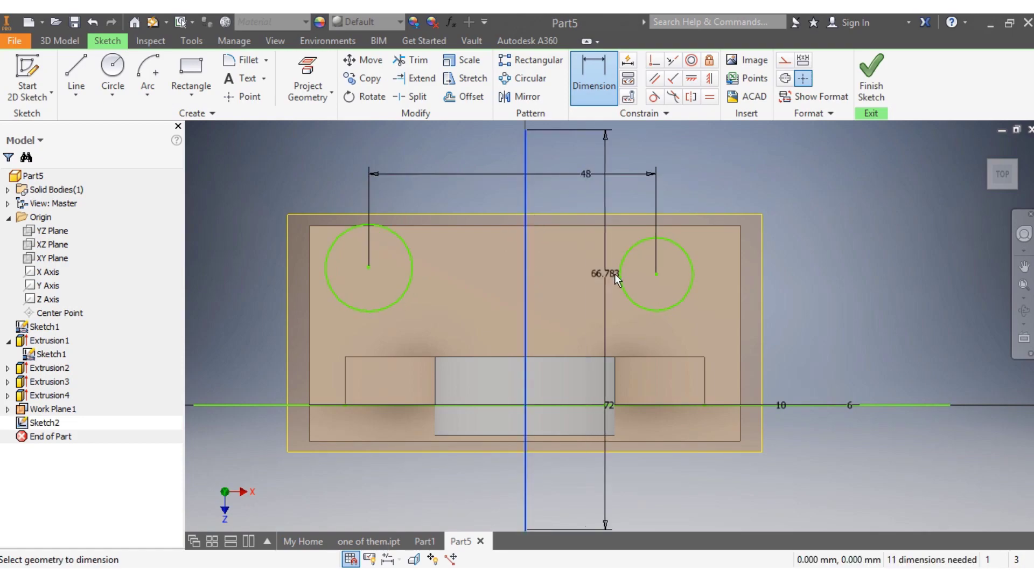
left_click(655, 273)
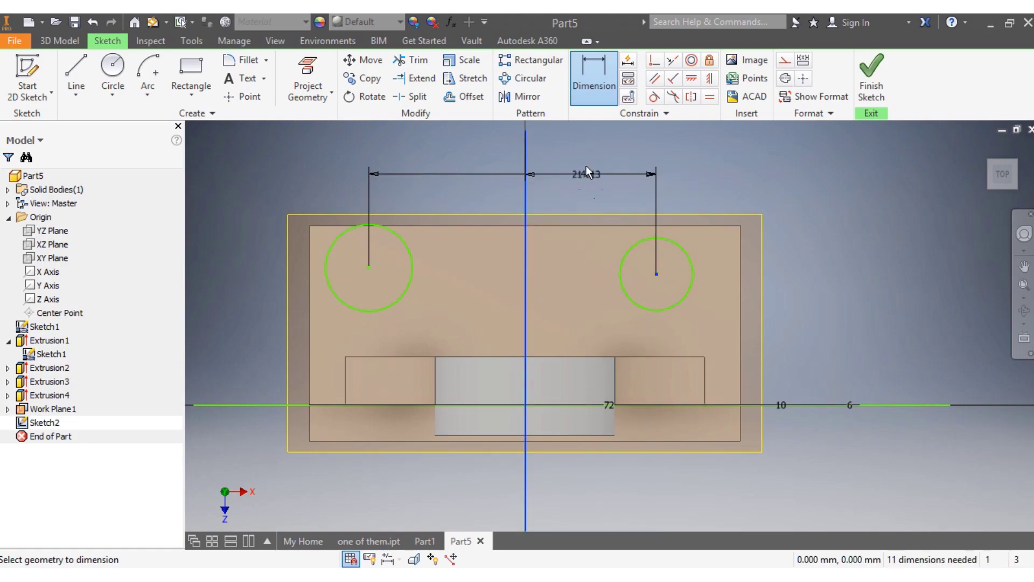
left_click(586, 153)
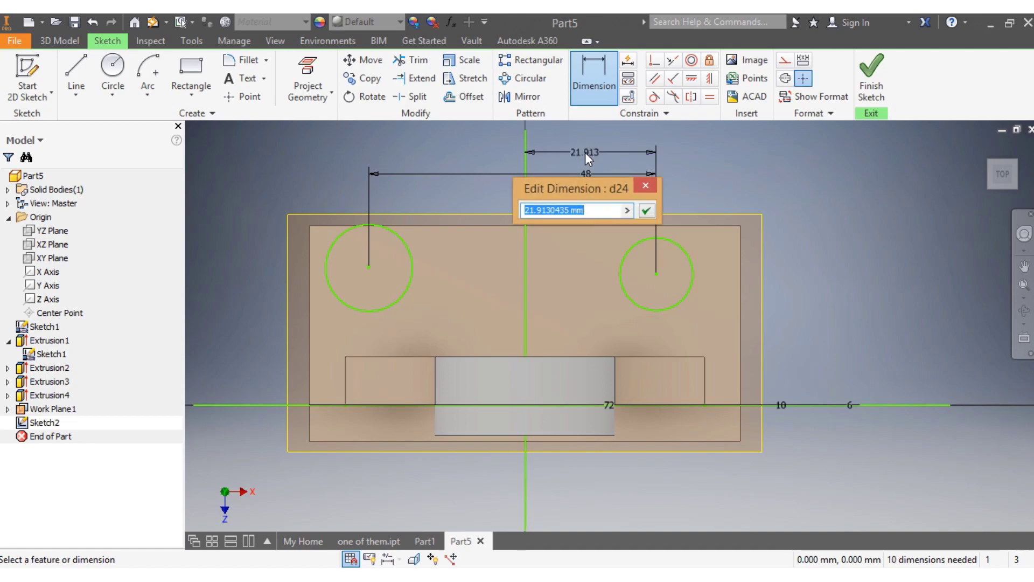
type("24")
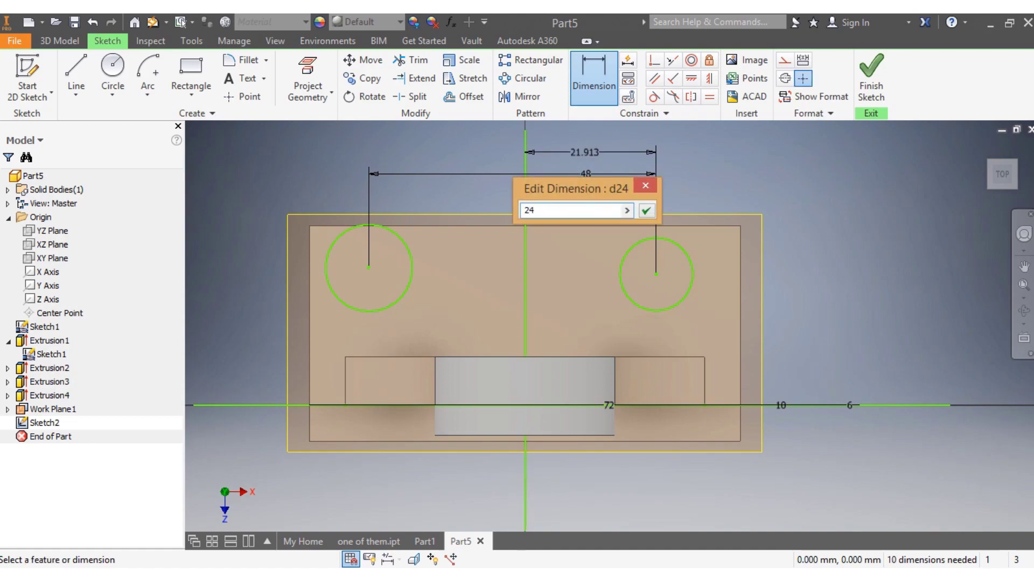
key("Return")
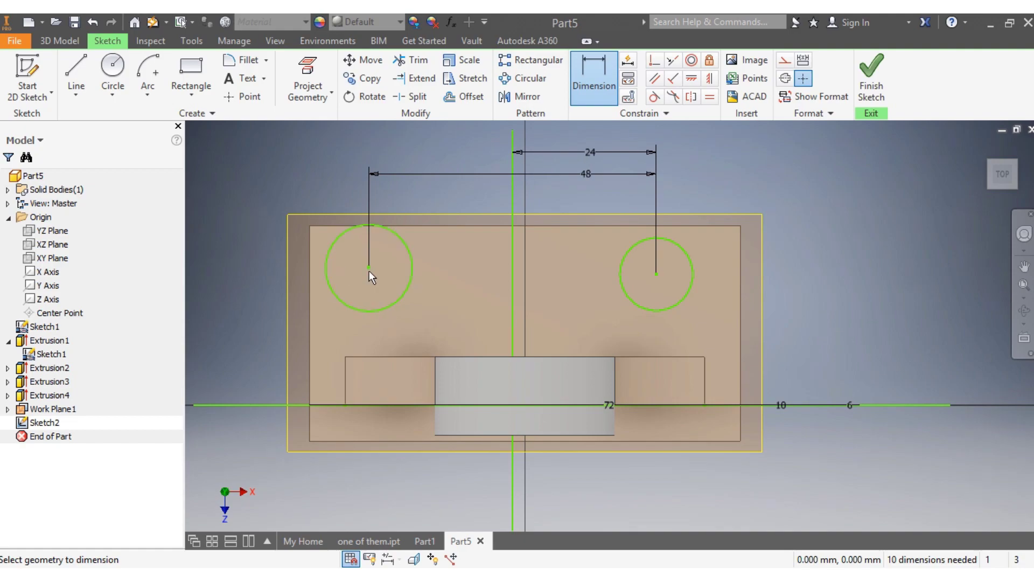
- Dimension the left circle's center 19 mm from the horizontal line
left_click(253, 402)
right_click(242, 373)
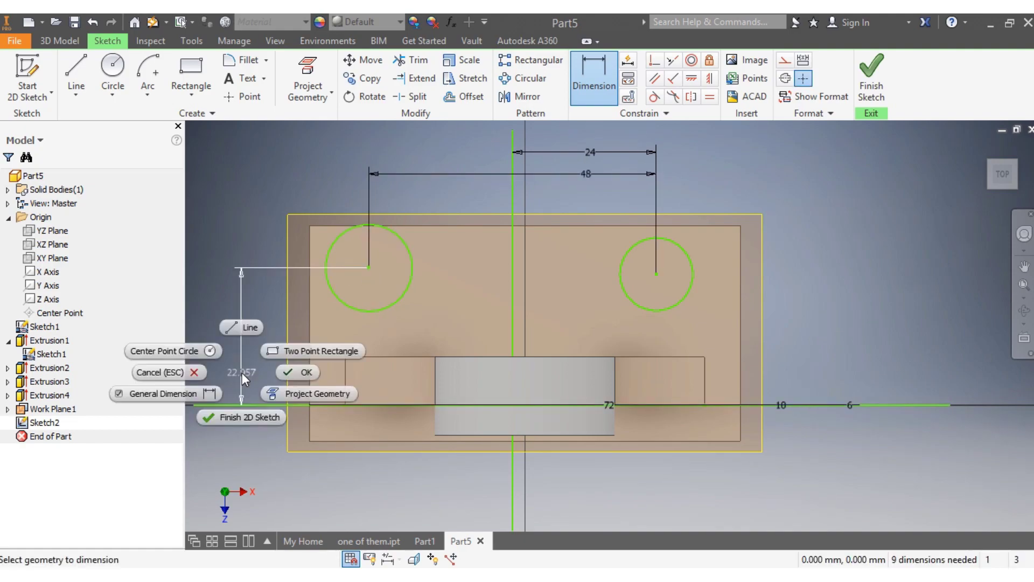
left_click(241, 372)
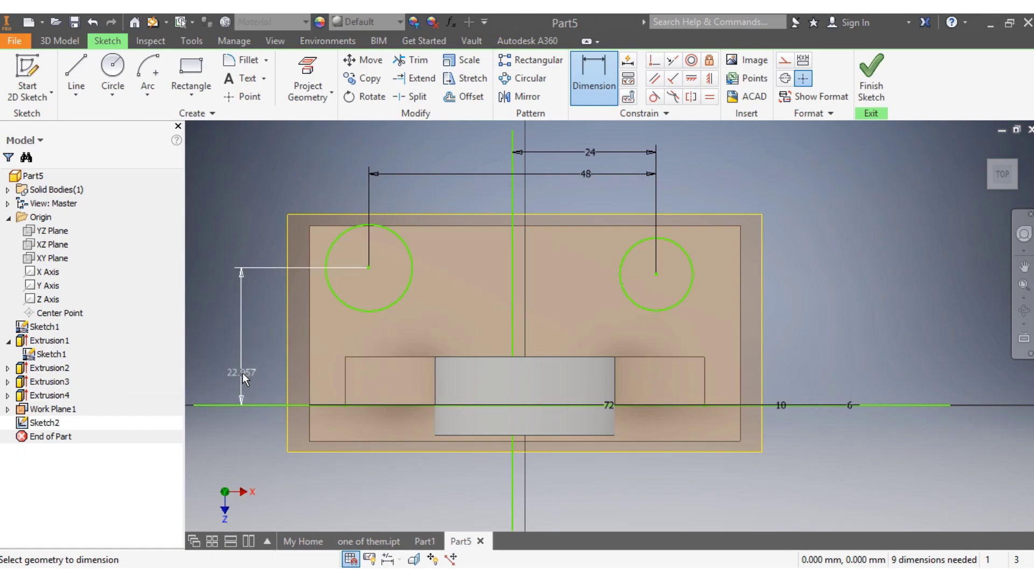
left_click(241, 373)
type("19")
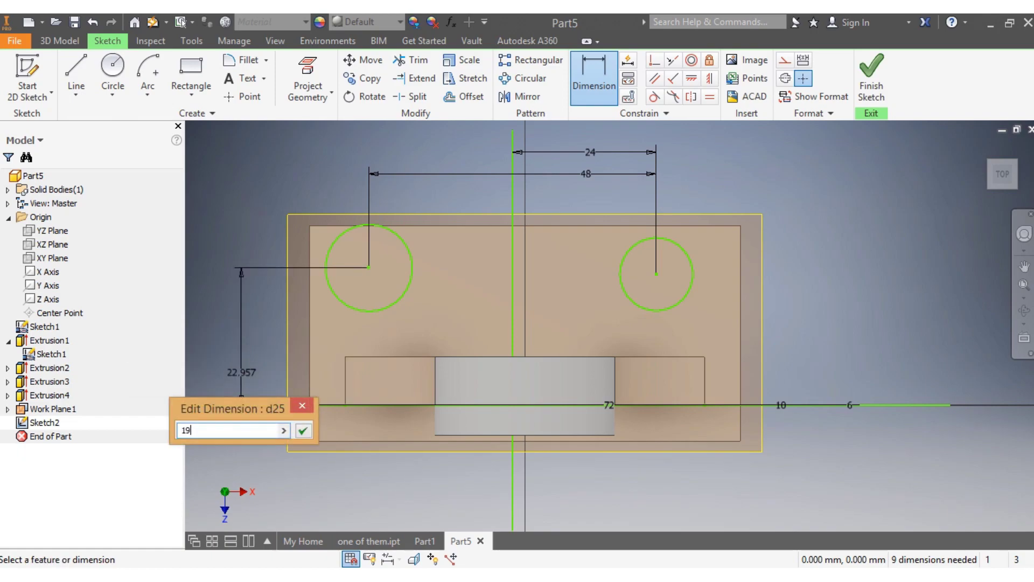
key("Return")
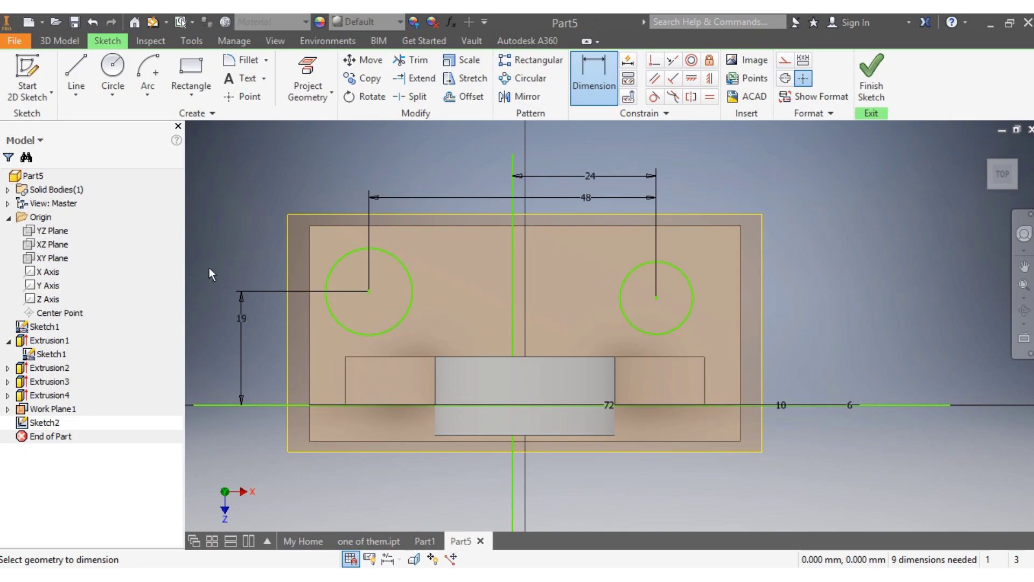
- Set the right circle's diameter to 12 mm
left_click(693, 294)
left_click(810, 230)
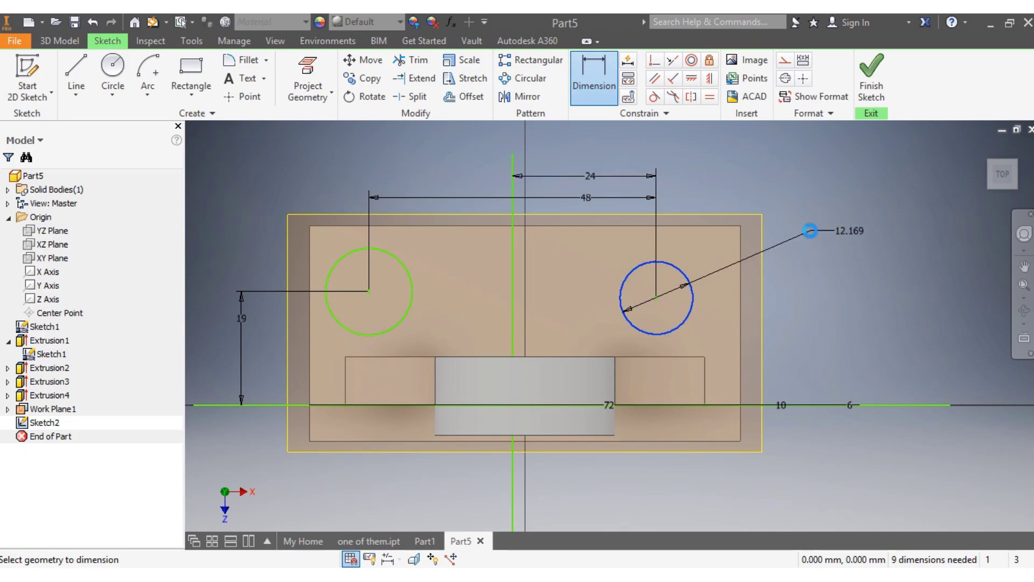
type("12")
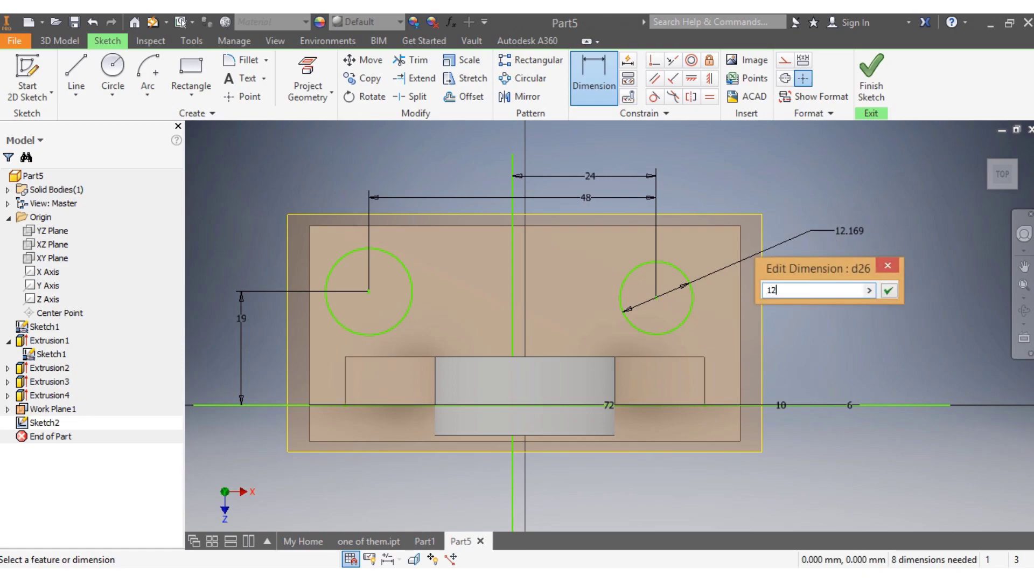
key("Return")
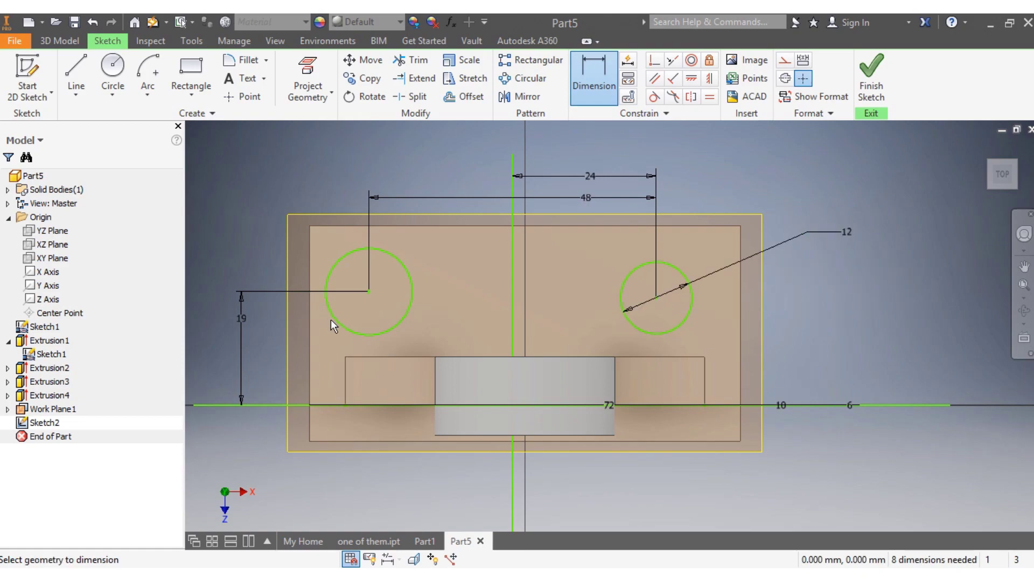
- Set the left circle's diameter to 12 mm
left_click(332, 319)
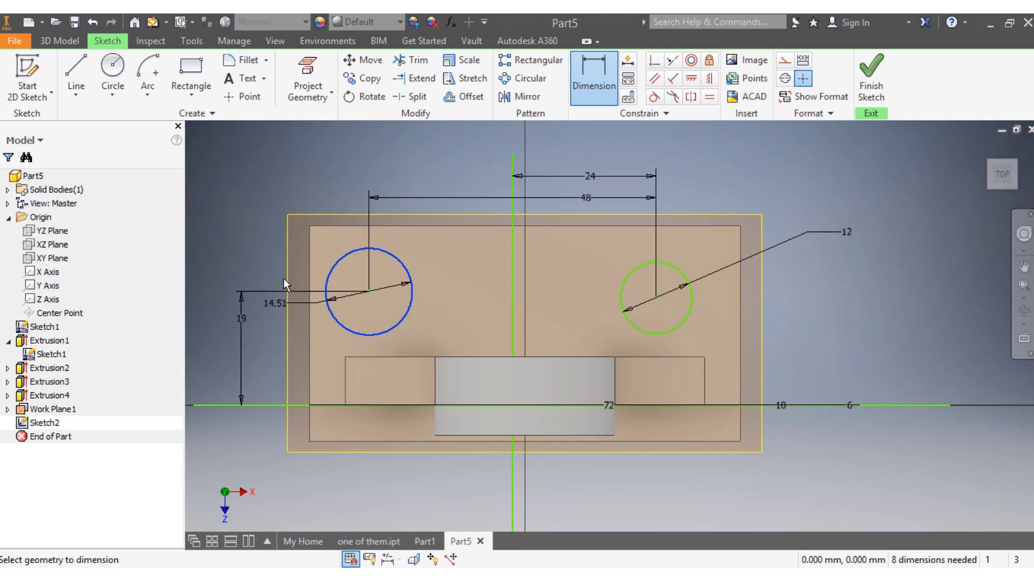
left_click(234, 244)
type("12")
key("Return")
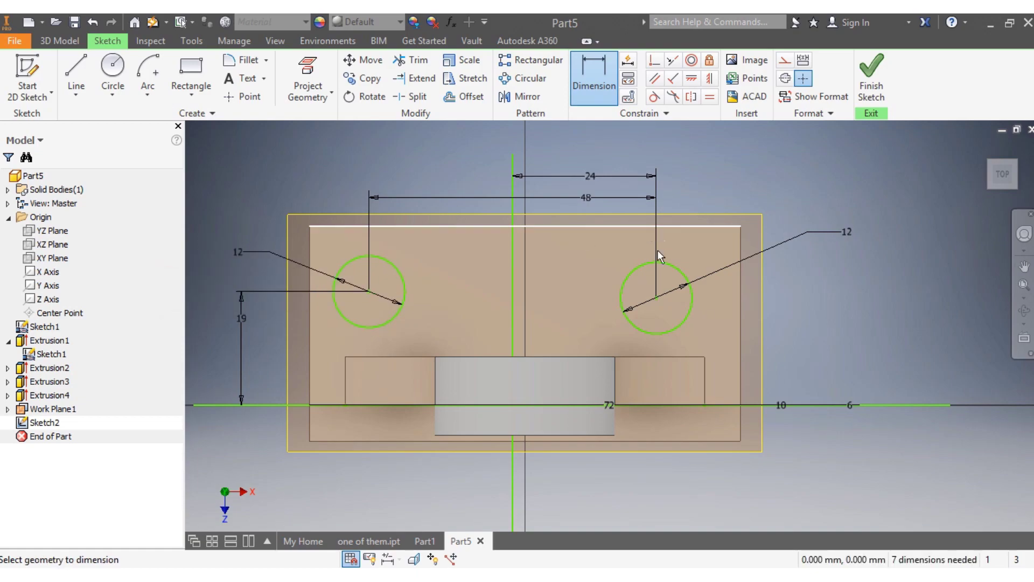
- Dimension the right circle's center 19 mm from the horizontal line
left_click(655, 297)
left_click(705, 404)
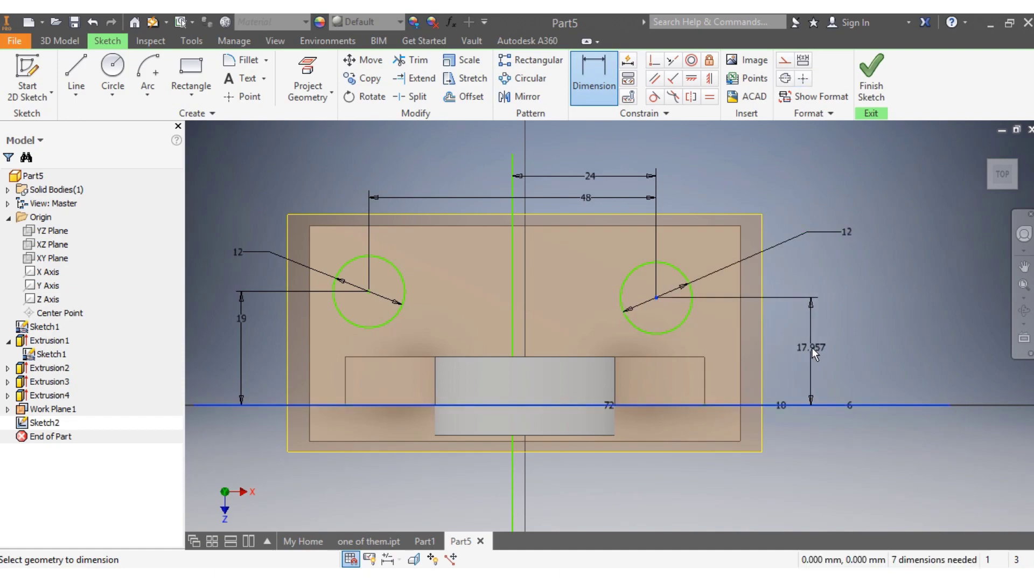
left_click(812, 347)
left_click(812, 347)
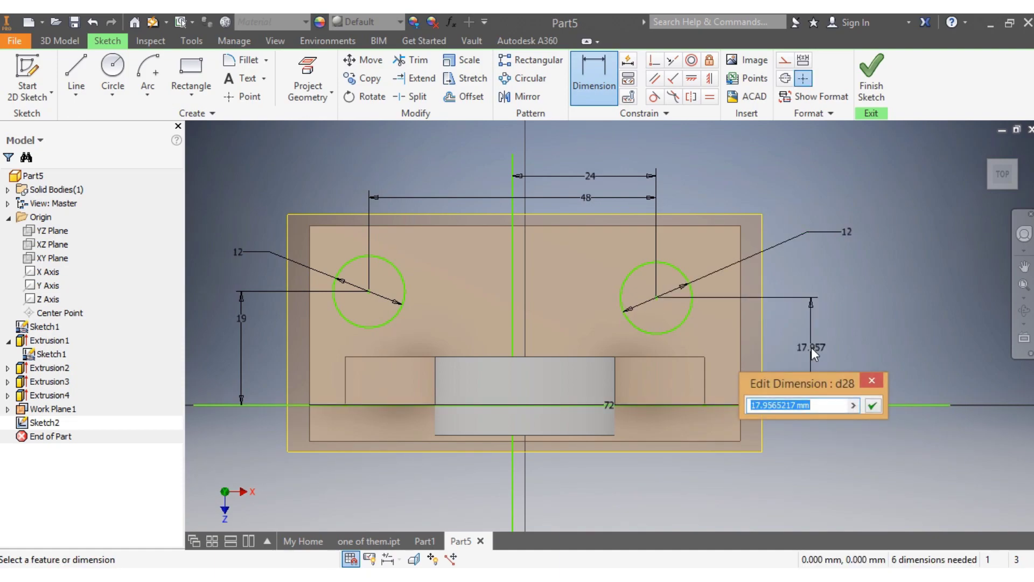
type("19")
key("Return")
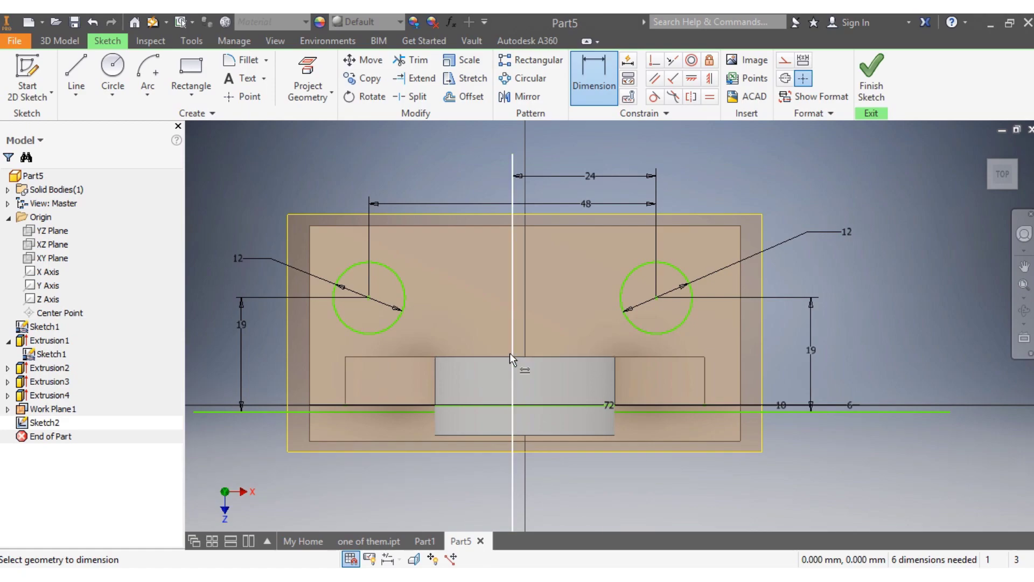
- Move the vertical reference line onto the part's central vertical axis, and finish the hole sketch
key("Escape")
left_click(511, 312)
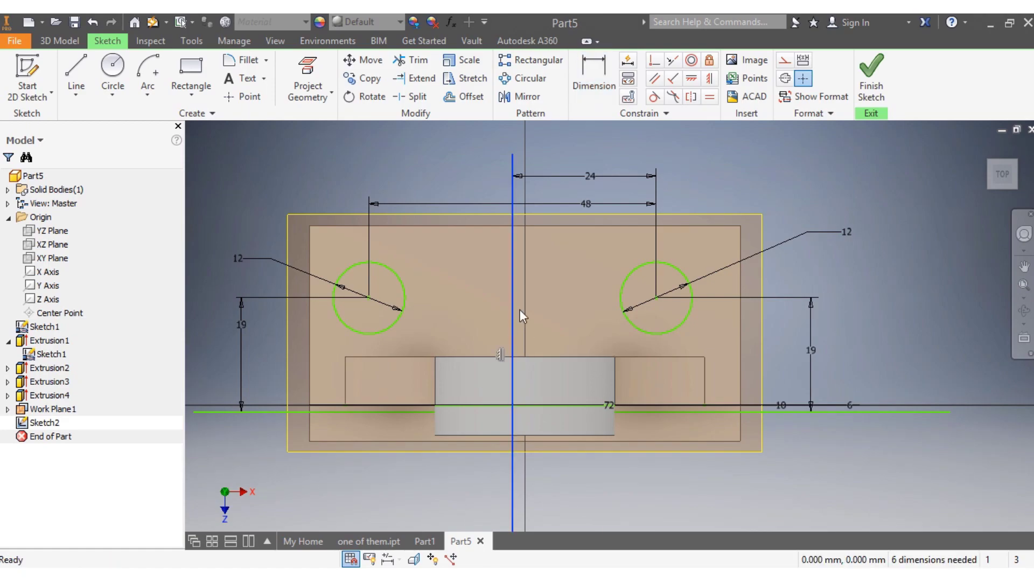
right_click(528, 308)
left_click(542, 217)
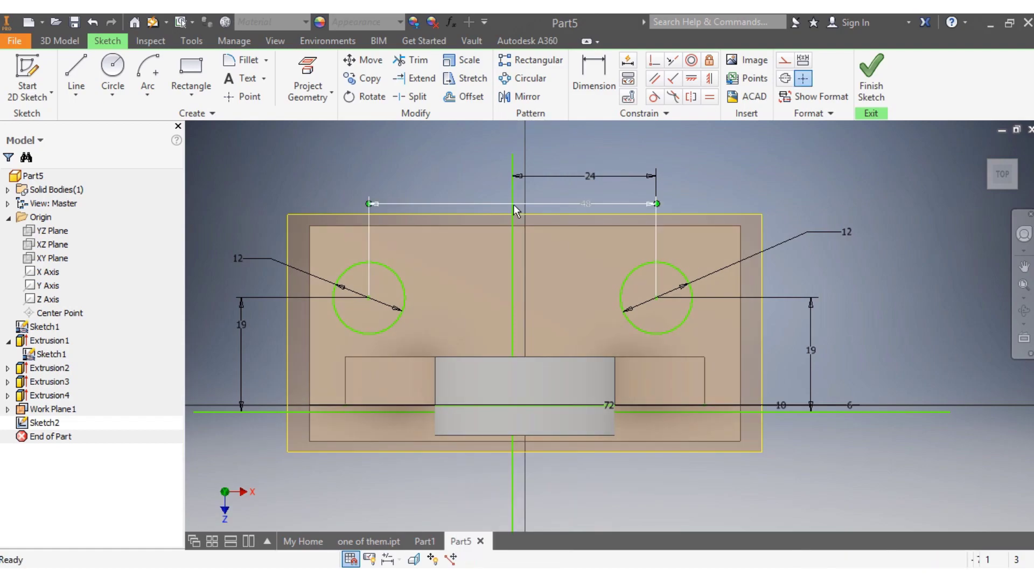
left_click_drag(513, 194, 524, 193)
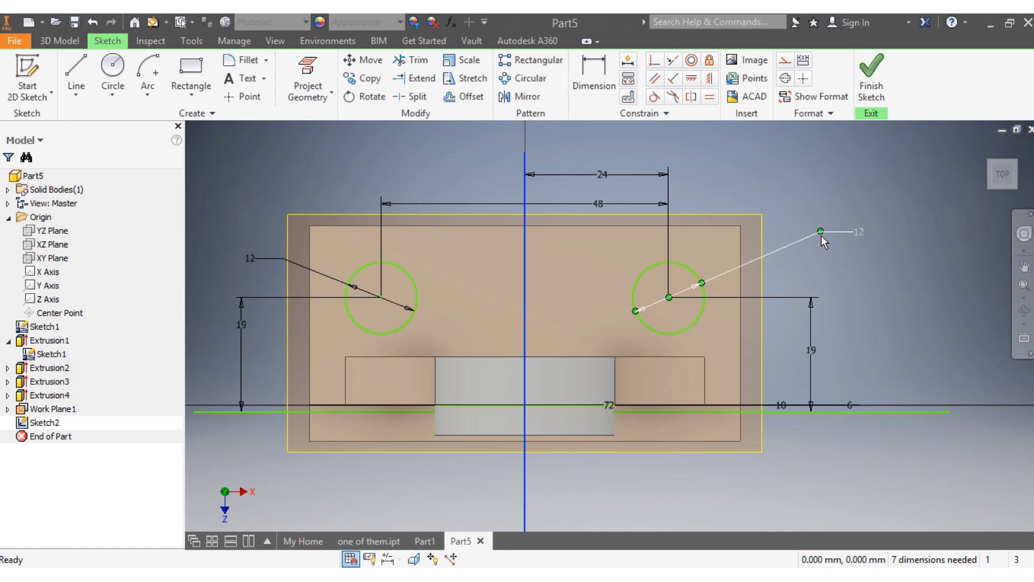
scroll(807, 283, "down", 3)
scroll(807, 283, "up", 4)
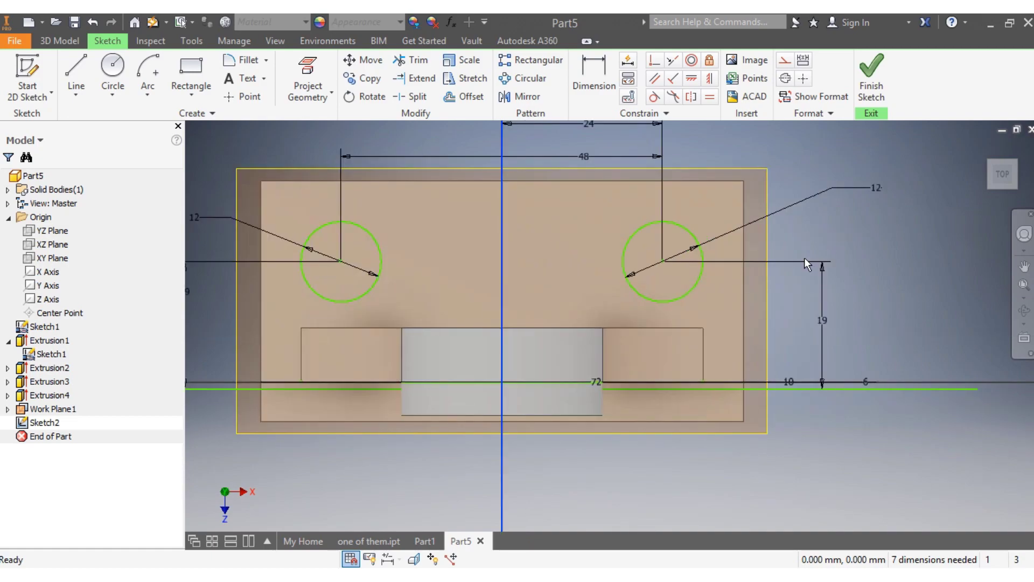
left_click(875, 87)
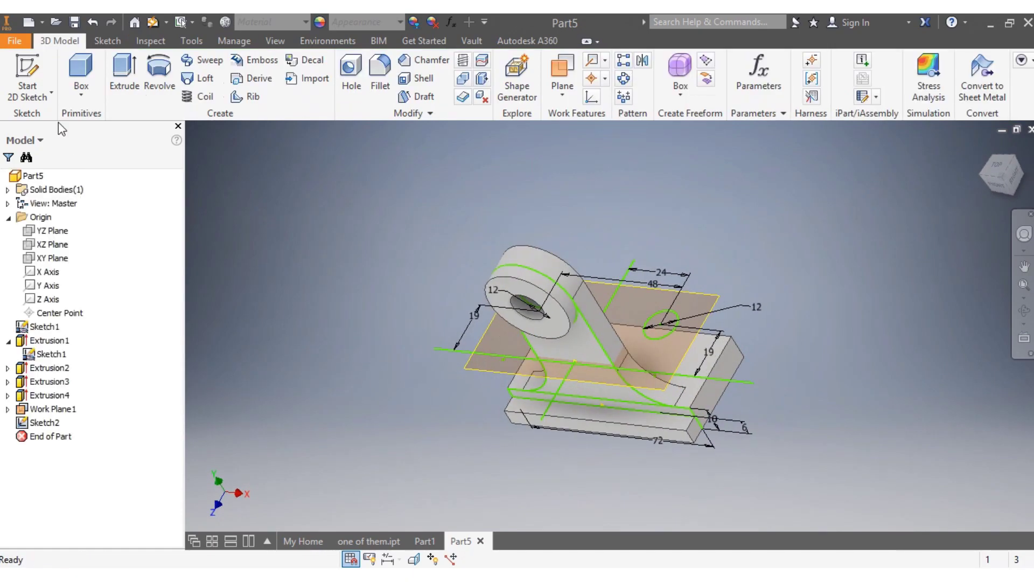
- Extrude both circles as a symmetric 100 mm cut to make the two base-plate holes
left_click(121, 86)
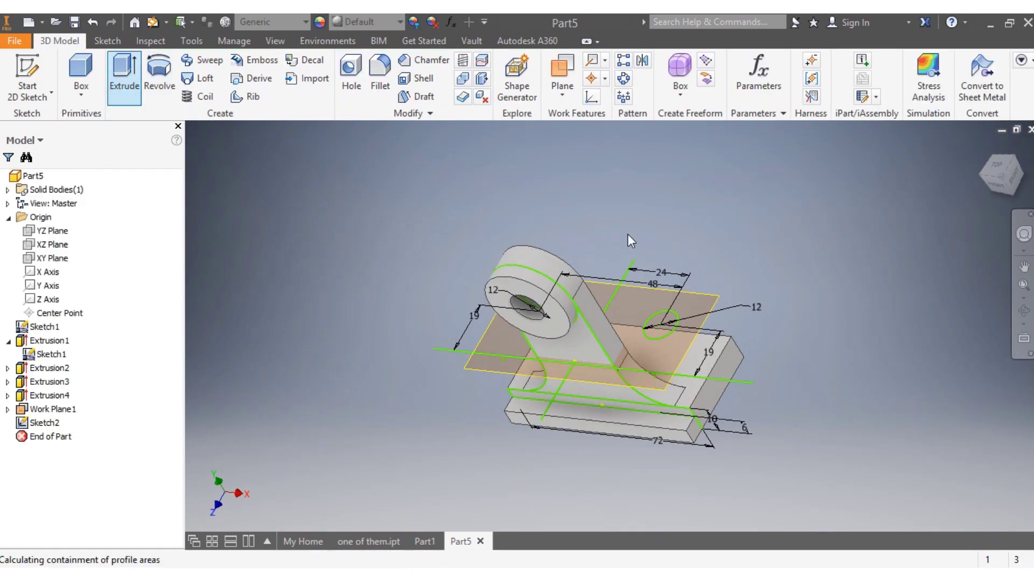
left_click(993, 186)
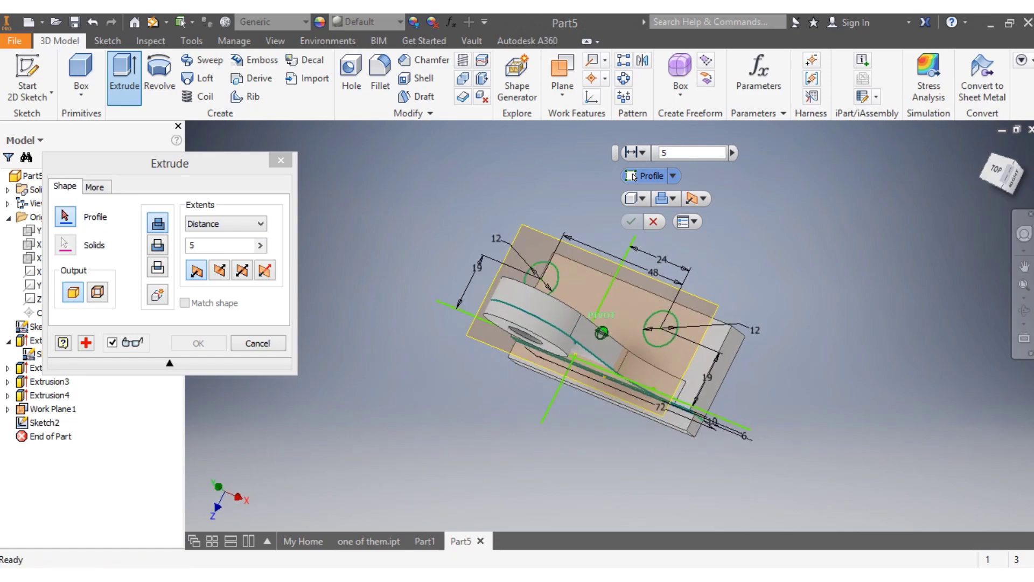
left_click(666, 349)
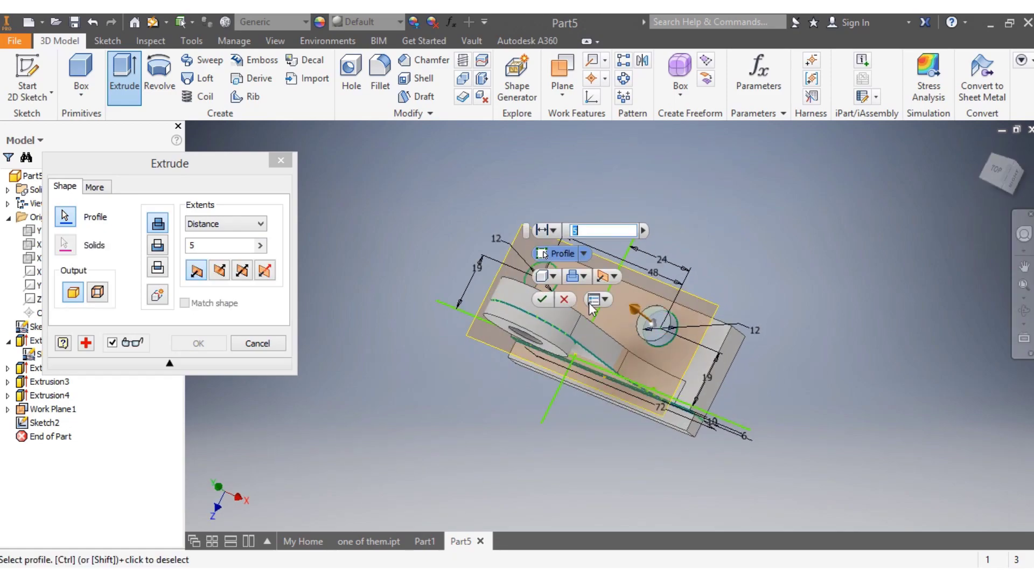
scroll(538, 295, "up", 3)
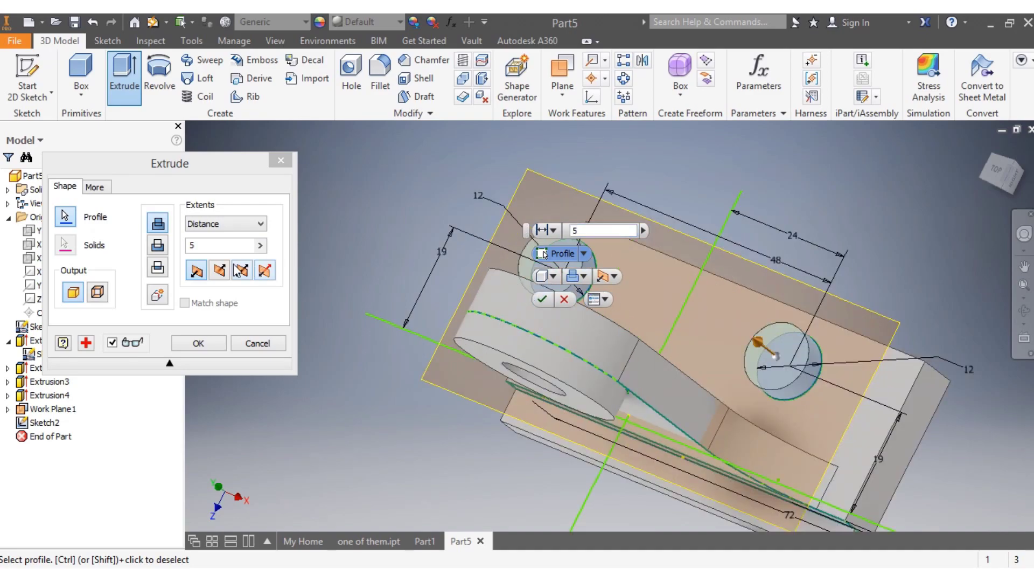
left_click(205, 245)
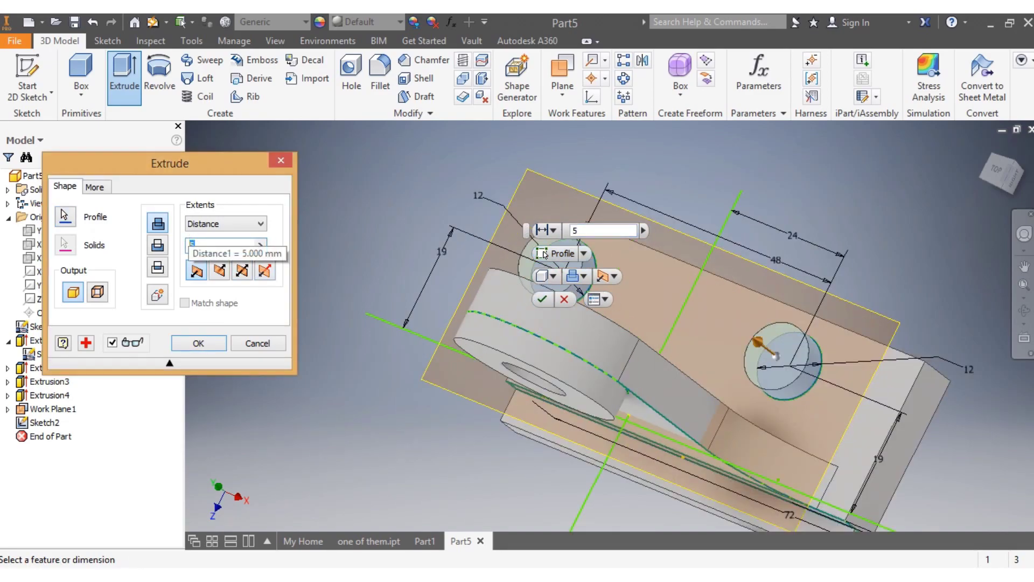
type("100")
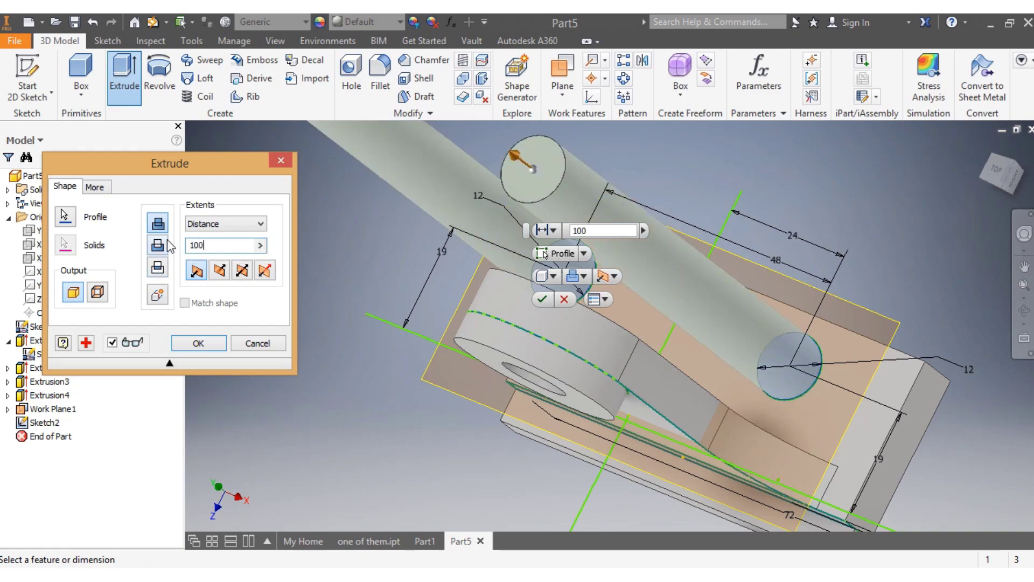
left_click(163, 246)
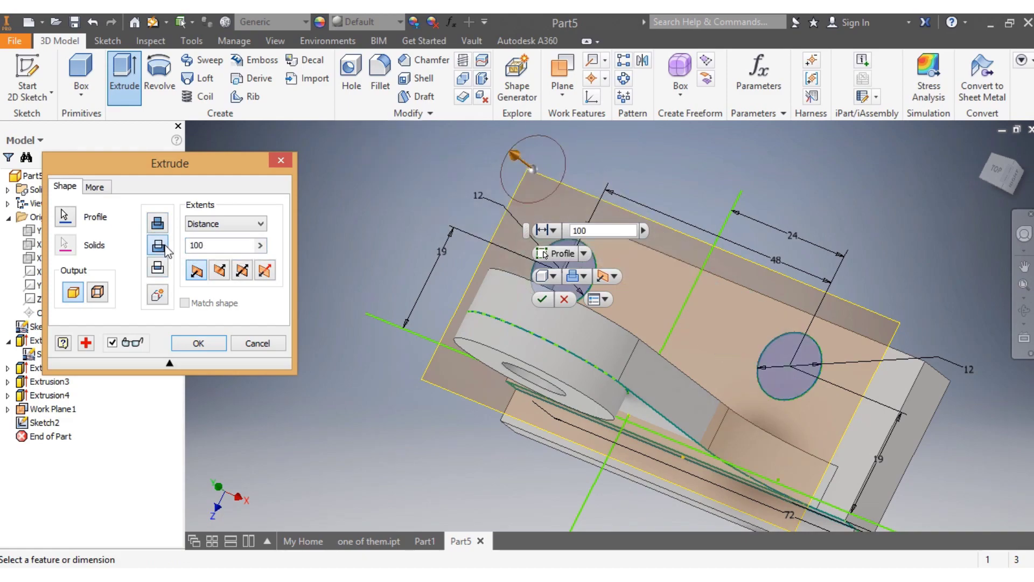
left_click(243, 272)
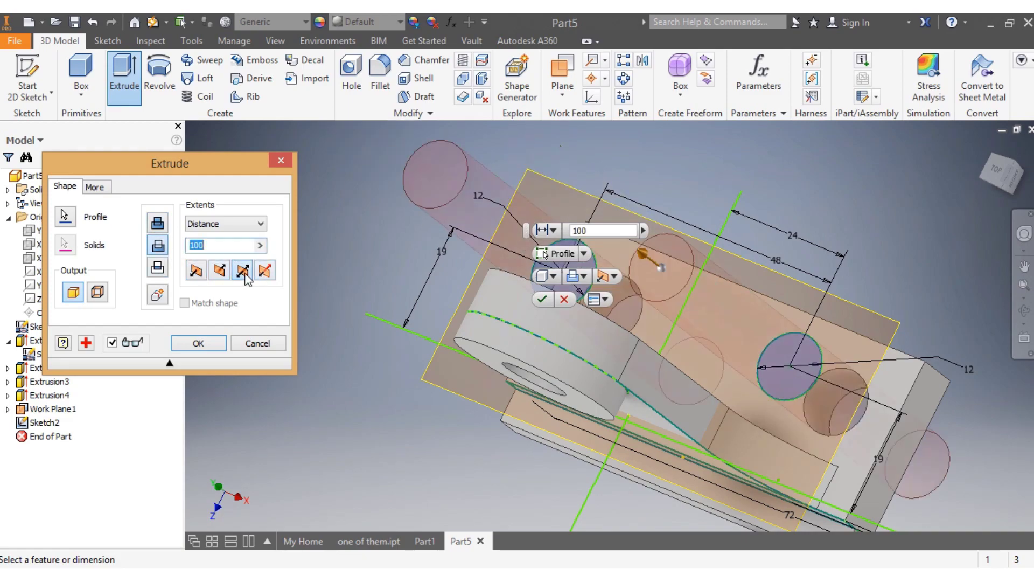
left_click(195, 340)
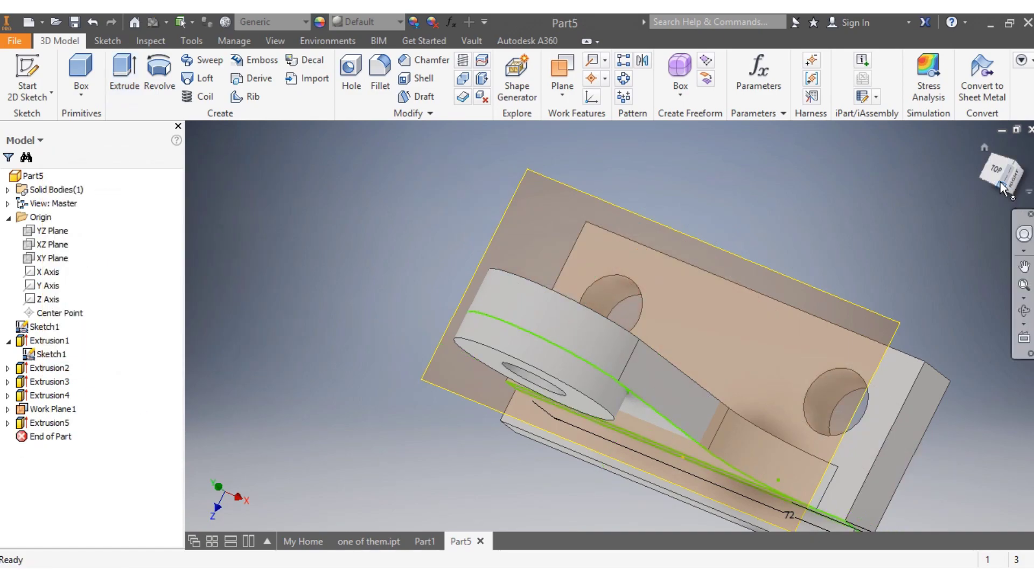
- Check the rib on the reference part Part1, and start a new sketch on Part5's YZ plane
mouse_move(687, 358)
middle_mouse_down("shift")
mouse_move(668, 356)
mouse_move(716, 350)
mouse_move(673, 358)
mouse_move(695, 360)
mouse_move(640, 349)
middle_mouse_up("shift")
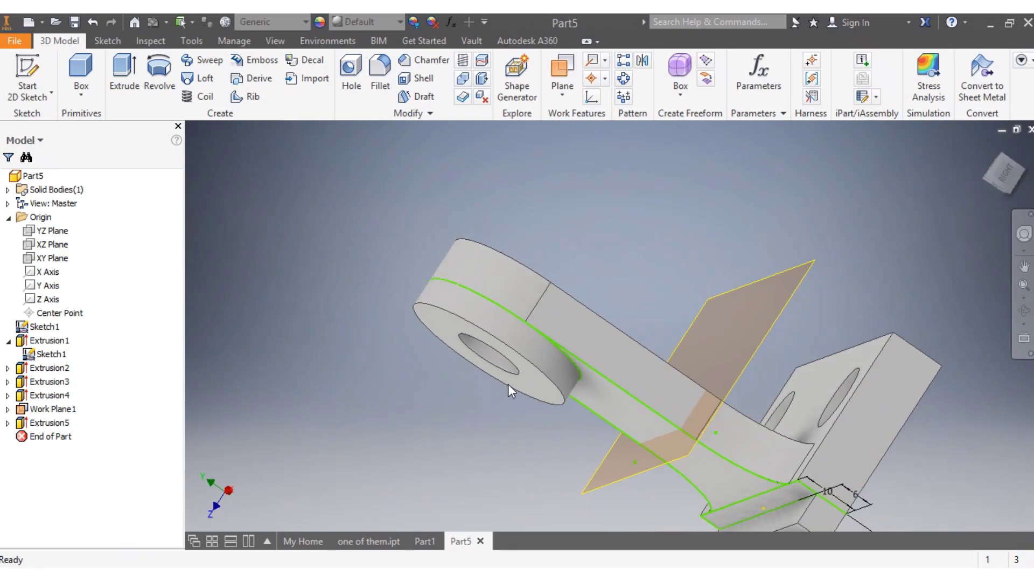
left_click(419, 538)
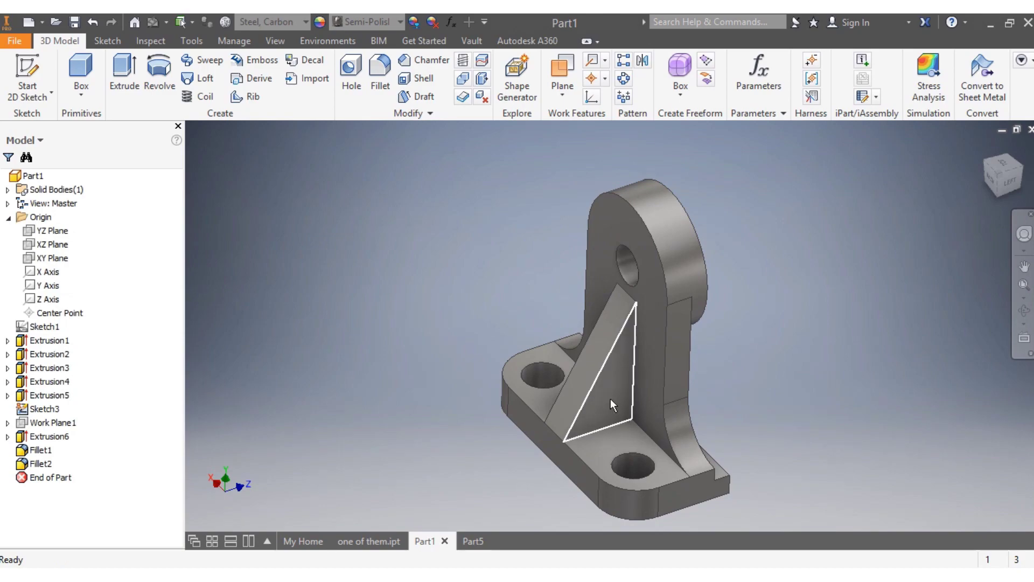
left_click(469, 541)
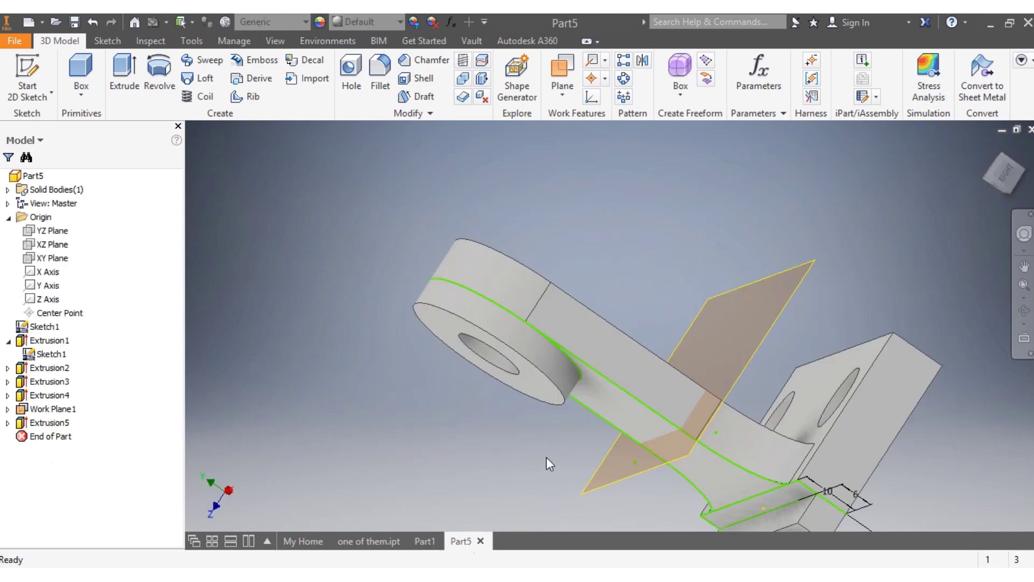
left_click(46, 232)
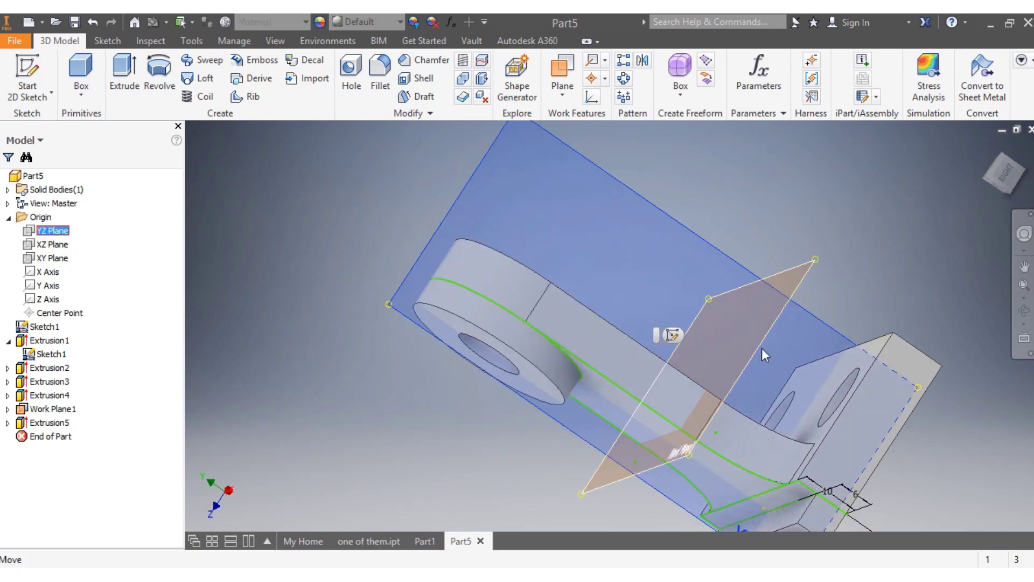
left_click(672, 335)
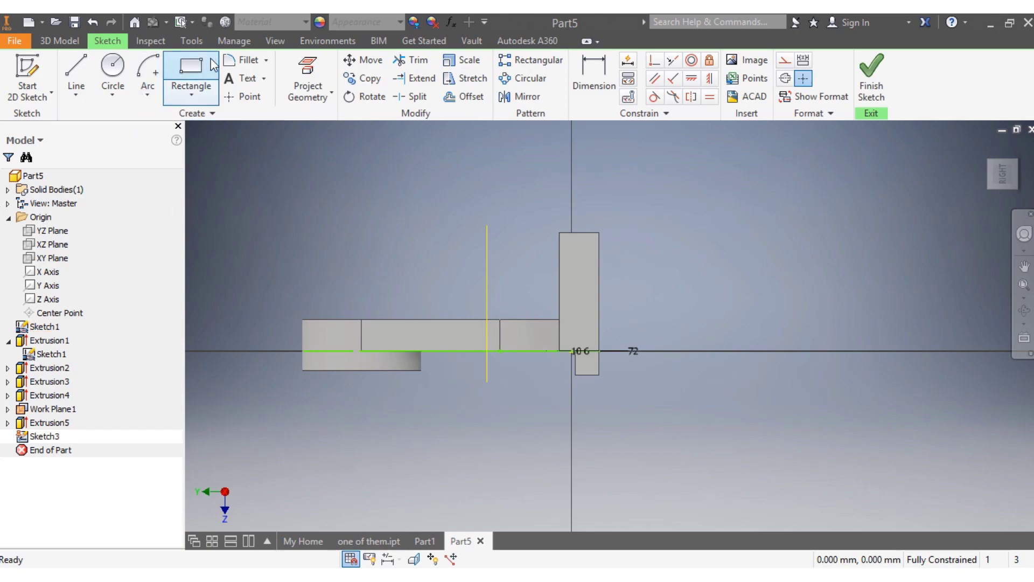
- Sketch a closed rib triangle in the corner between base plate and upright, about 22 mm along the plate and 38 mm along the upright
left_click(76, 73)
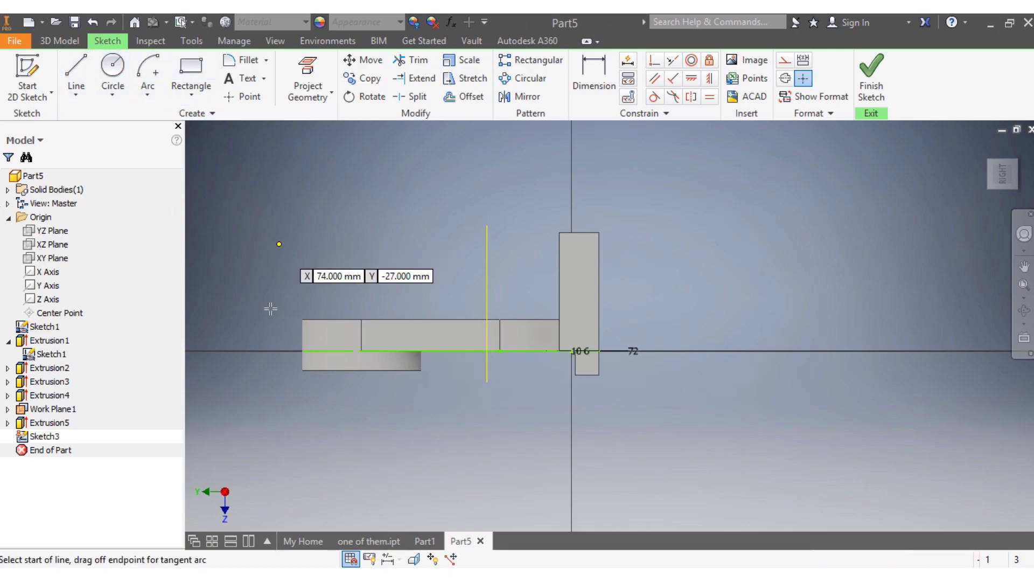
left_click(302, 319)
double_click(362, 320)
left_click(500, 319)
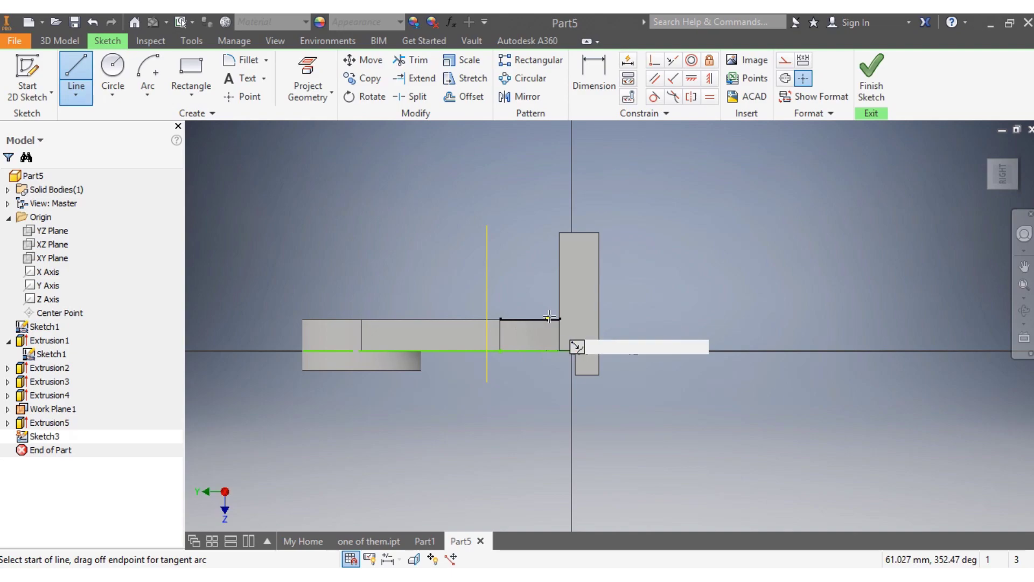
left_click(560, 351)
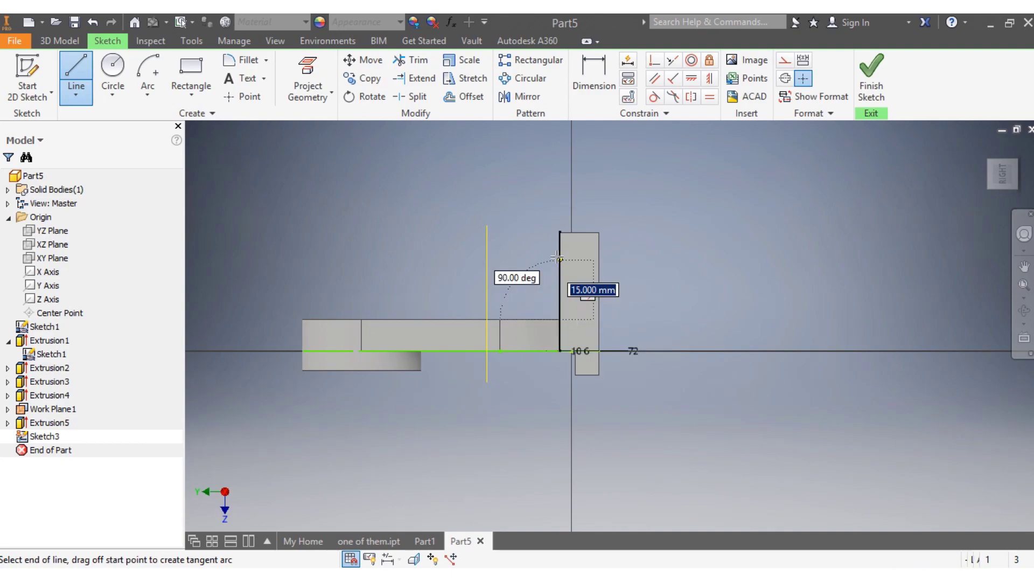
left_click(560, 231)
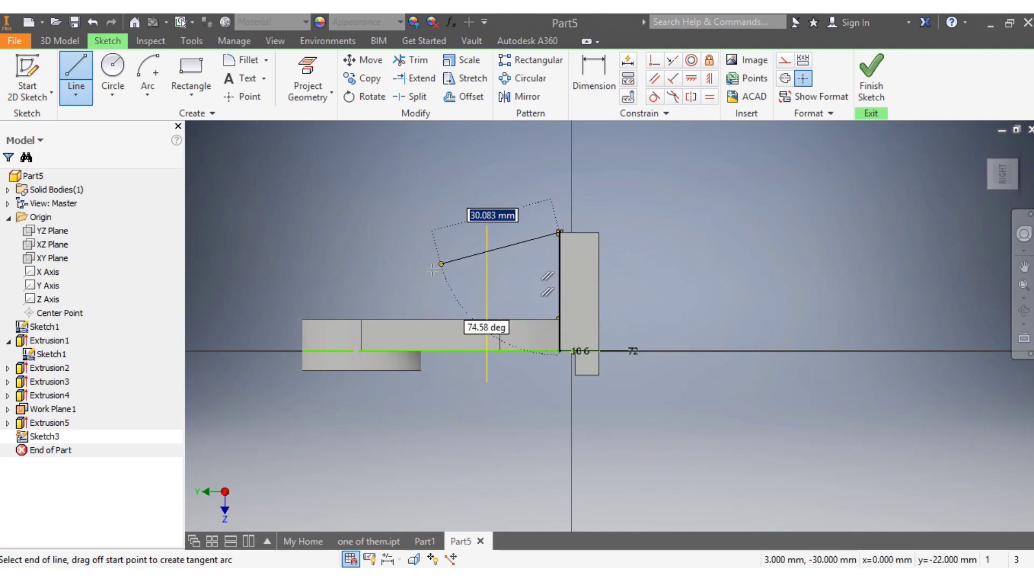
left_click(410, 318)
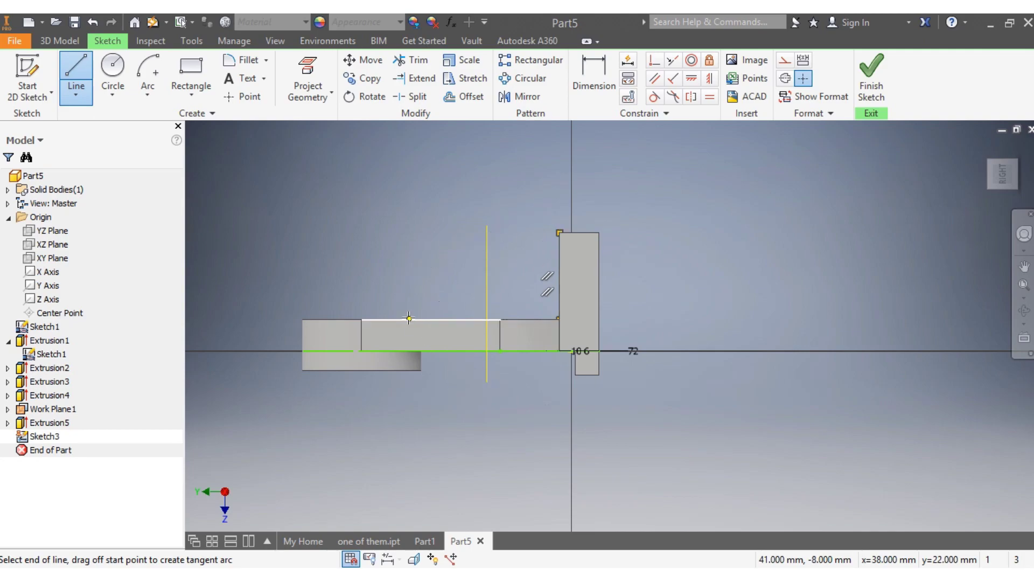
left_click(561, 318)
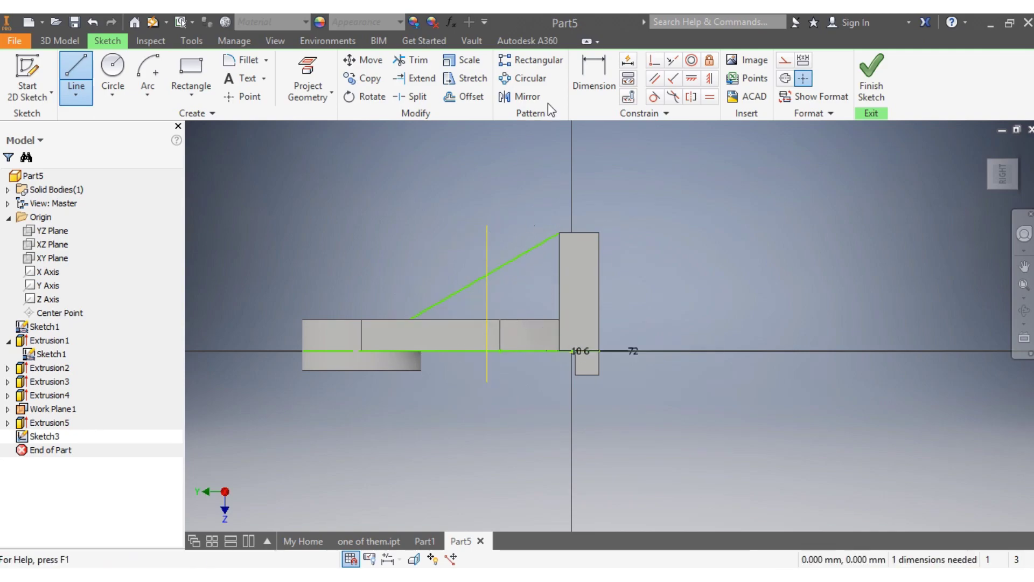
- Set the rib triangle's side along the upright to 40 mm and finish the sketch
left_click(587, 76)
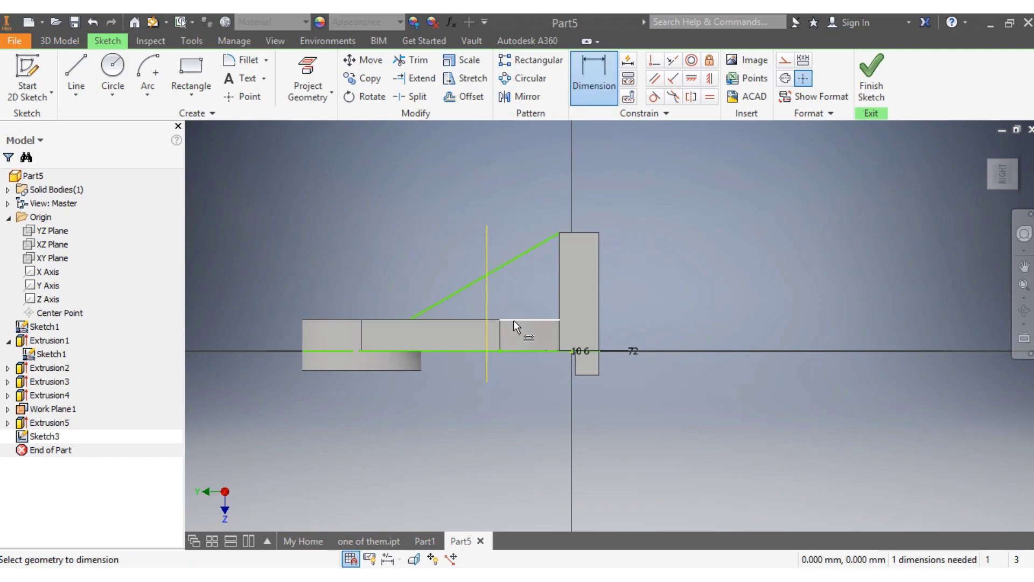
left_click(558, 272)
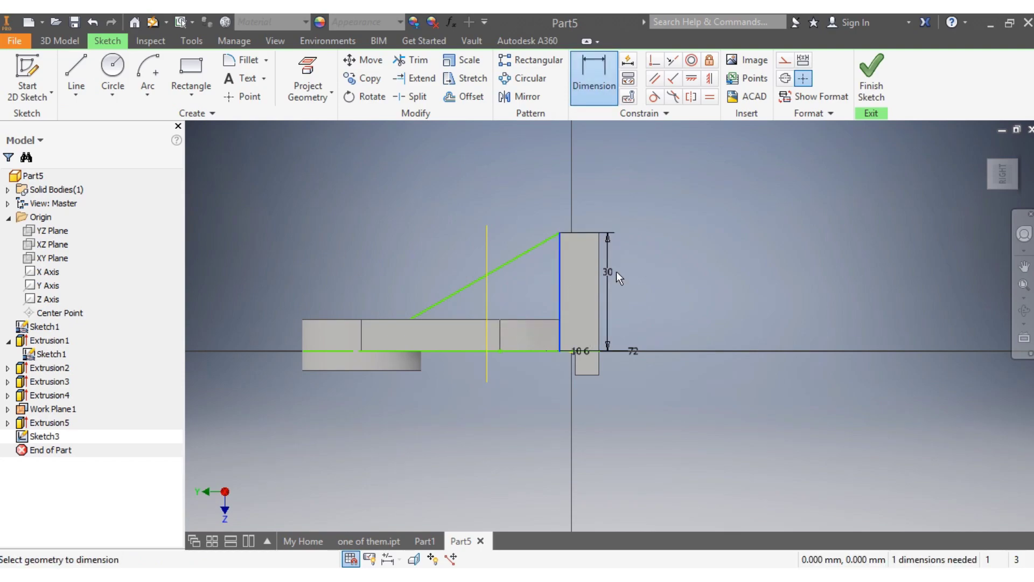
key("Escape")
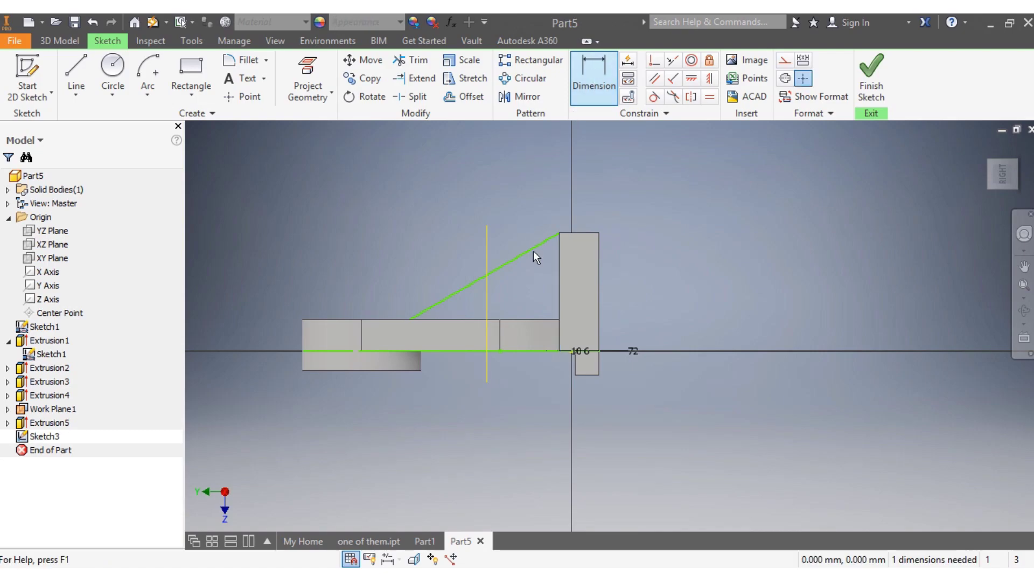
left_click(500, 319)
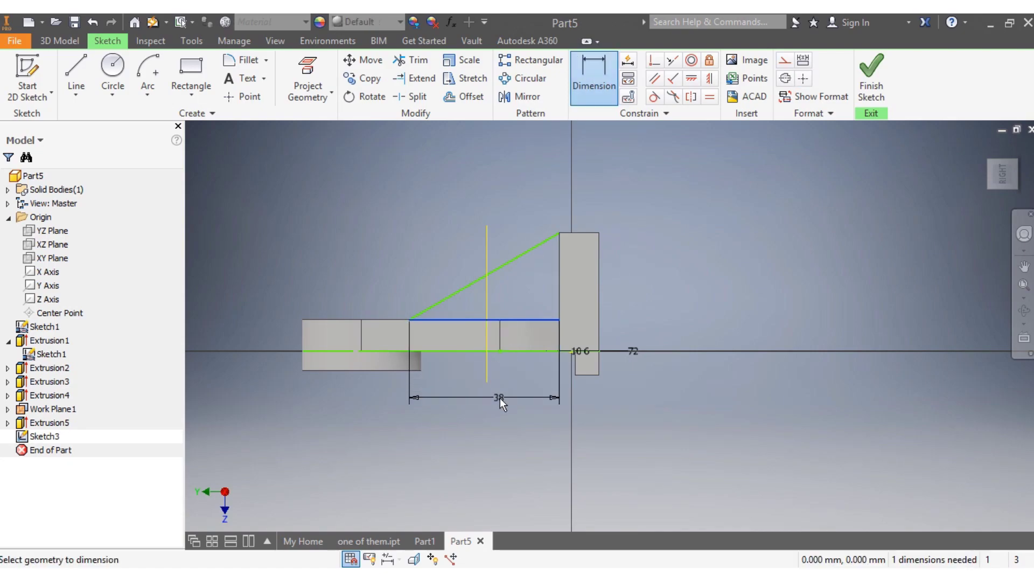
left_click(499, 397)
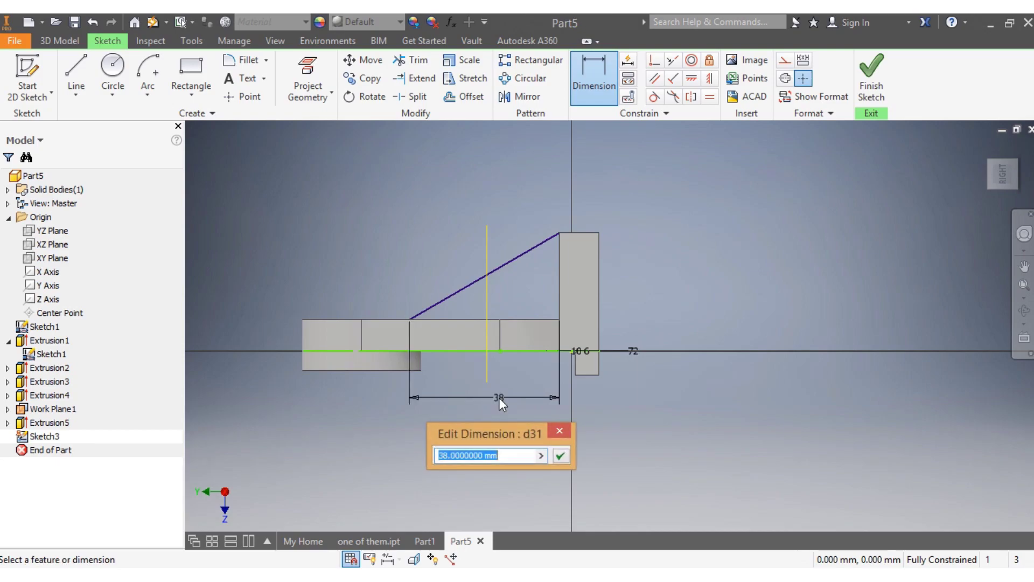
type("40")
key("Return")
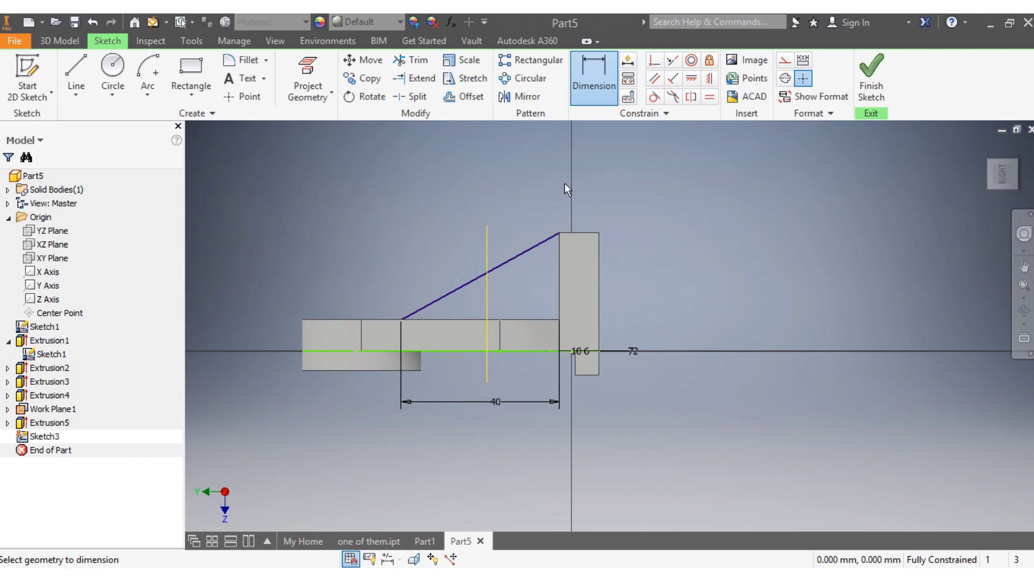
left_click(868, 81)
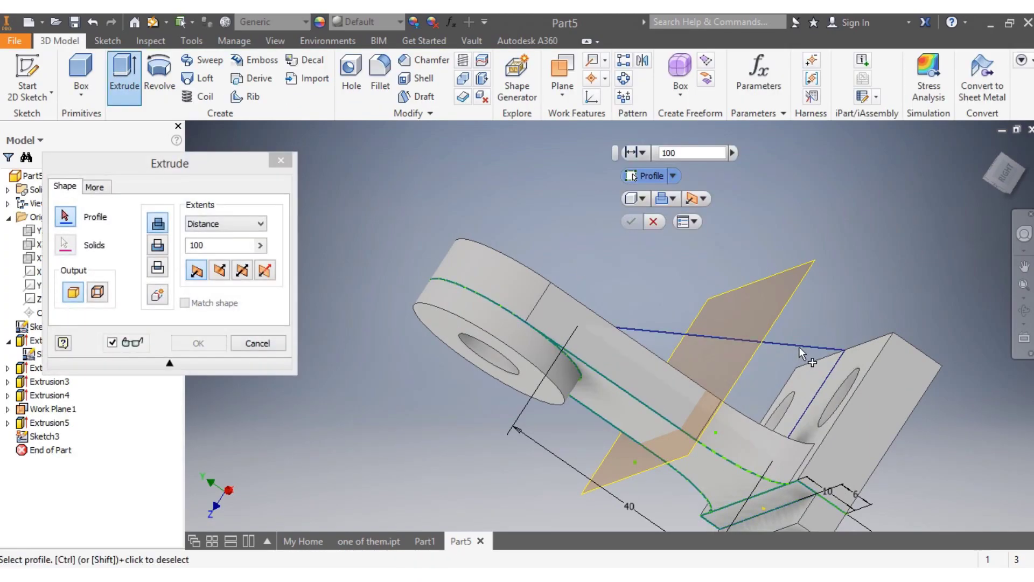
- Extrude the rib triangle symmetrically by 10 mm, joined to the bracket
left_click(799, 347)
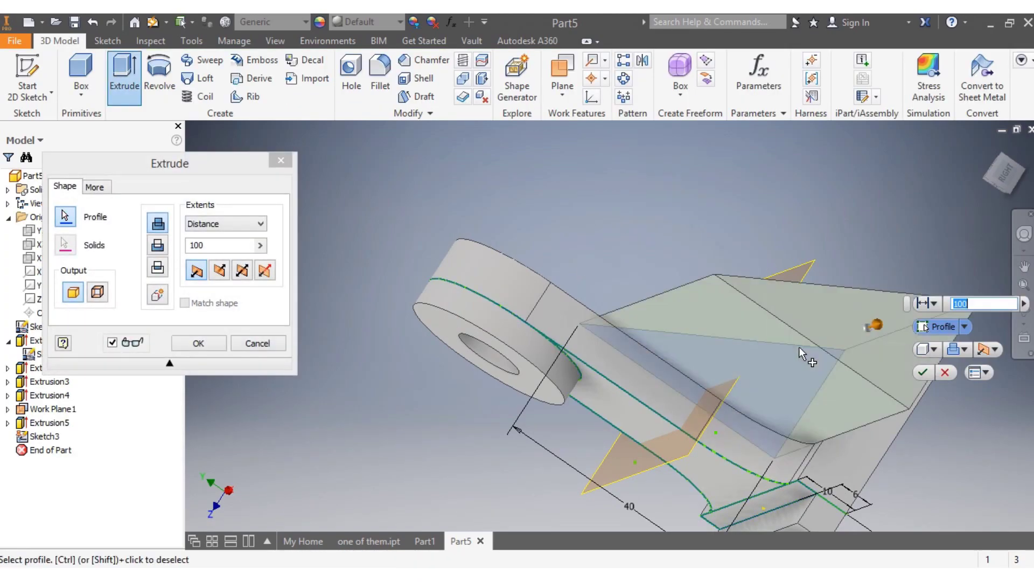
left_click(241, 273)
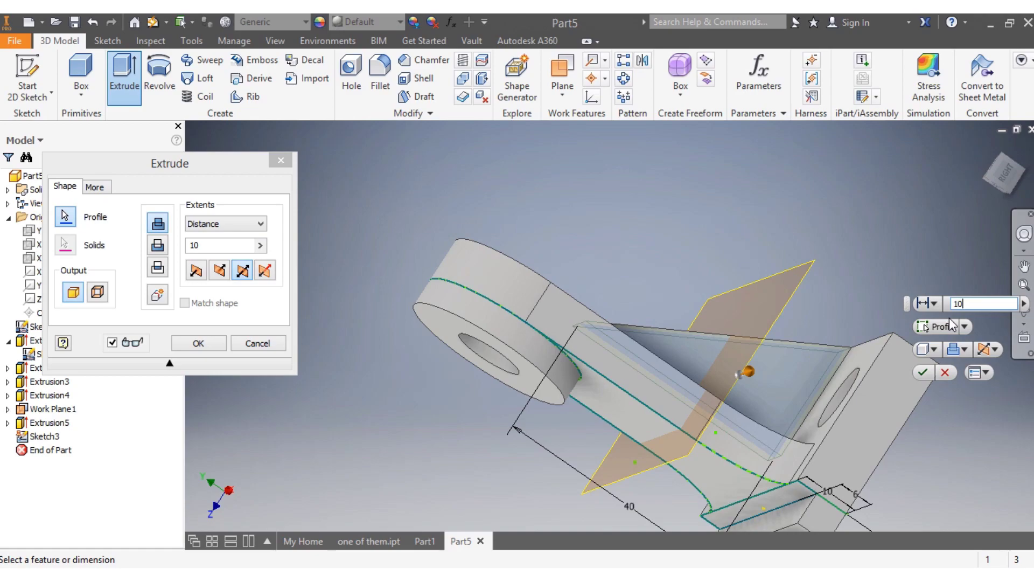
key("Return")
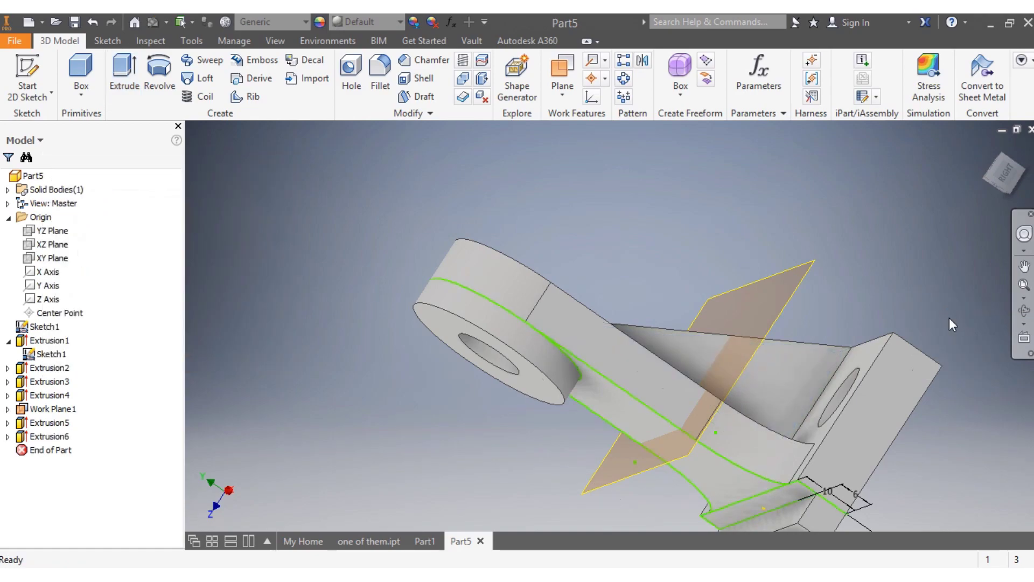
- Fillet one outer vertical corner of the base plate on the rib side with a 12 mm radius
left_click_drag(997, 188, 989, 209)
scroll(989, 242, "down", 5)
scroll(980, 280, "up", 4)
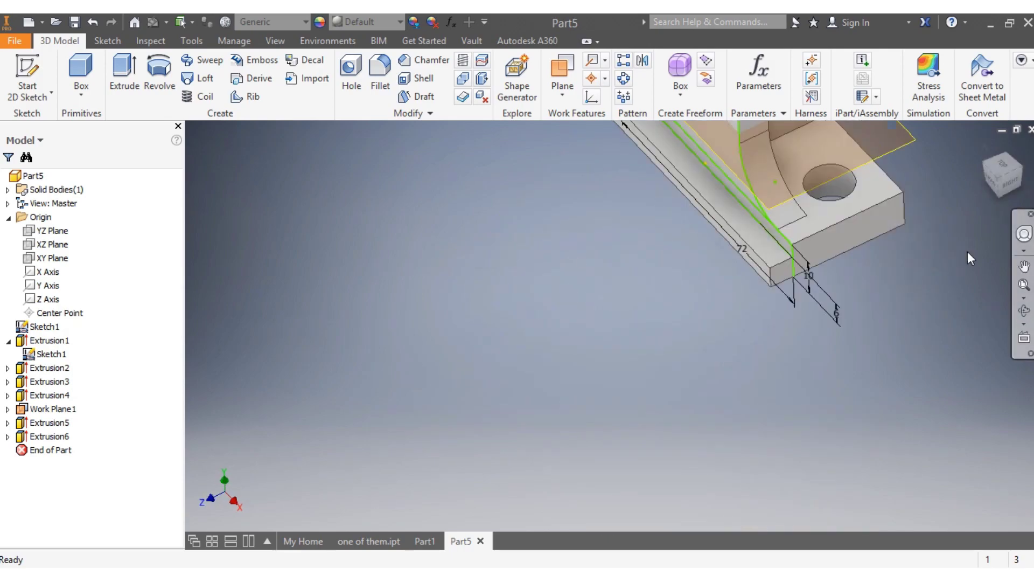
scroll(953, 216, "down", 4)
scroll(942, 167, "up", 4)
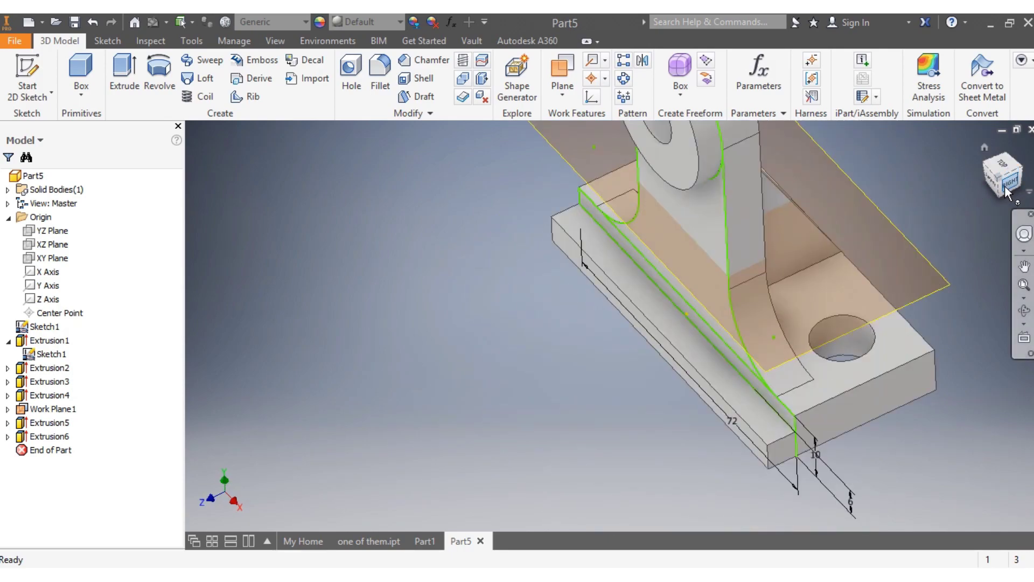
left_click_drag(988, 186, 948, 172)
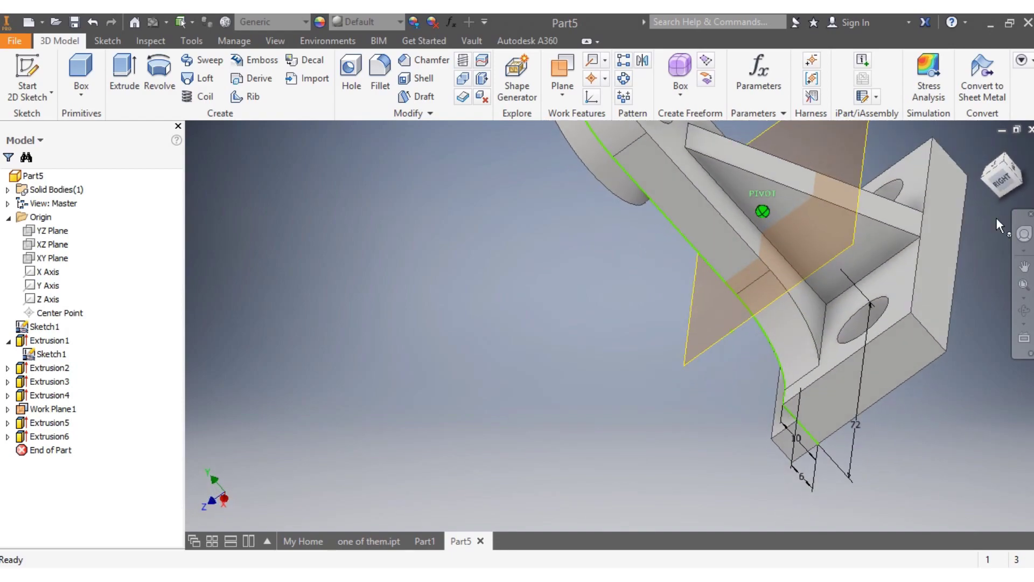
left_click(925, 331)
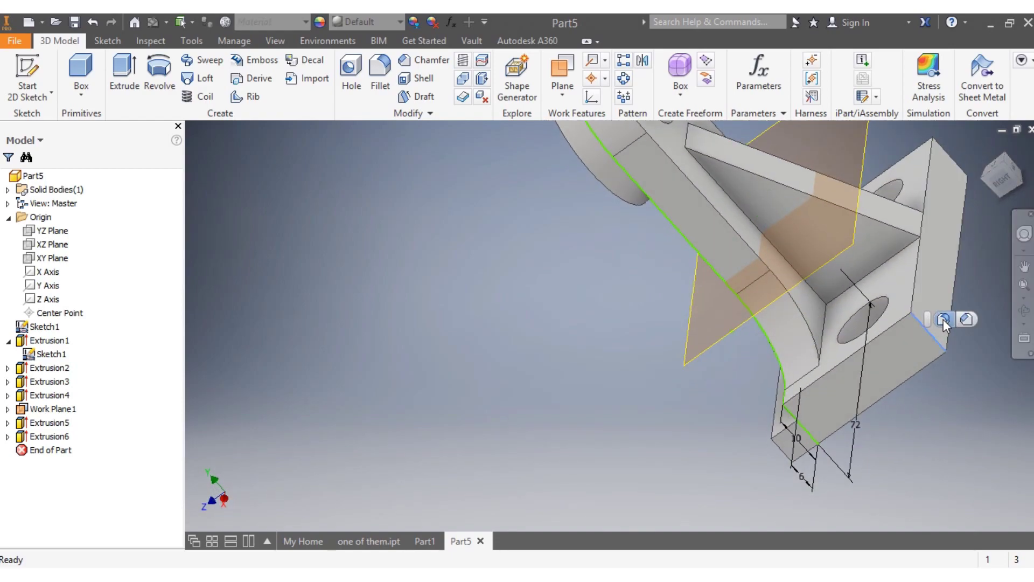
left_click(942, 320)
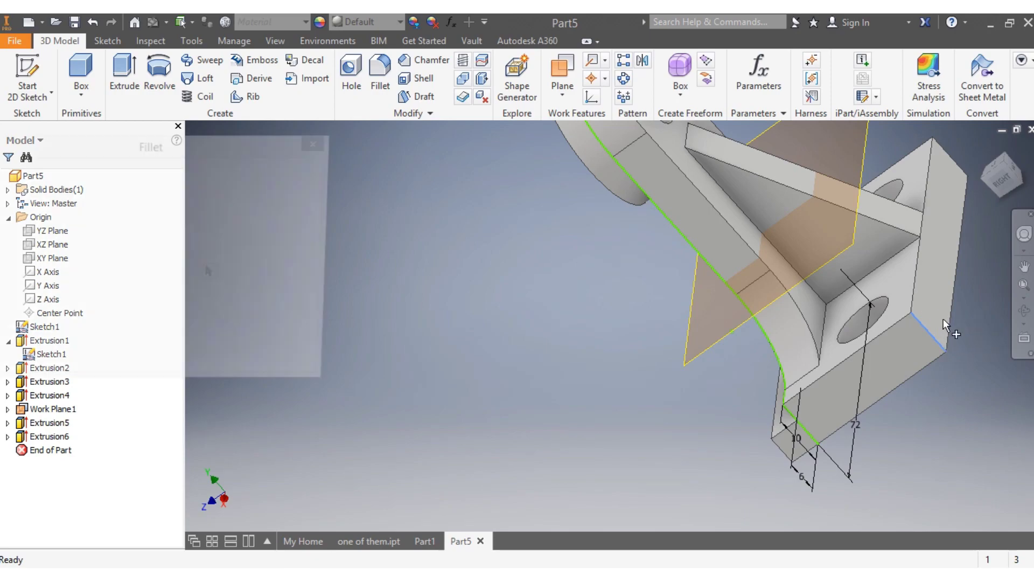
type("12")
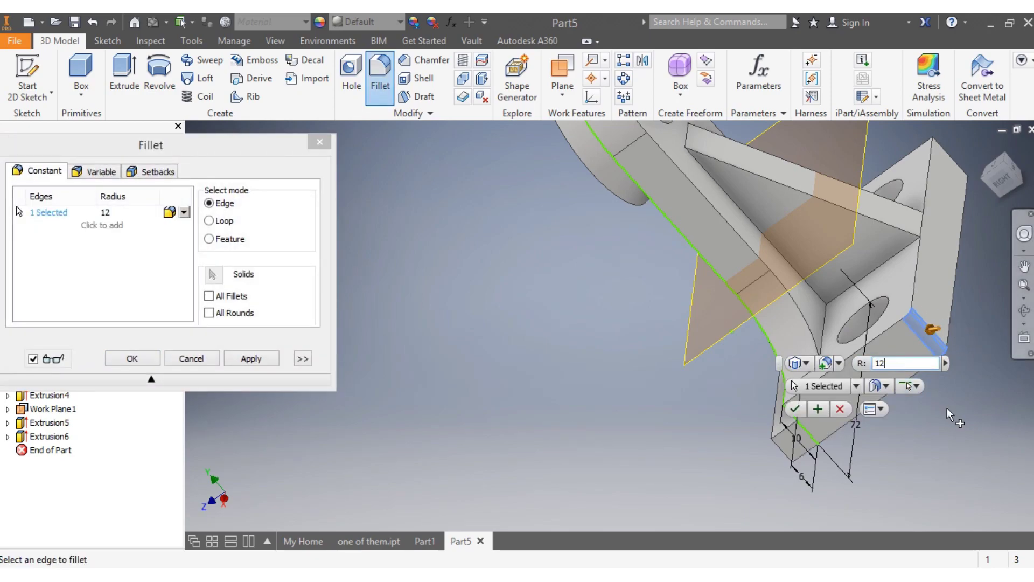
left_click(795, 409)
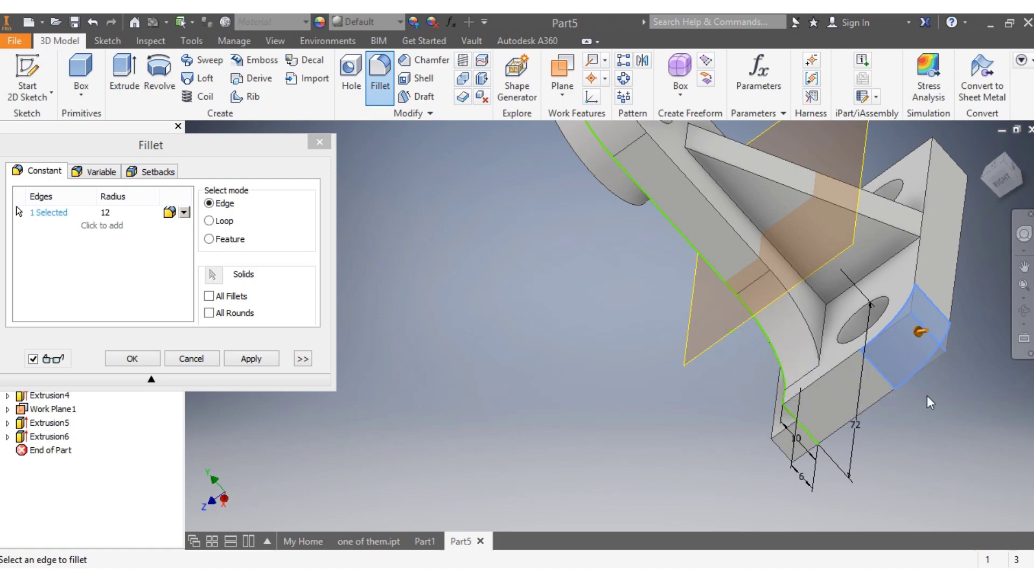
- Fillet the opposite outer corner of the base plate on the rib side with the same 12 mm radius
scroll(937, 393, "down", 5)
left_click_drag(994, 185, 1007, 205)
scroll(972, 243, "up", 3)
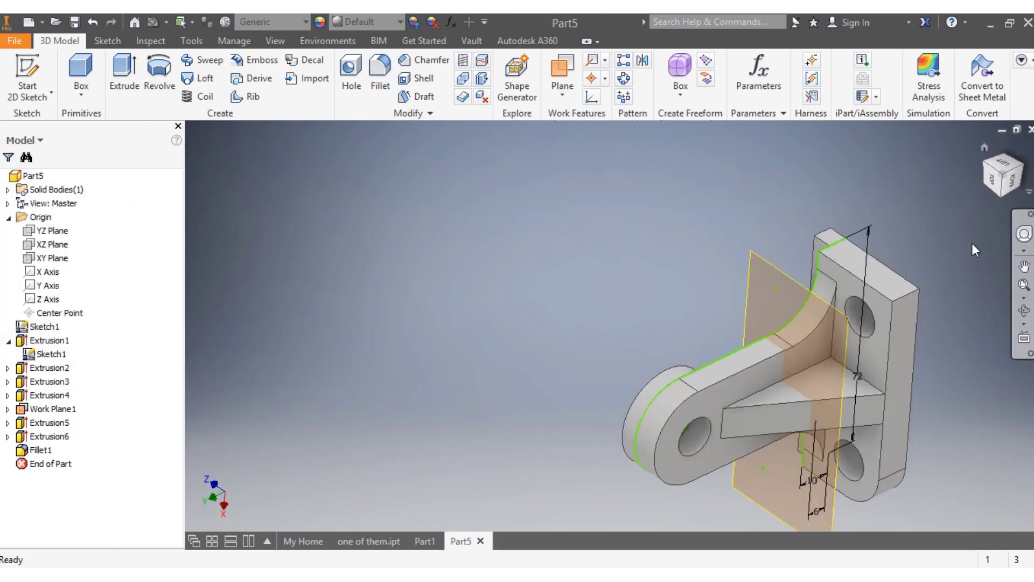
left_click(901, 295)
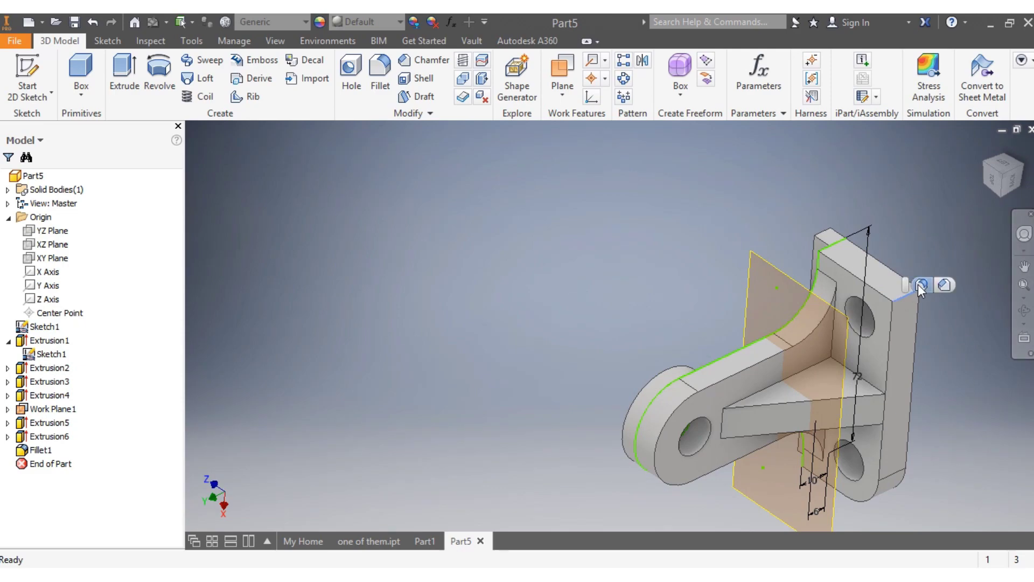
left_click(941, 285)
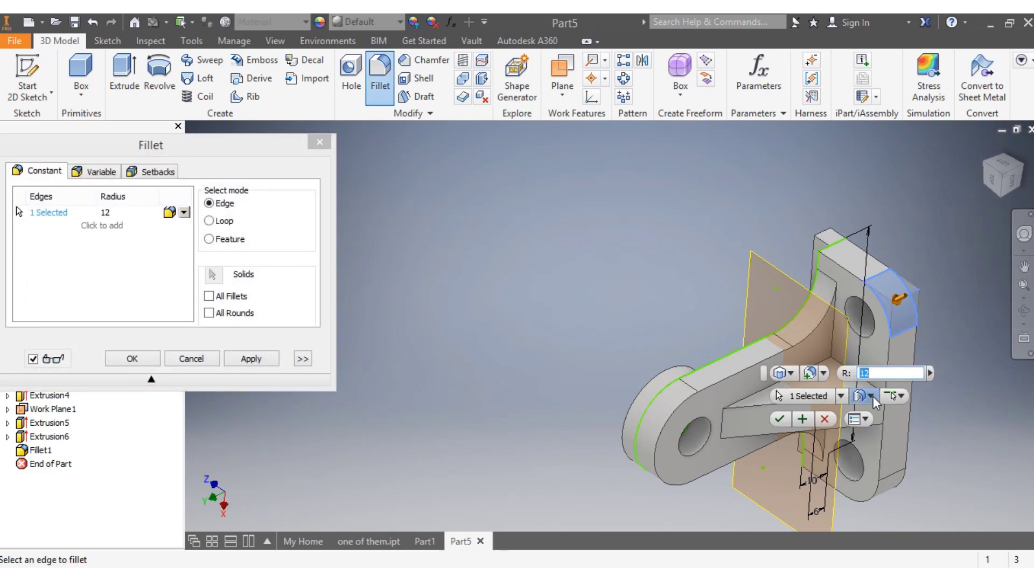
left_click(780, 419)
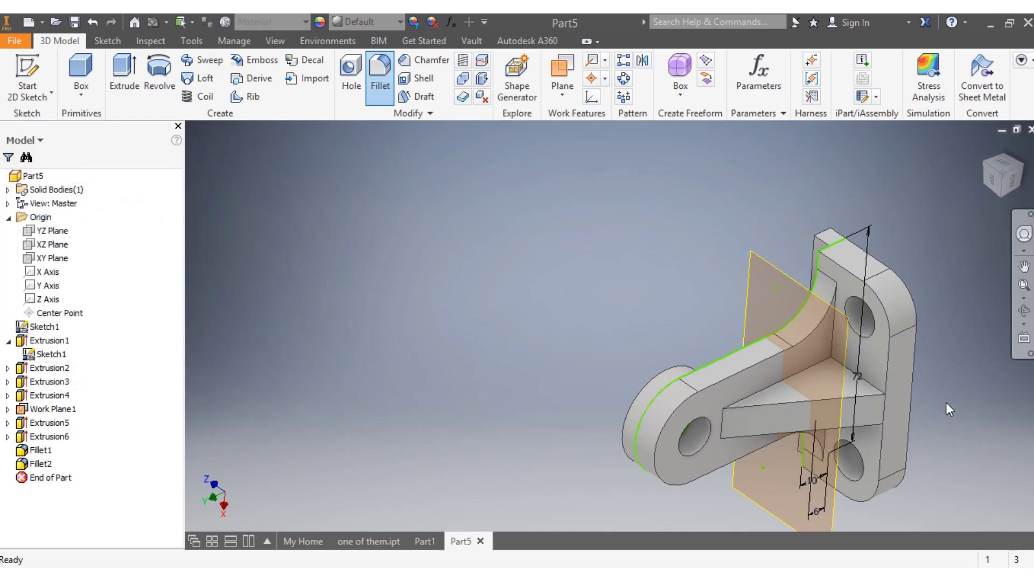
- Hide the shared profile sketch Sketch1 and the work plane Work Plane1
scroll(945, 402, "down", 5)
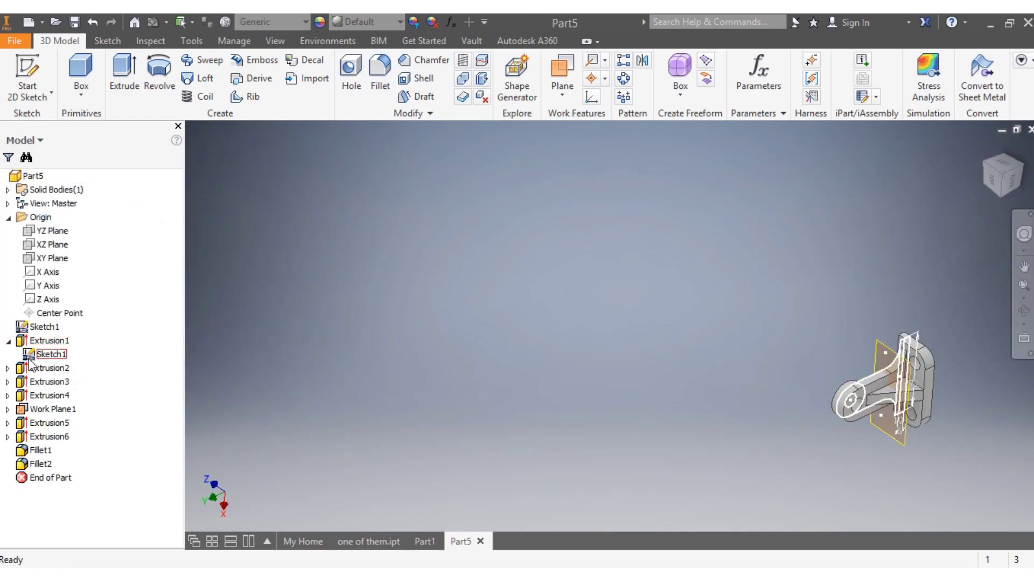
right_click(43, 327)
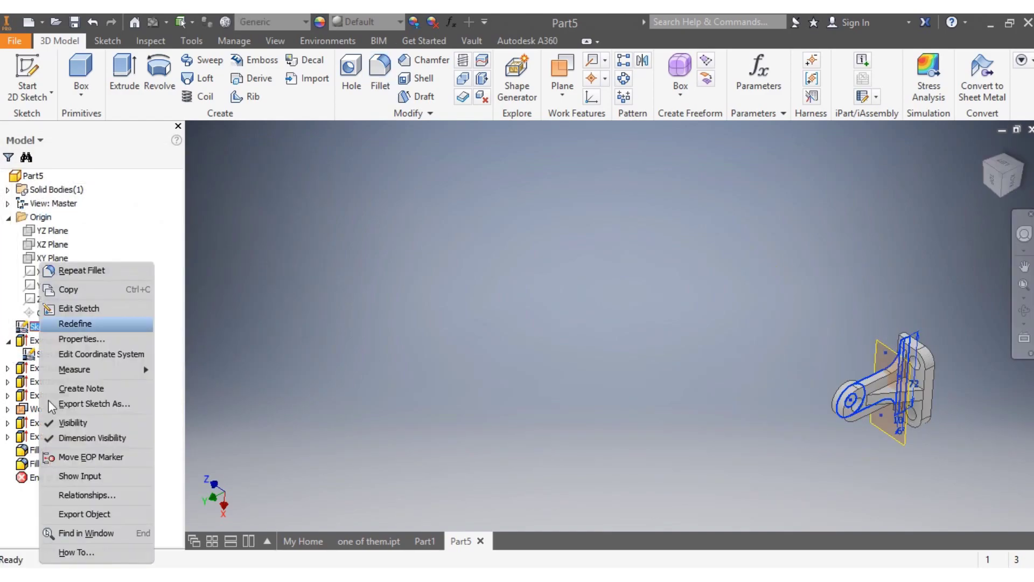
left_click(56, 422)
right_click(45, 354)
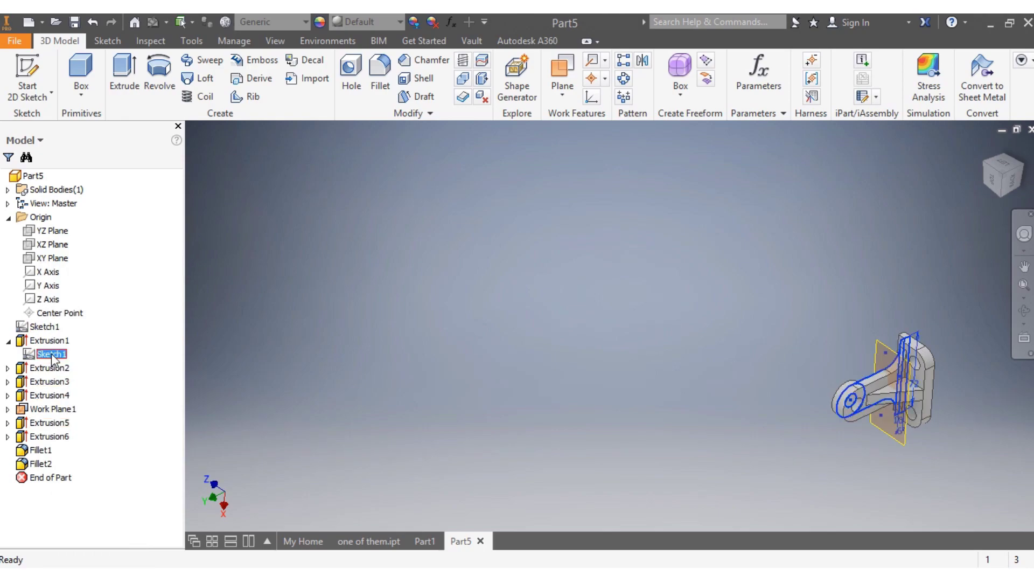
left_click(279, 408)
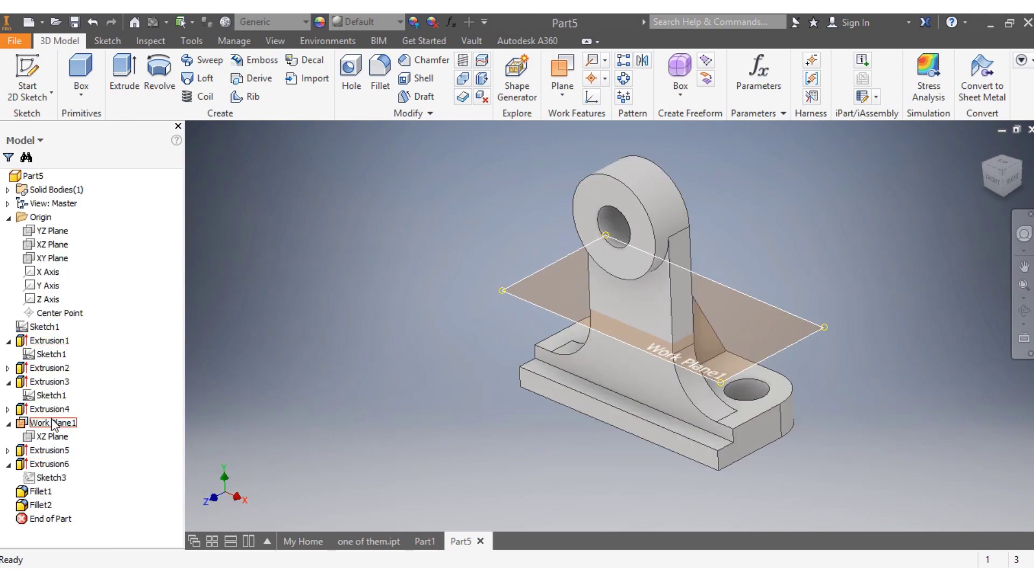
right_click(53, 423)
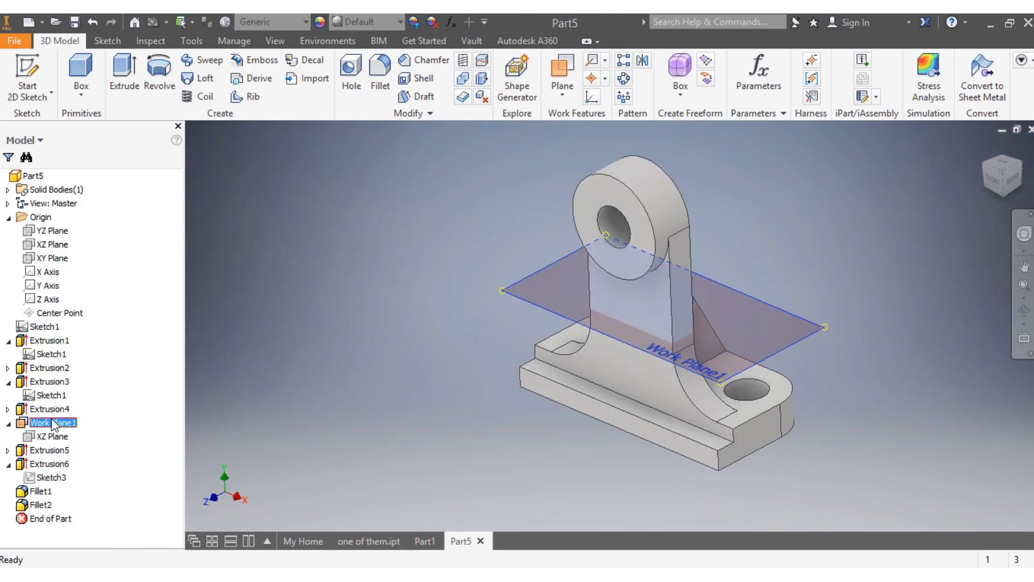
left_click(83, 331)
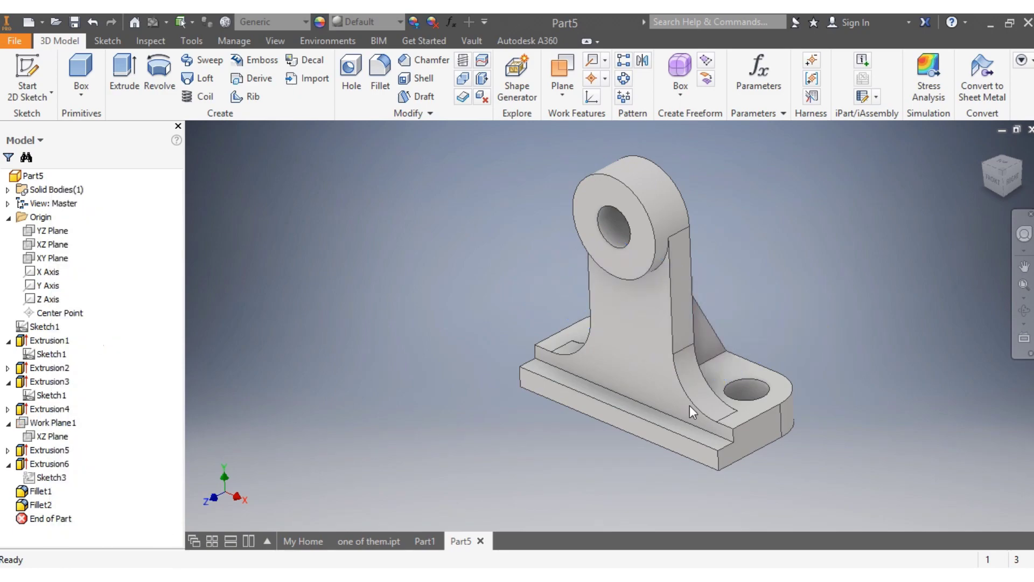
left_click_drag(1002, 177, 964, 185)
mouse_move(662, 278)
middle_mouse_down("shift")
mouse_move(593, 294)
mouse_move(571, 248)
mouse_move(1004, 179)
mouse_move(972, 192)
middle_mouse_up("shift")
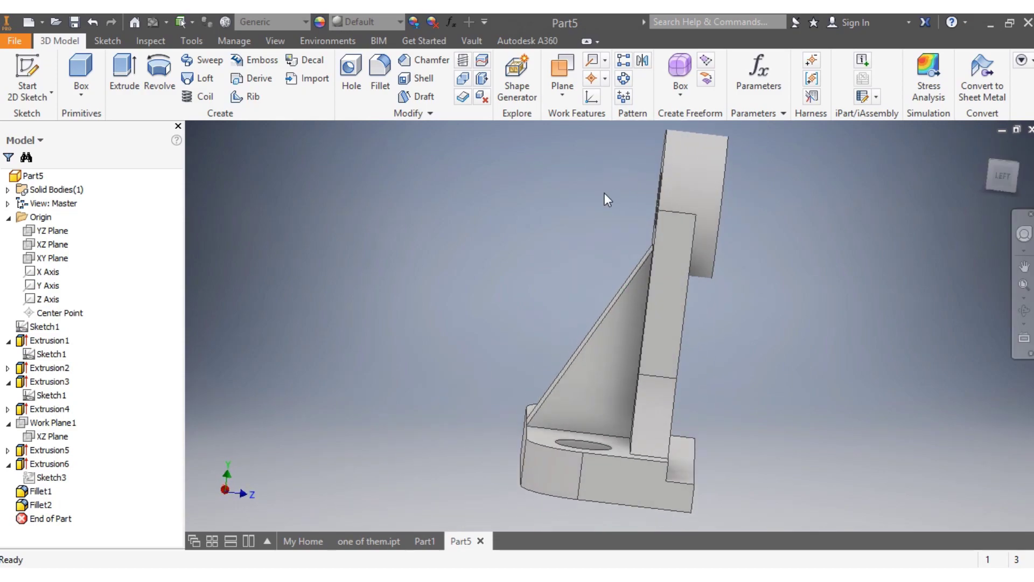